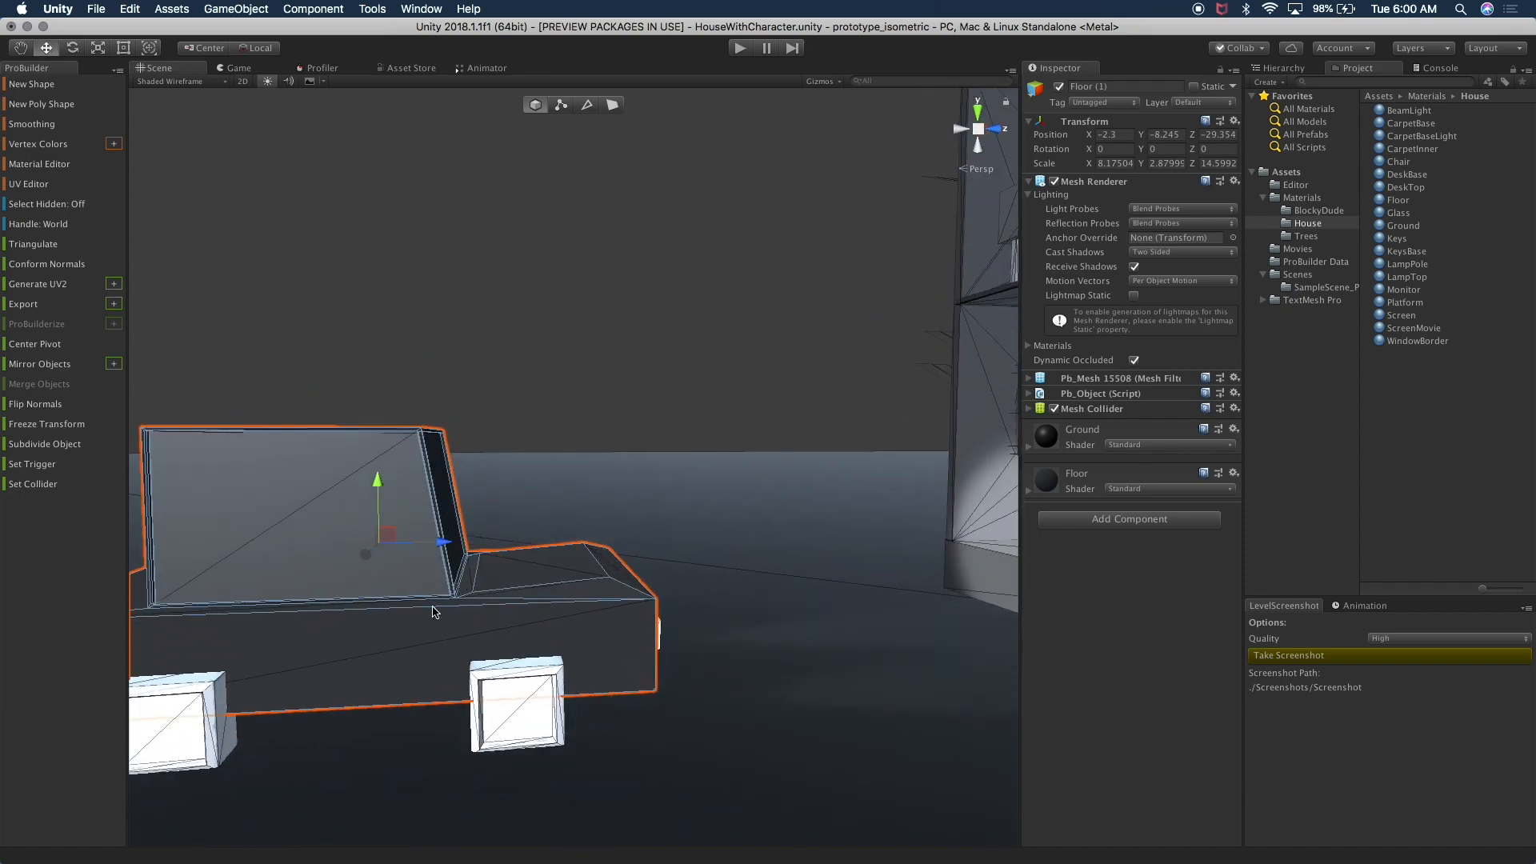
Inset the car's front face by shrinking its height and lower the new face into a strip along the bottom edge
alt+drag(451, 604, 497, 480)
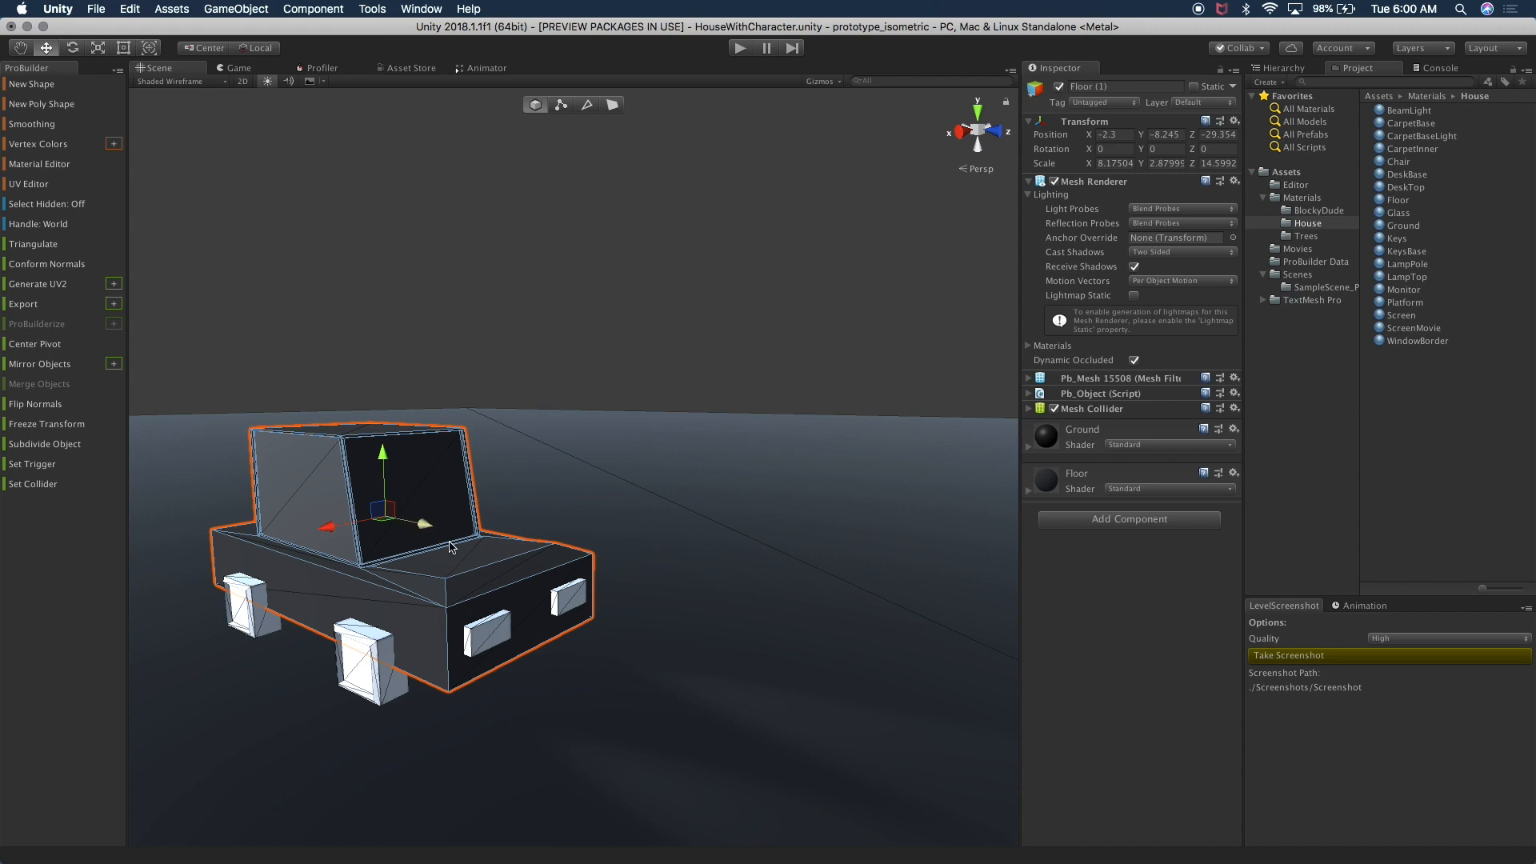
click(525, 613)
click(605, 104)
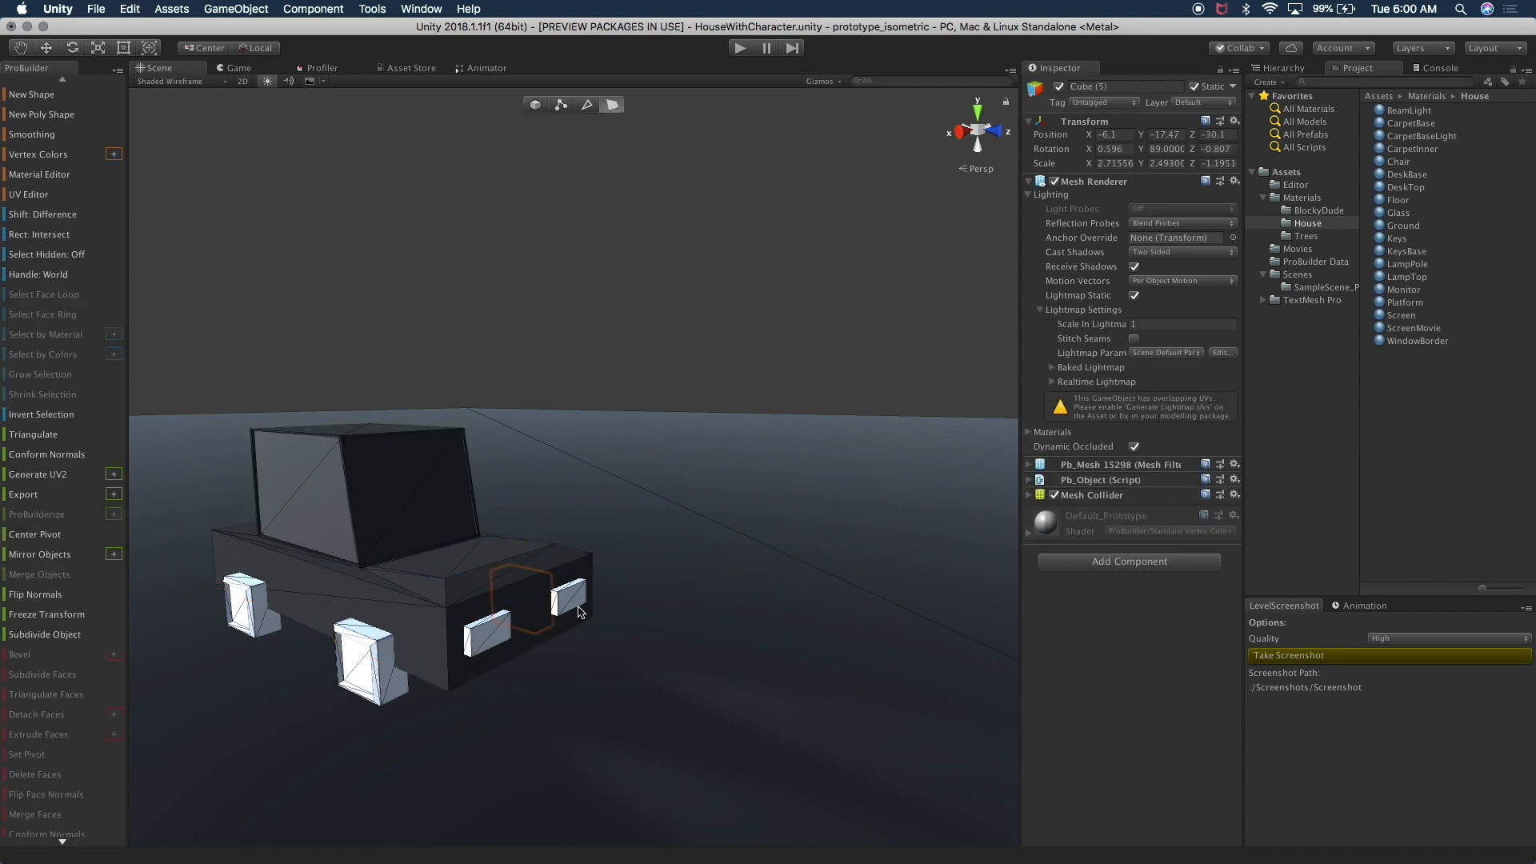
click(517, 647)
scroll(520, 624, up, 3)
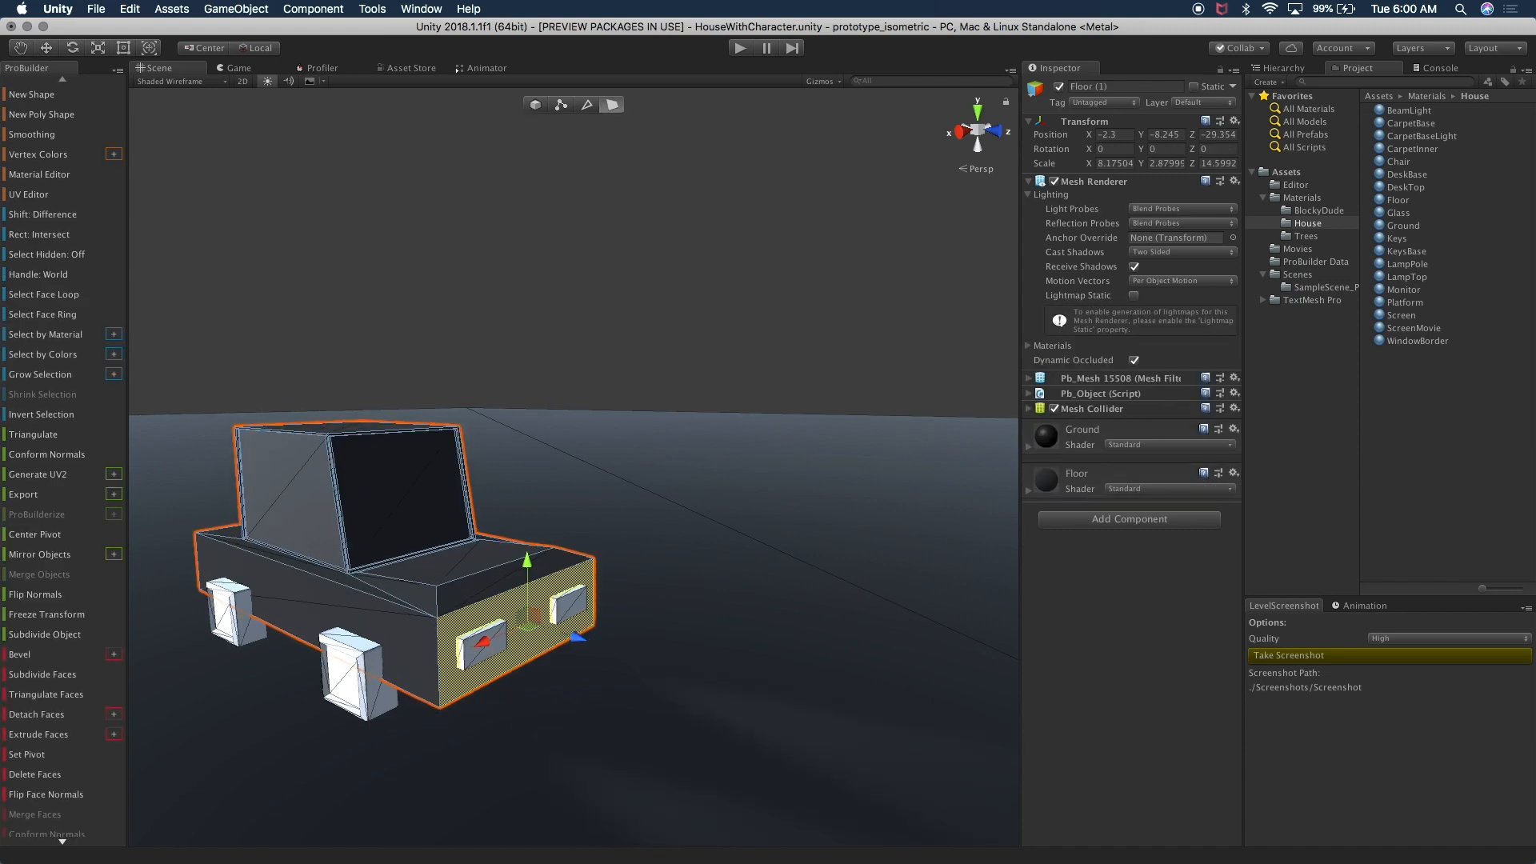
key(f)
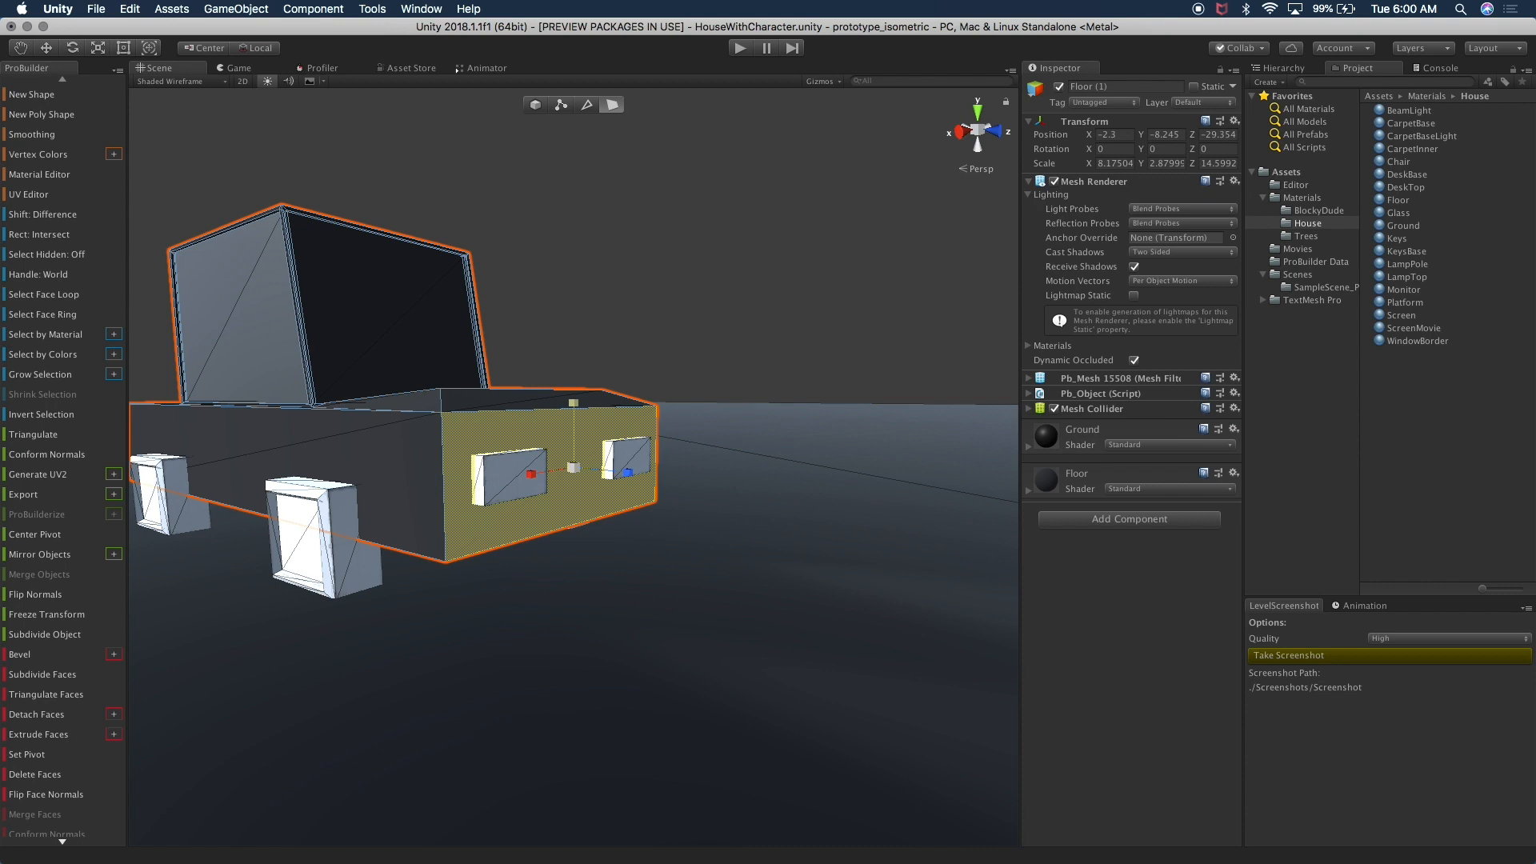
shift+drag(573, 414, 573, 446)
key(f)
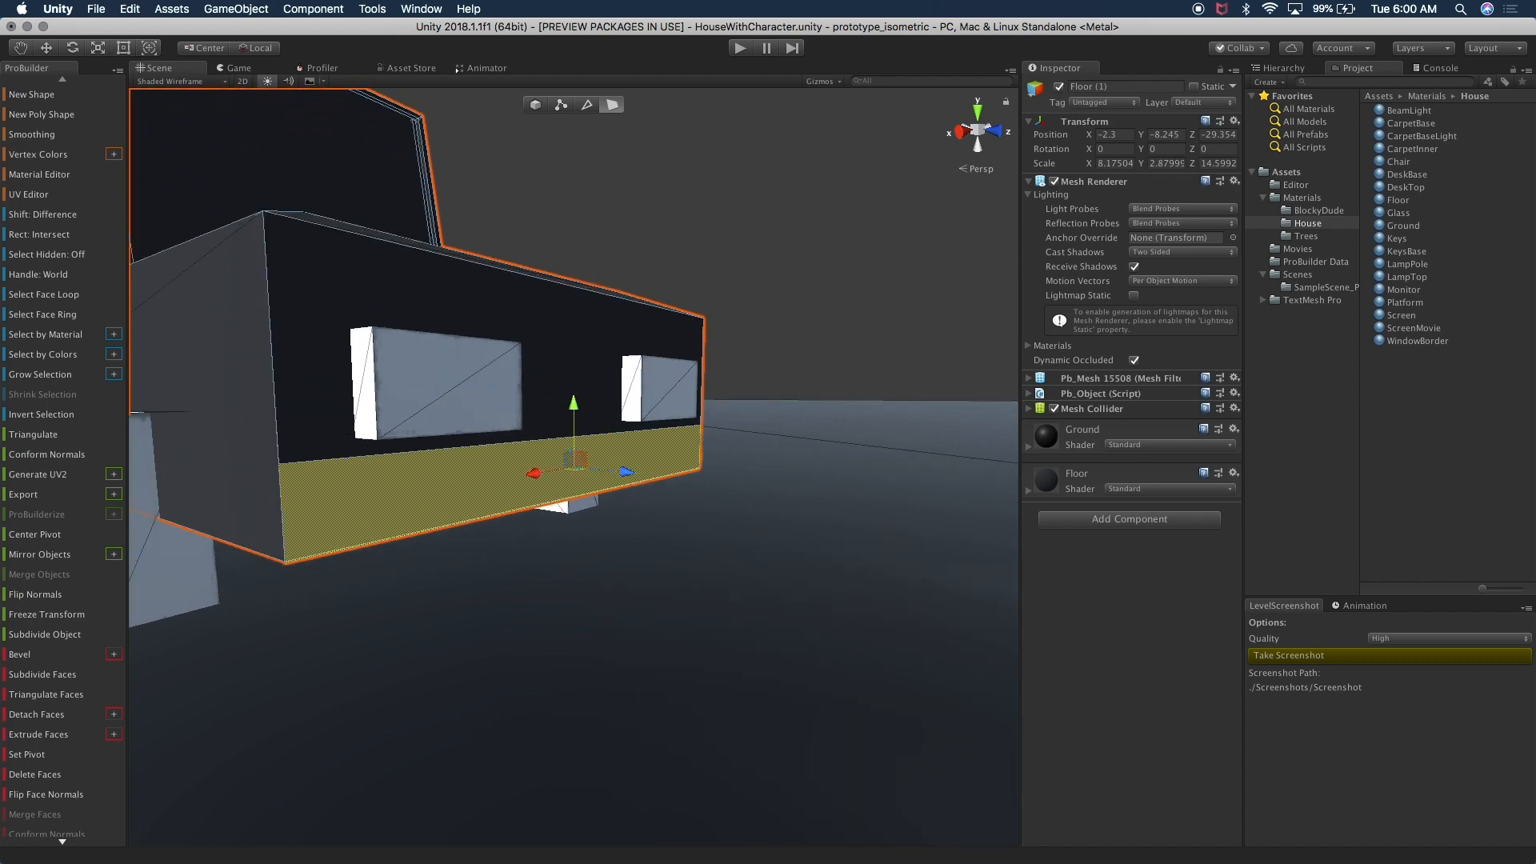
Extrude the lower strip of the car's front outward to form a front bumper
shift+drag(625, 479, 652, 480)
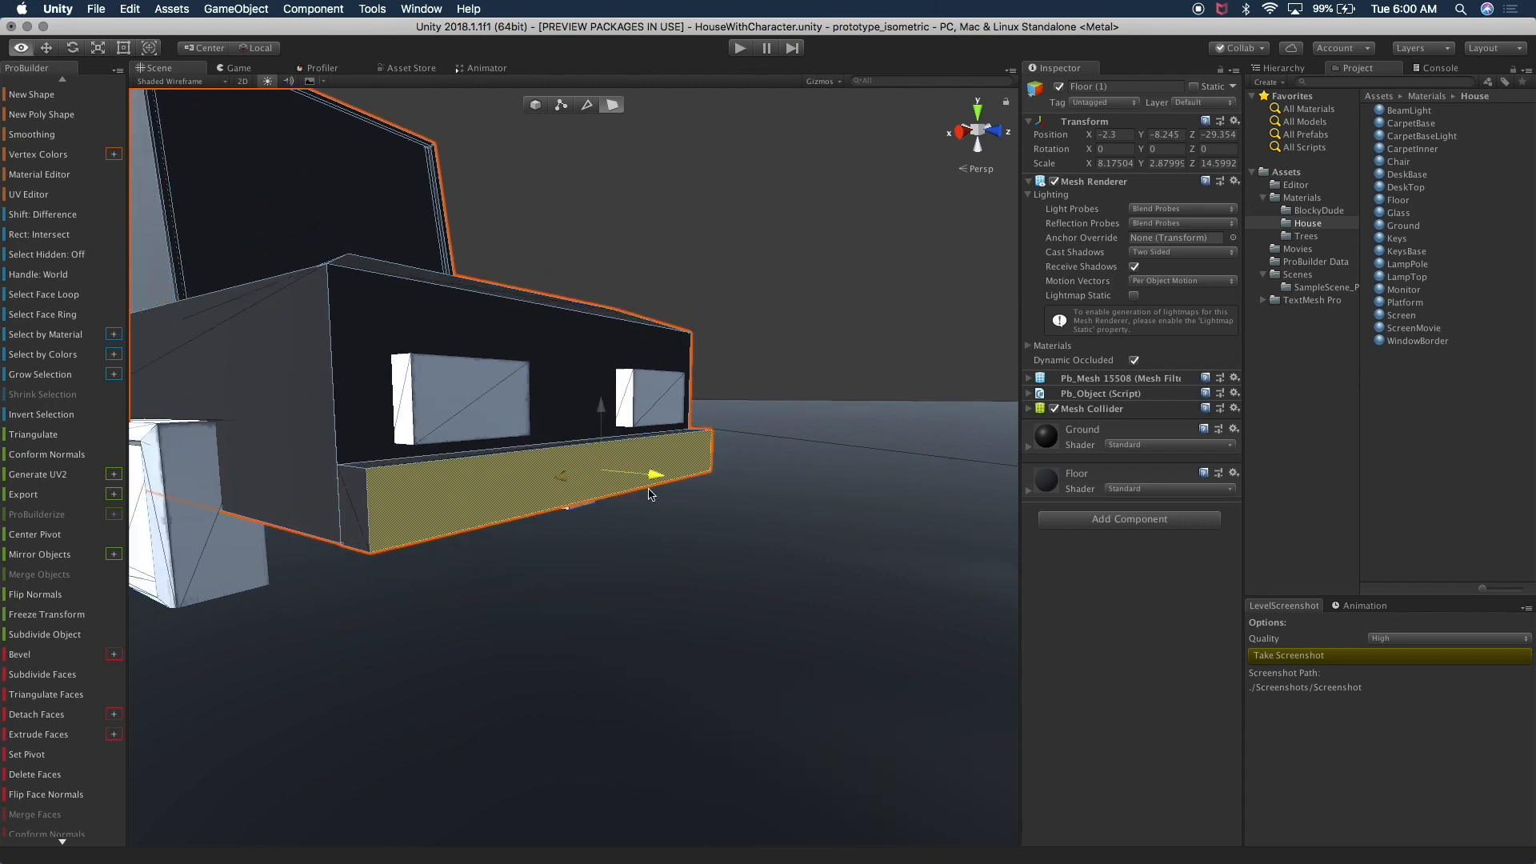
alt+drag(634, 549, 647, 577)
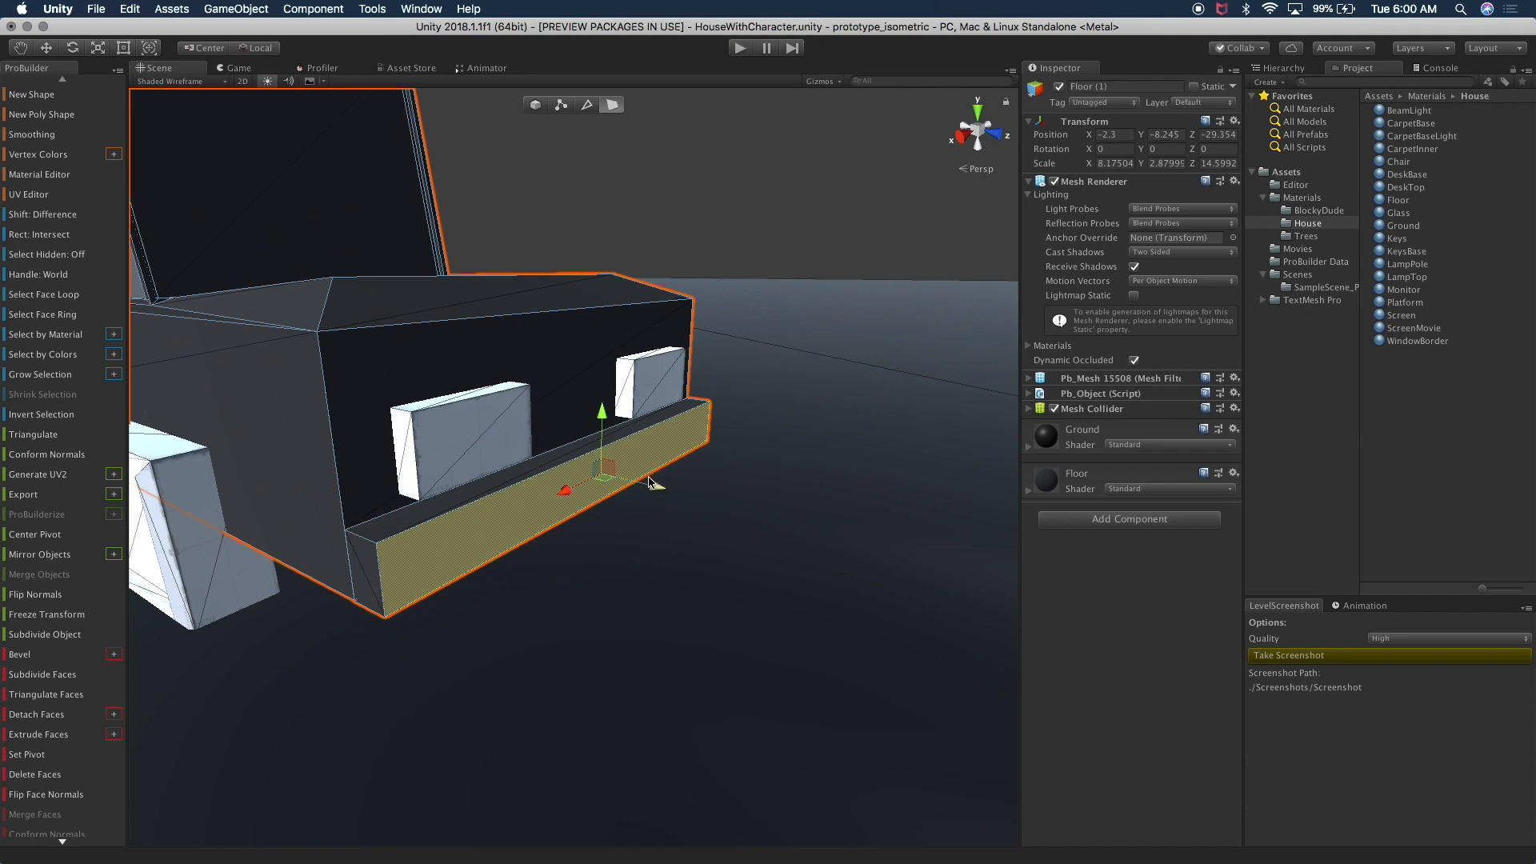
drag(650, 482, 656, 488)
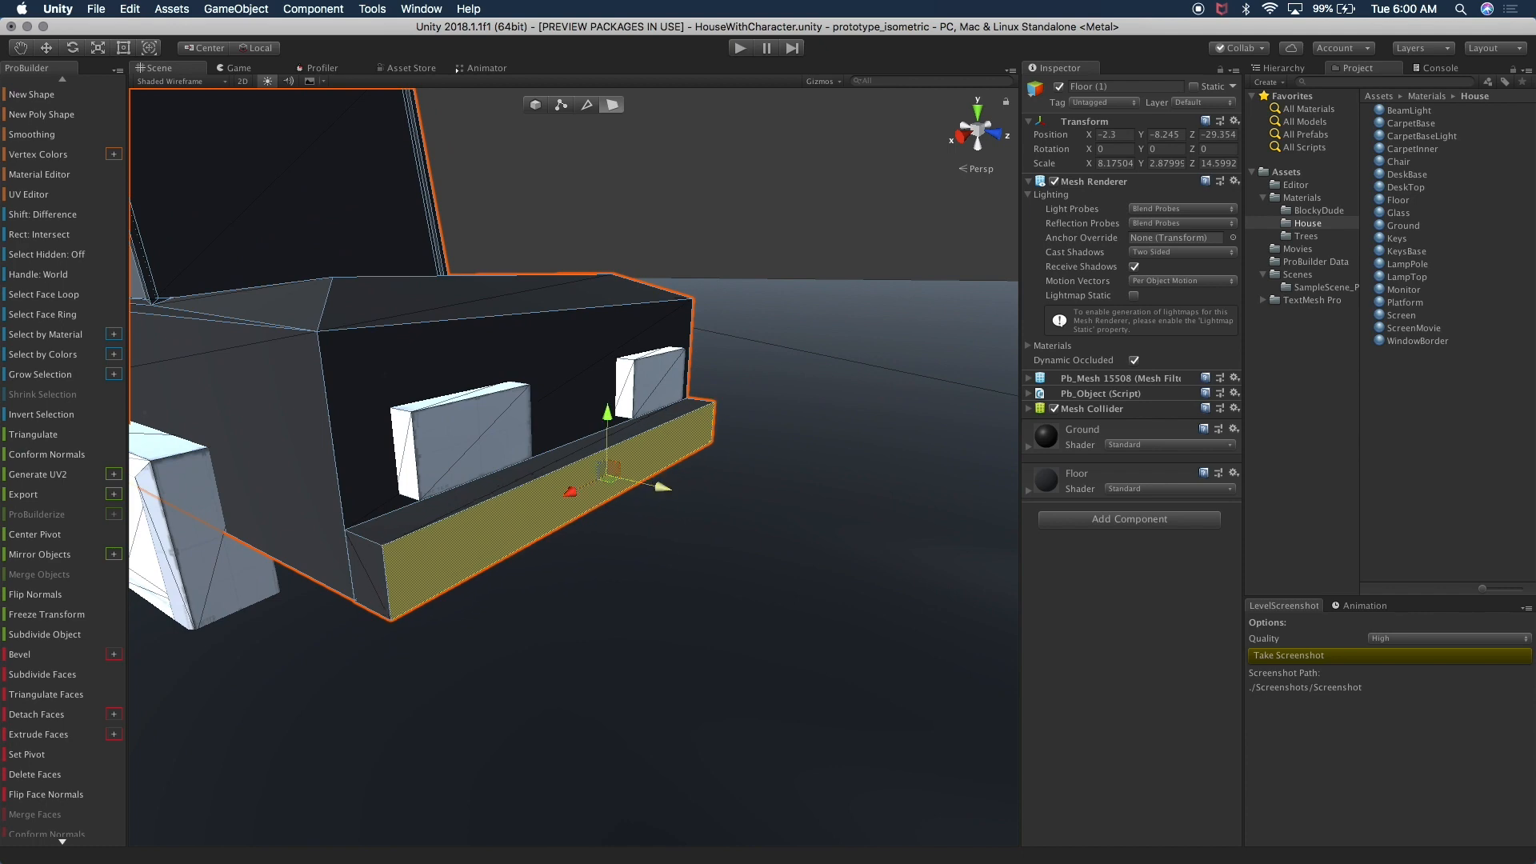
Extrude both end faces of the front bumper sideways so it extends beyond the car body
click(380, 576)
alt+drag(504, 480, 622, 487)
shift+click(816, 597)
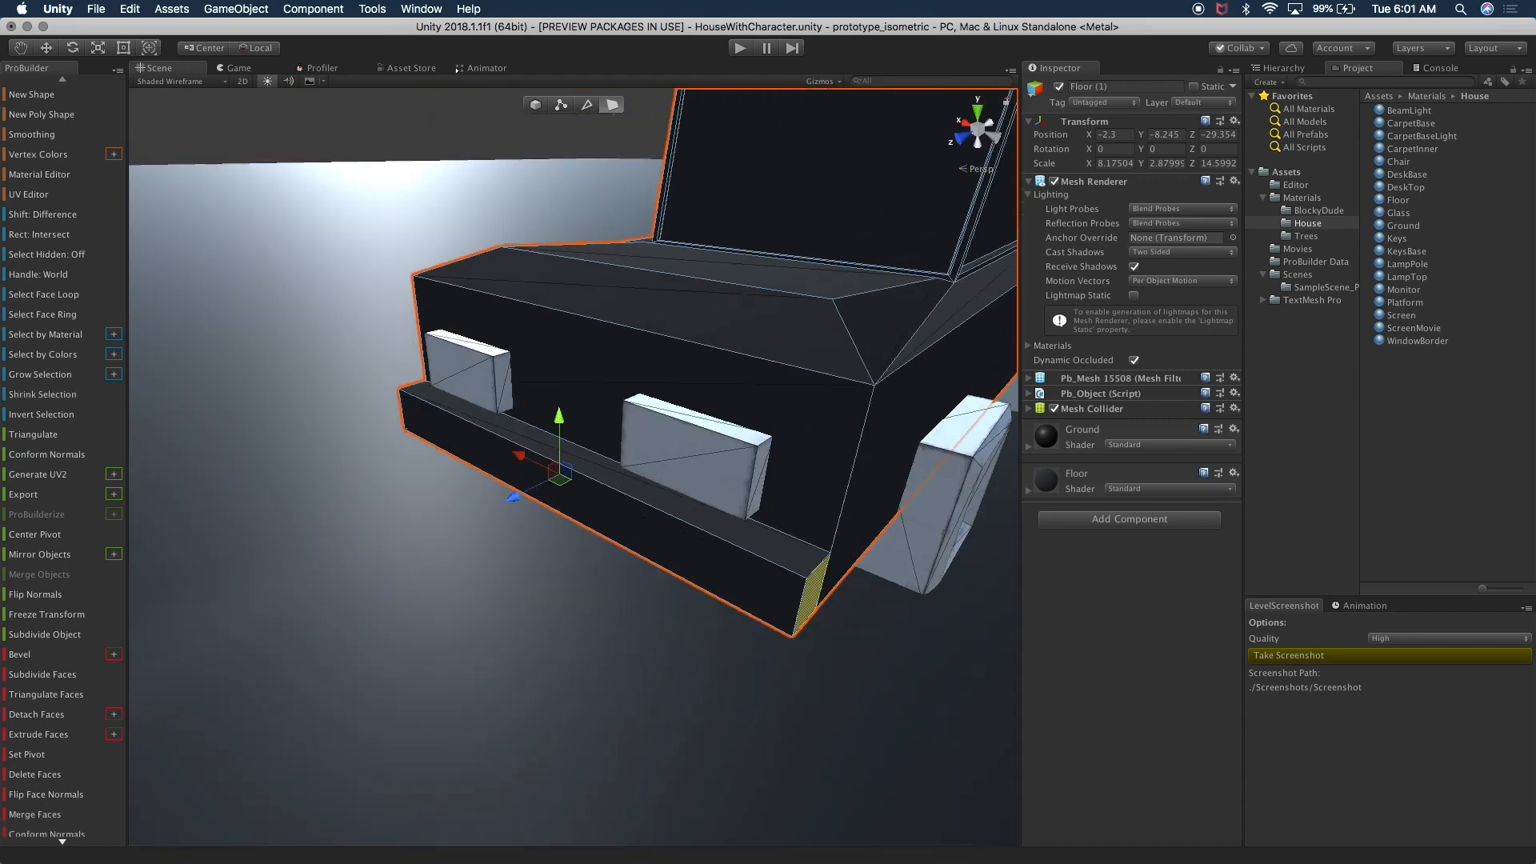
shift+drag(519, 457, 333, 528)
Select both headlight objects and raise them slightly above the front bumper
click(532, 512)
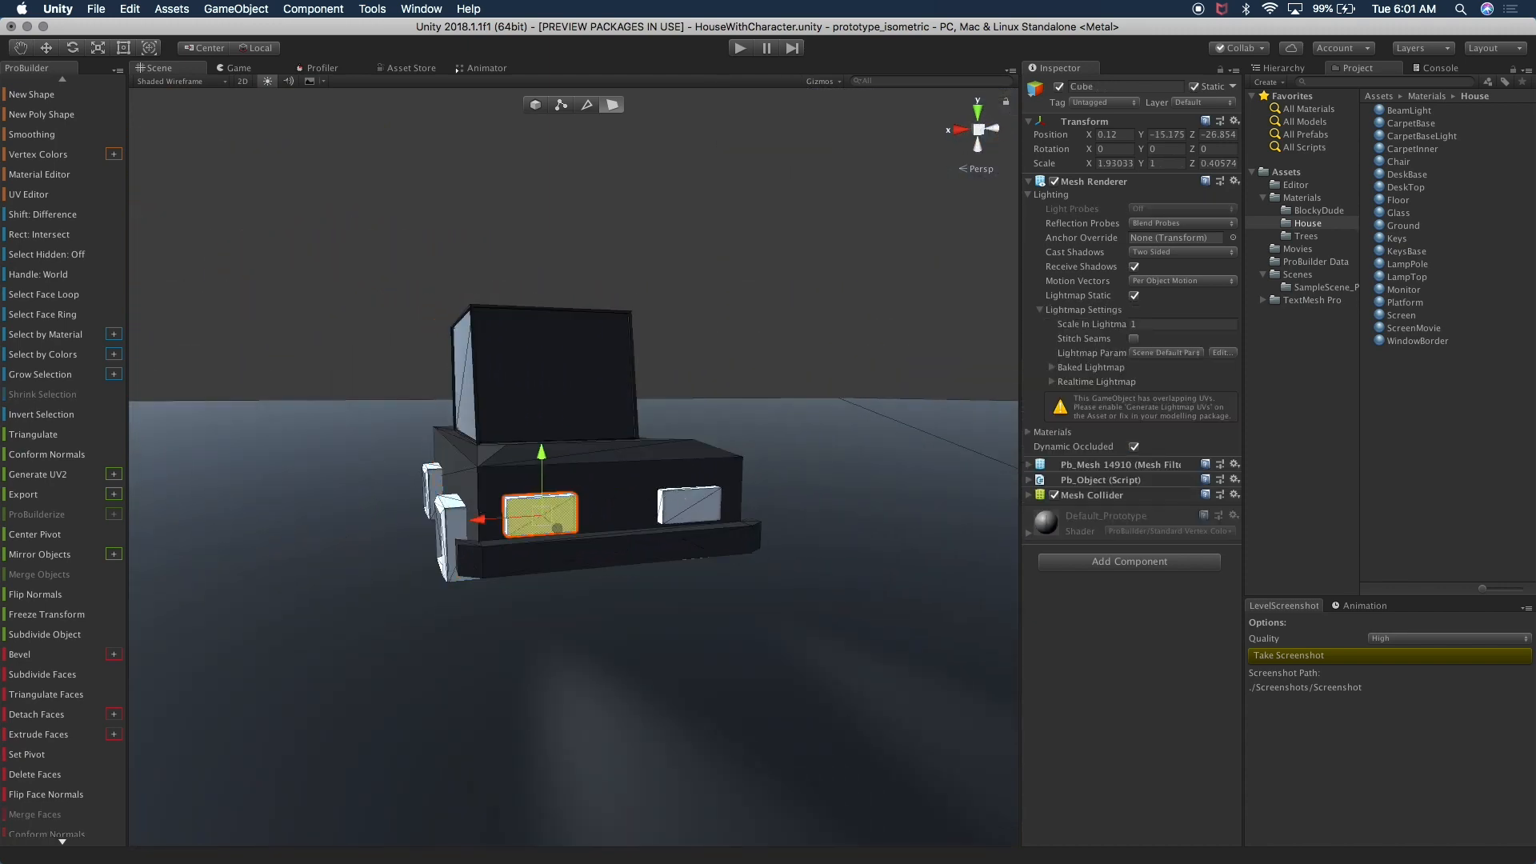
shift+click(680, 498)
drag(620, 448, 621, 448)
click(534, 104)
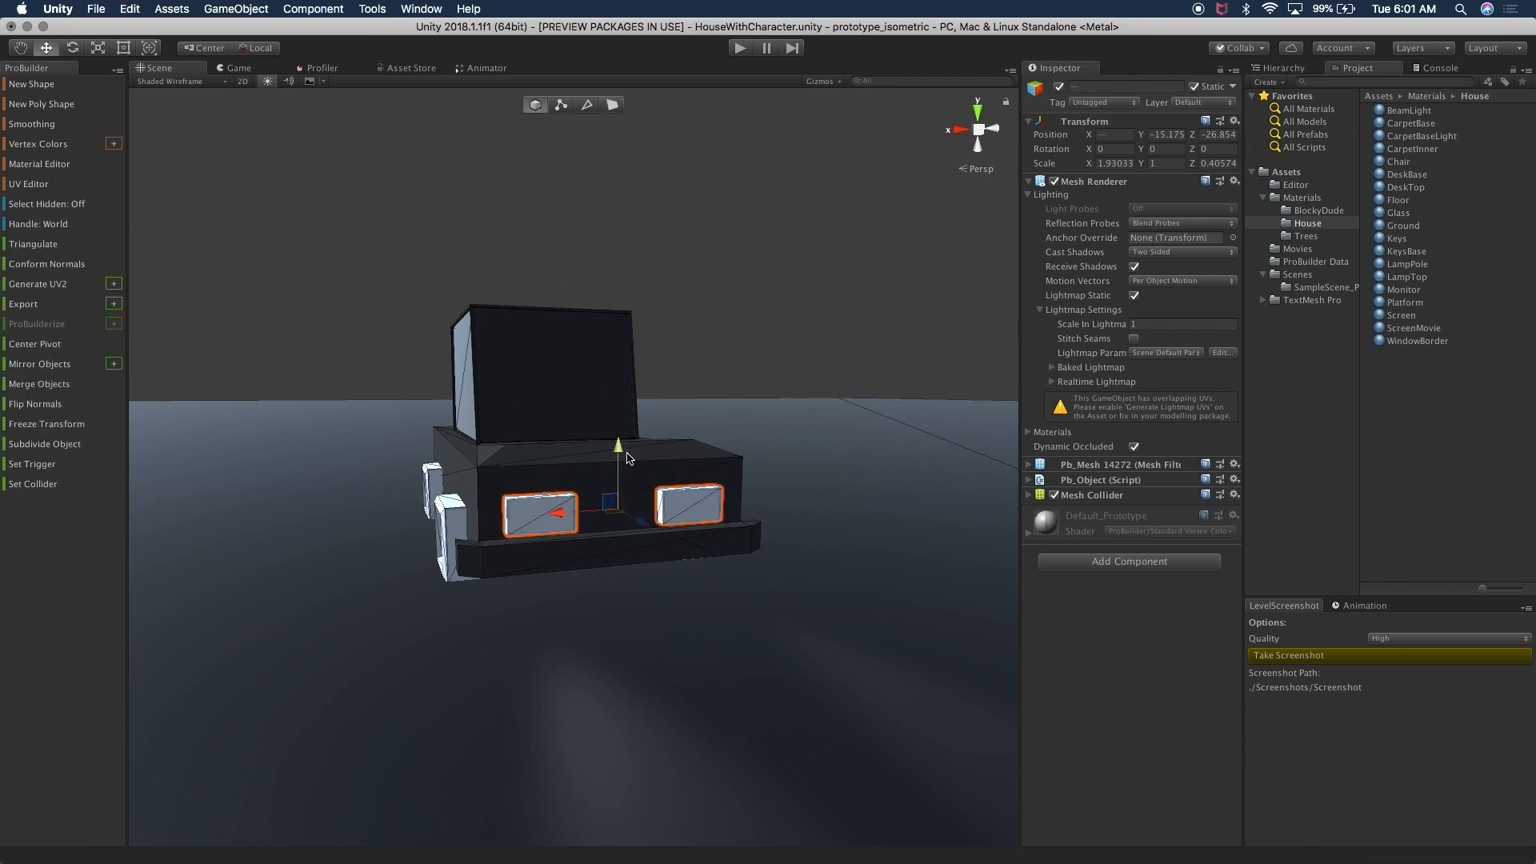
drag(621, 457, 1072, 488)
Duplicate the rear licence plate and move the copy along the car to its front end
scroll(528, 531, down, 5)
alt+drag(528, 531, 404, 576)
click(349, 590)
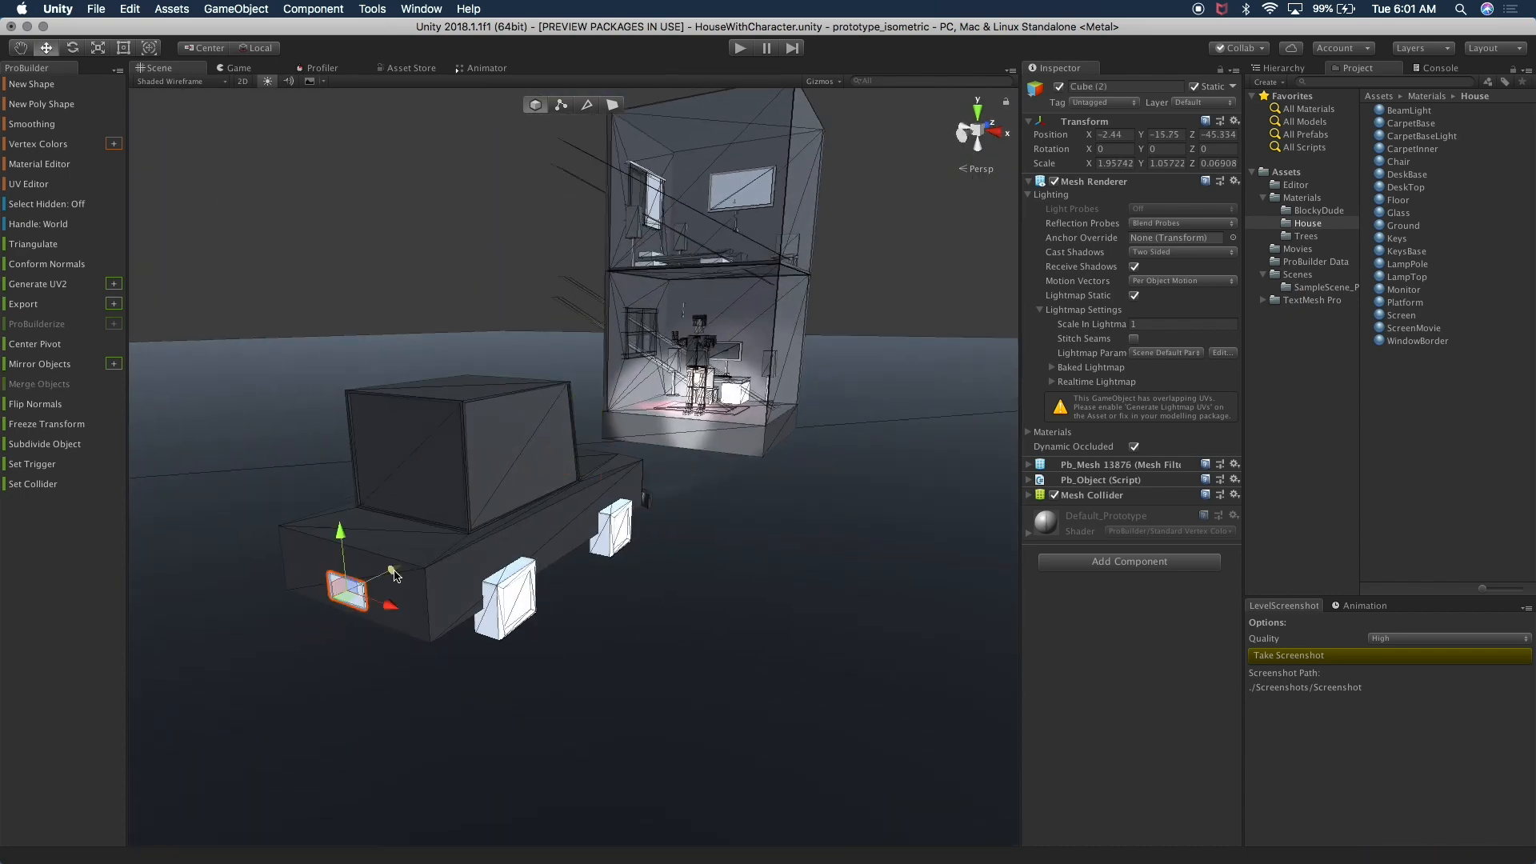
click(562, 489)
key(f)
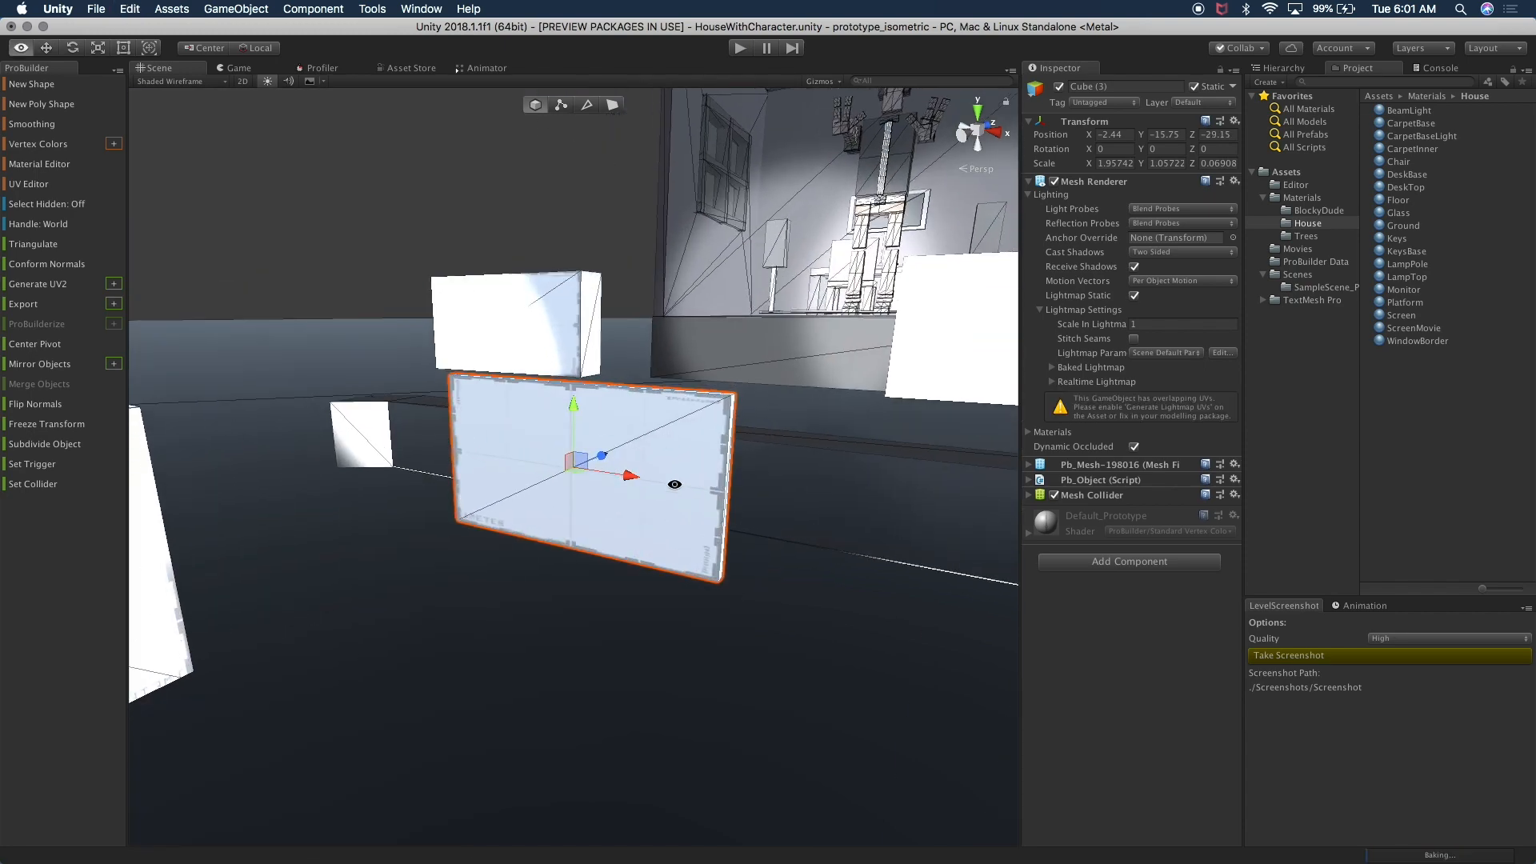
alt+drag(700, 479, 453, 527)
scroll(453, 526, down, 10)
drag(622, 485, 524, 486)
Position the copied licence plate against the front bumper at about Y -16.33 and Z -26.52
click(723, 516)
key(super+z)
drag(583, 446, 586, 476)
drag(521, 544, 503, 547)
click(711, 365)
alt+drag(713, 362, 702, 579)
click(576, 567)
key(f)
alt+drag(632, 544, 637, 475)
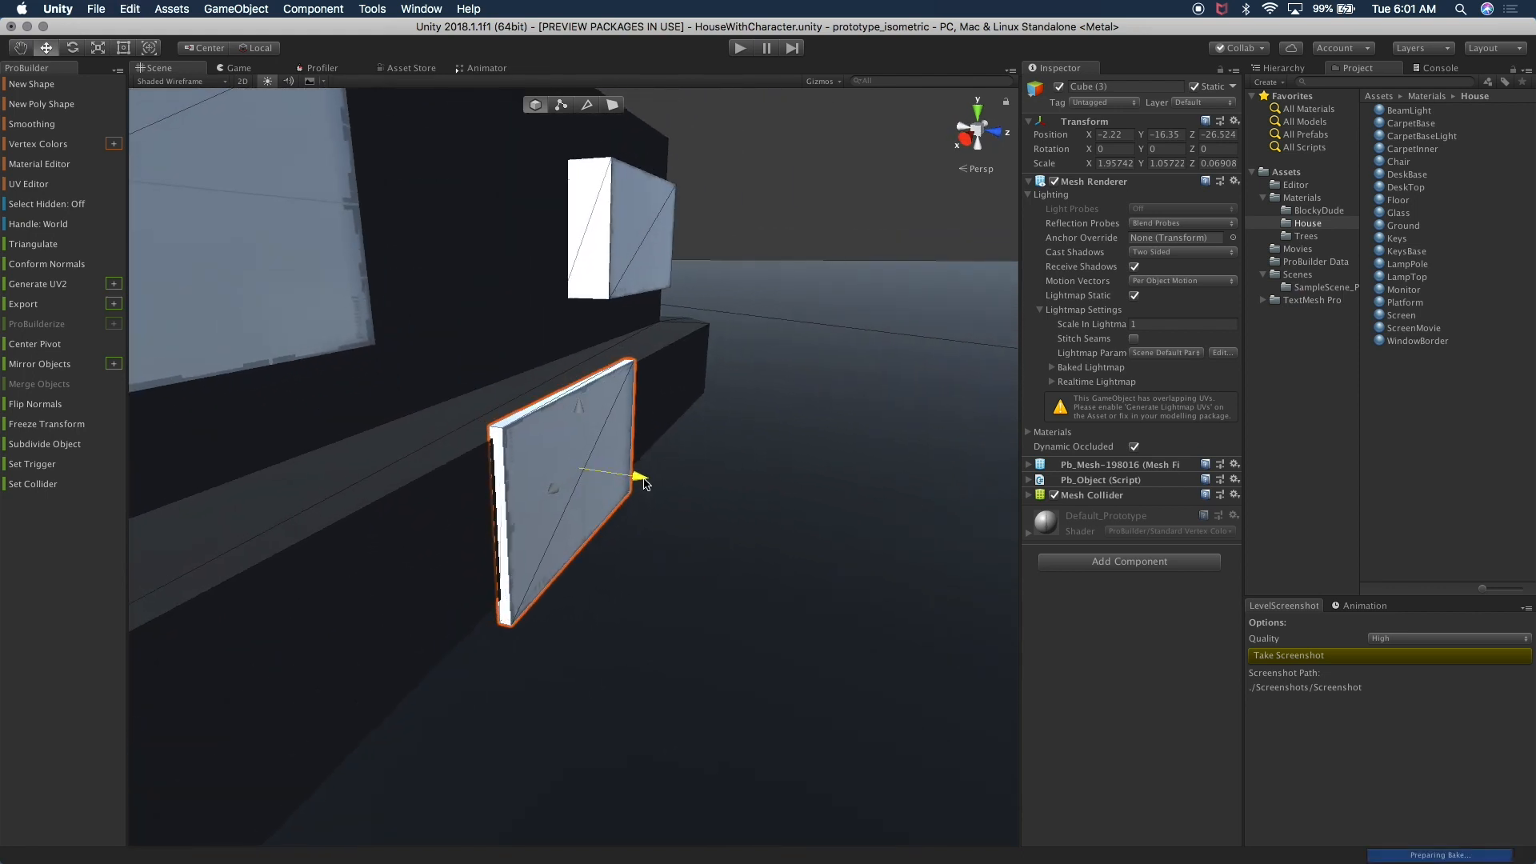
drag(582, 416, 582, 412)
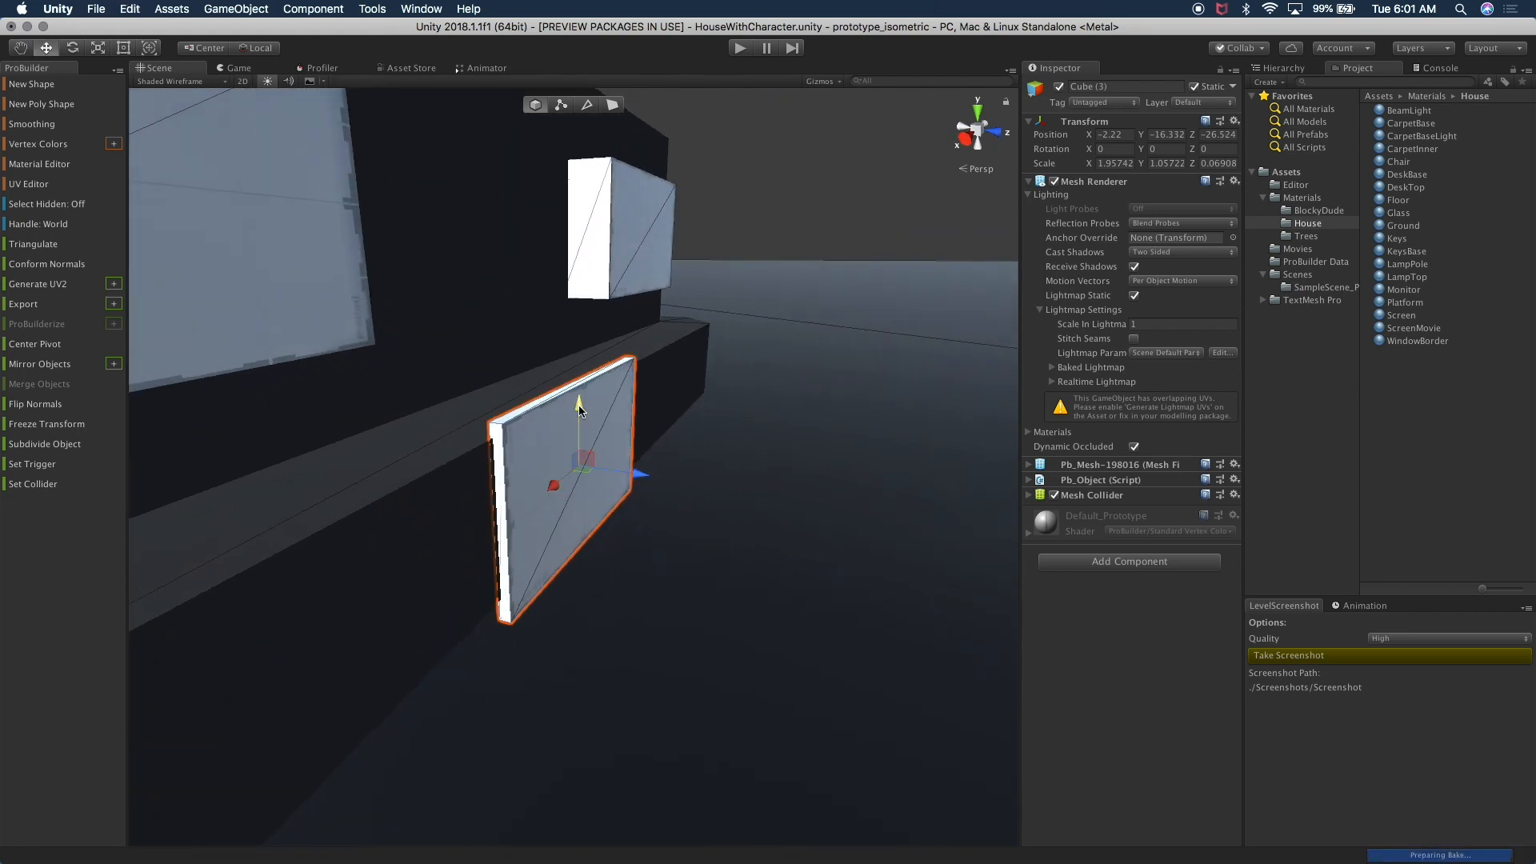
Inset the car's rear face by shrinking its height and lower the new face into a strip along the bottom edge
scroll(582, 413, down, 5)
click(602, 215)
alt+drag(601, 215, 515, 315)
drag(349, 387, 665, 553)
scroll(504, 466, down, 4)
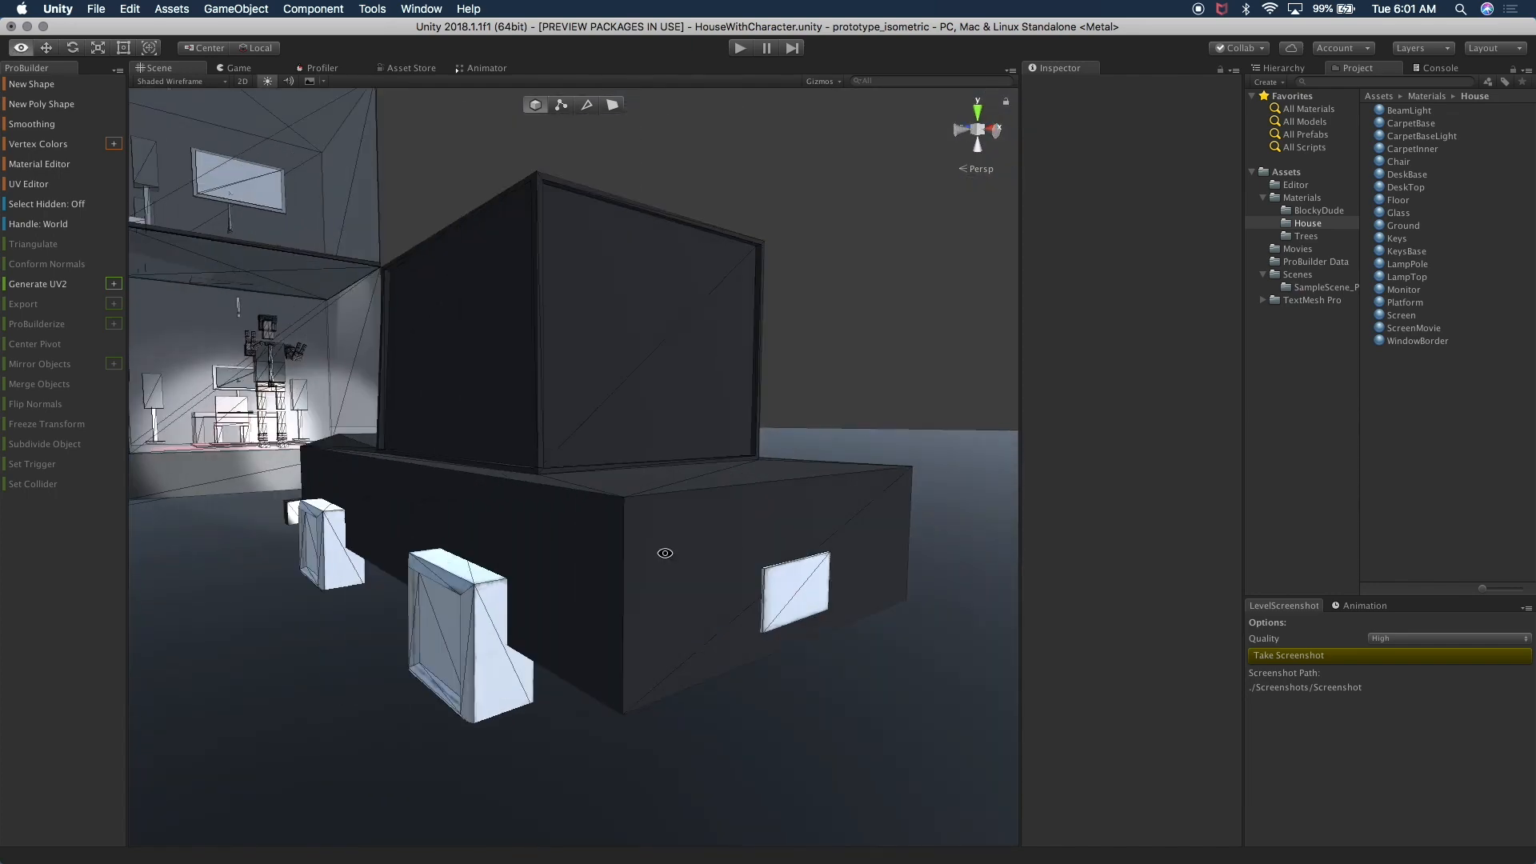
click(689, 601)
key(f)
key(w)
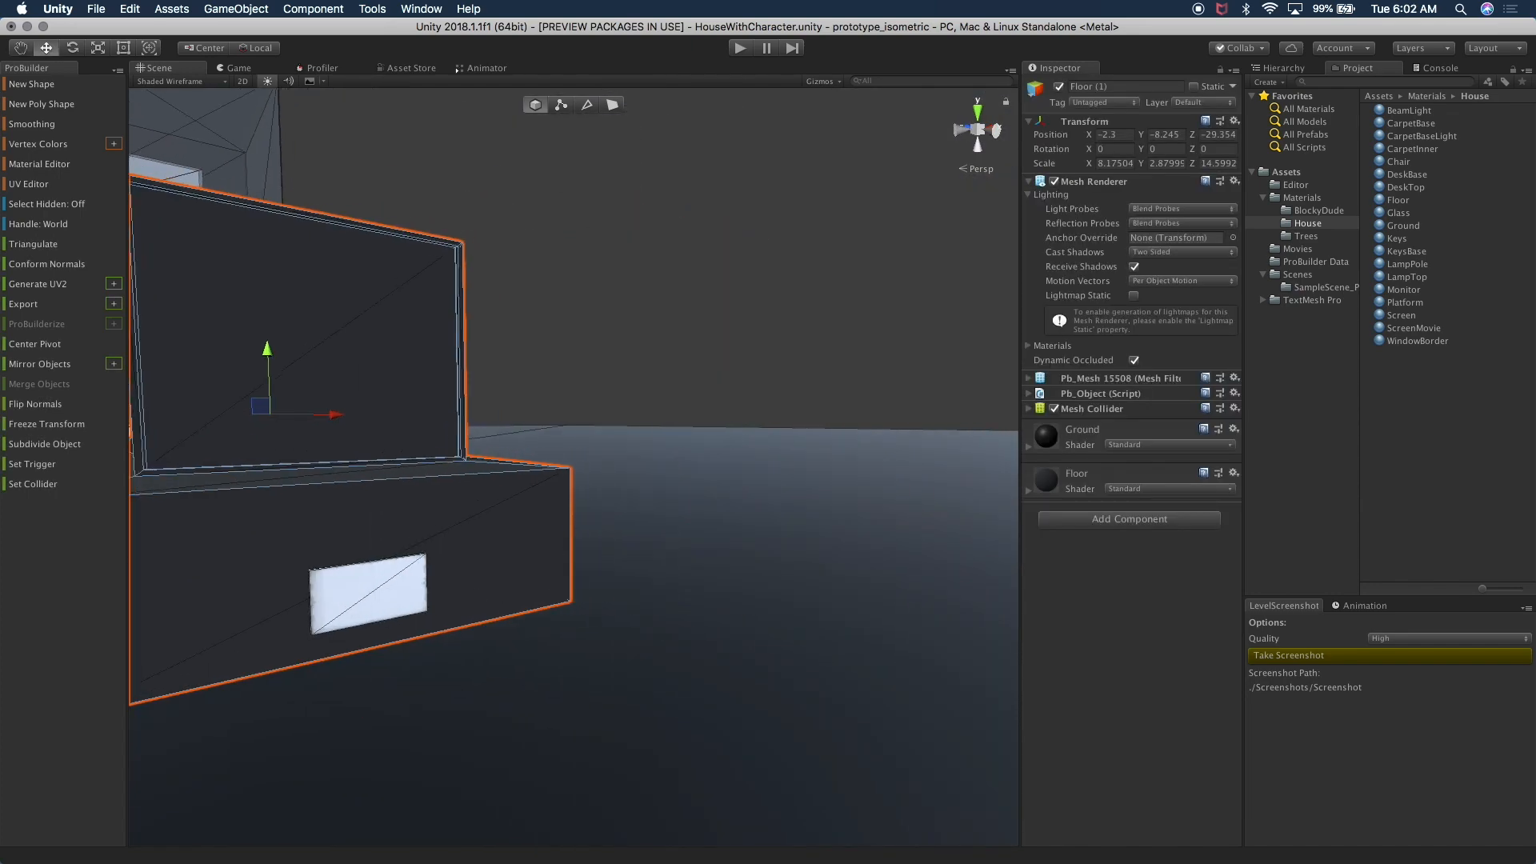
key(k)
click(428, 578)
alt+drag(422, 580, 486, 574)
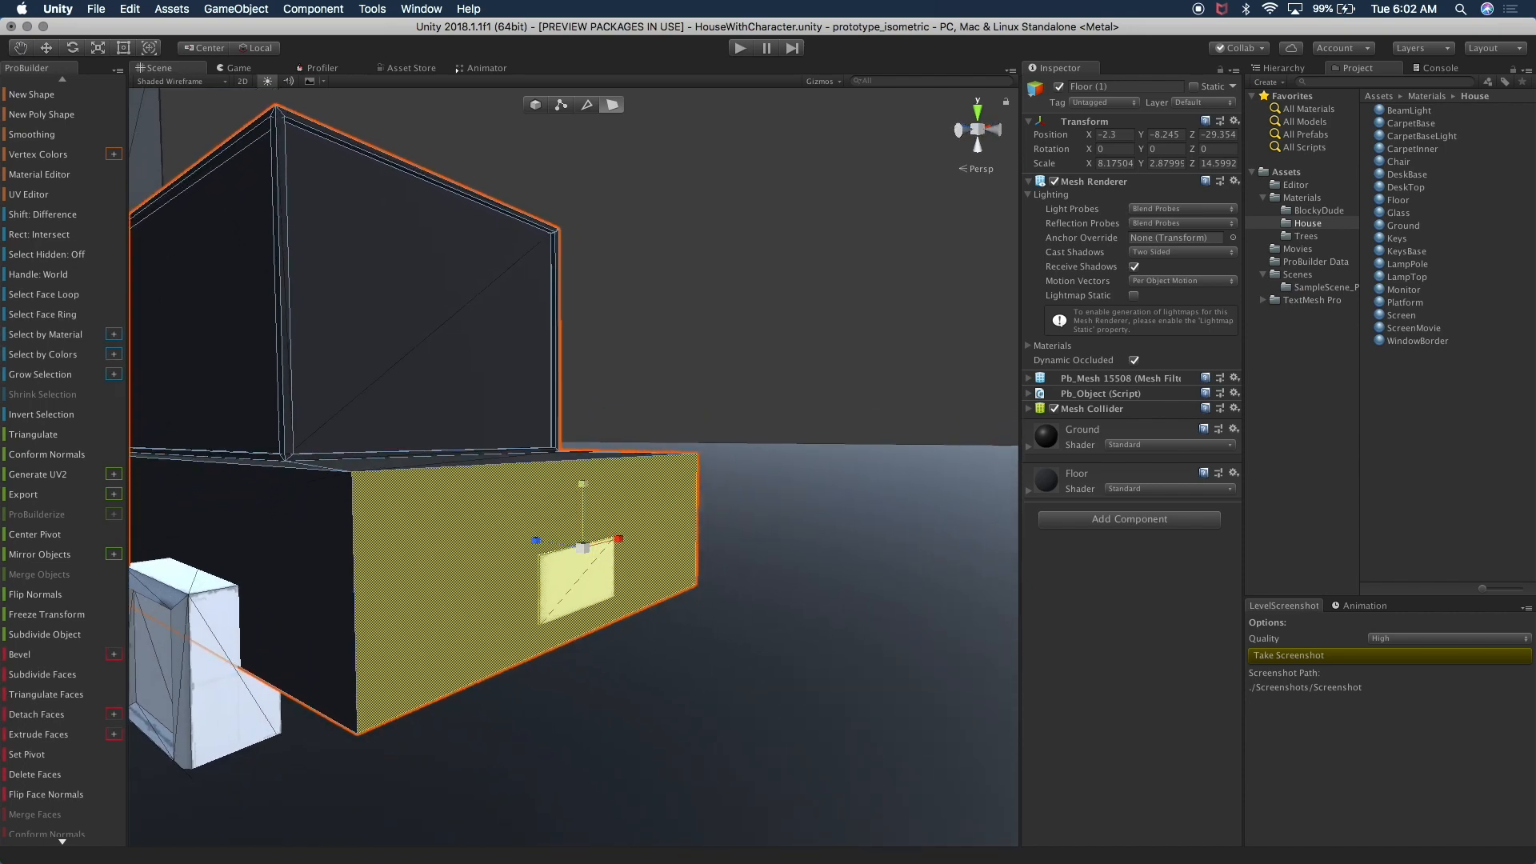
shift+drag(585, 490, 582, 545)
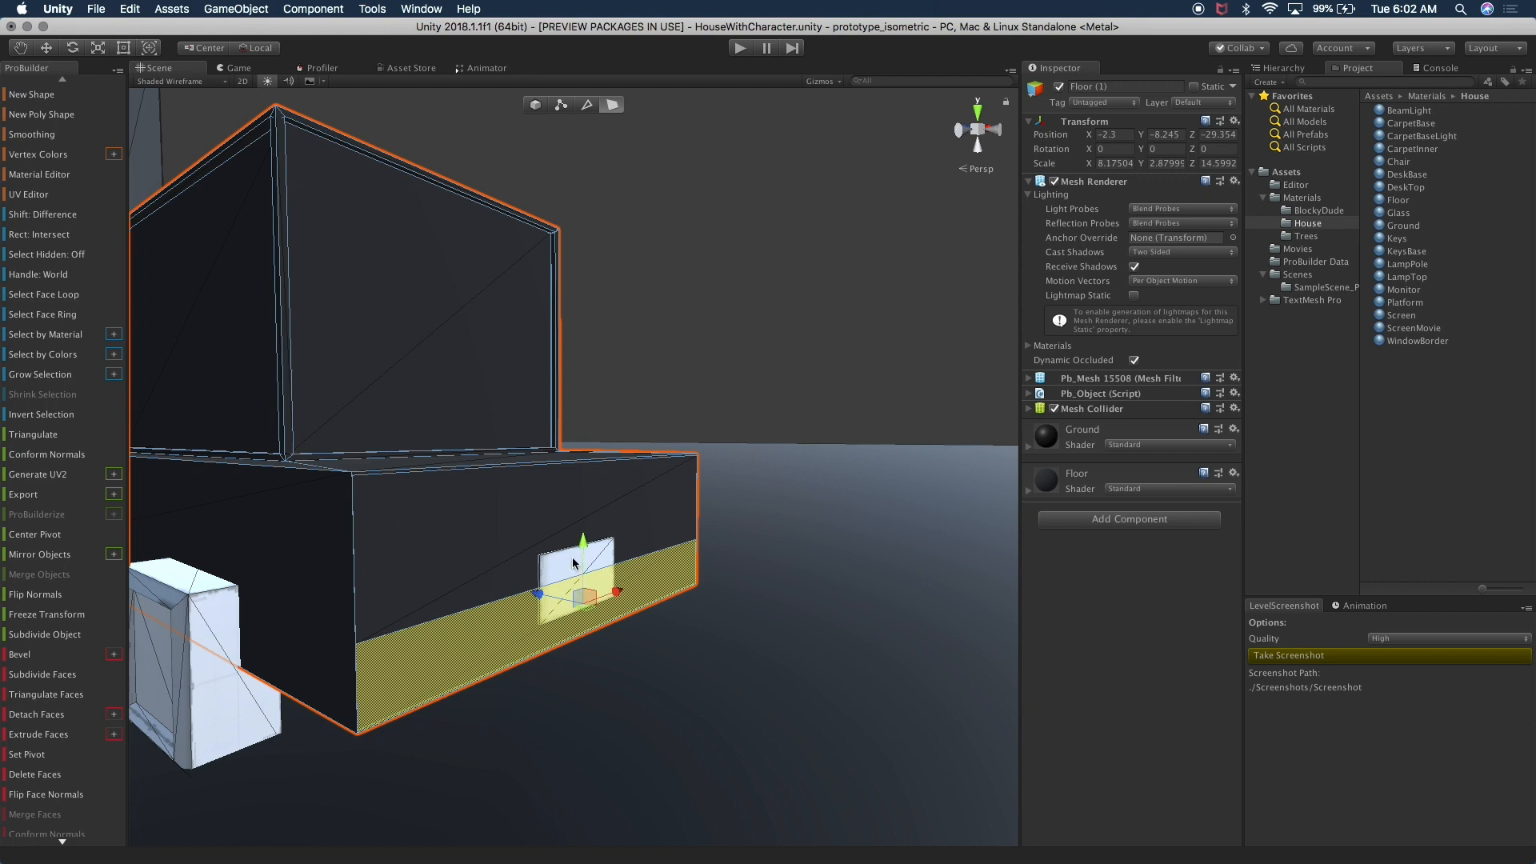
Extrude the rear strip outward into a bumper and extend both of its end faces sideways past the body
shift+drag(538, 597, 418, 592)
click(385, 695)
shift+click(320, 600)
middle_drag(418, 592, 539, 592)
mouse_move(538, 592)
alt+mouse_down()
mouse_move(576, 612)
mouse_move(535, 610)
alt+mouse_up()
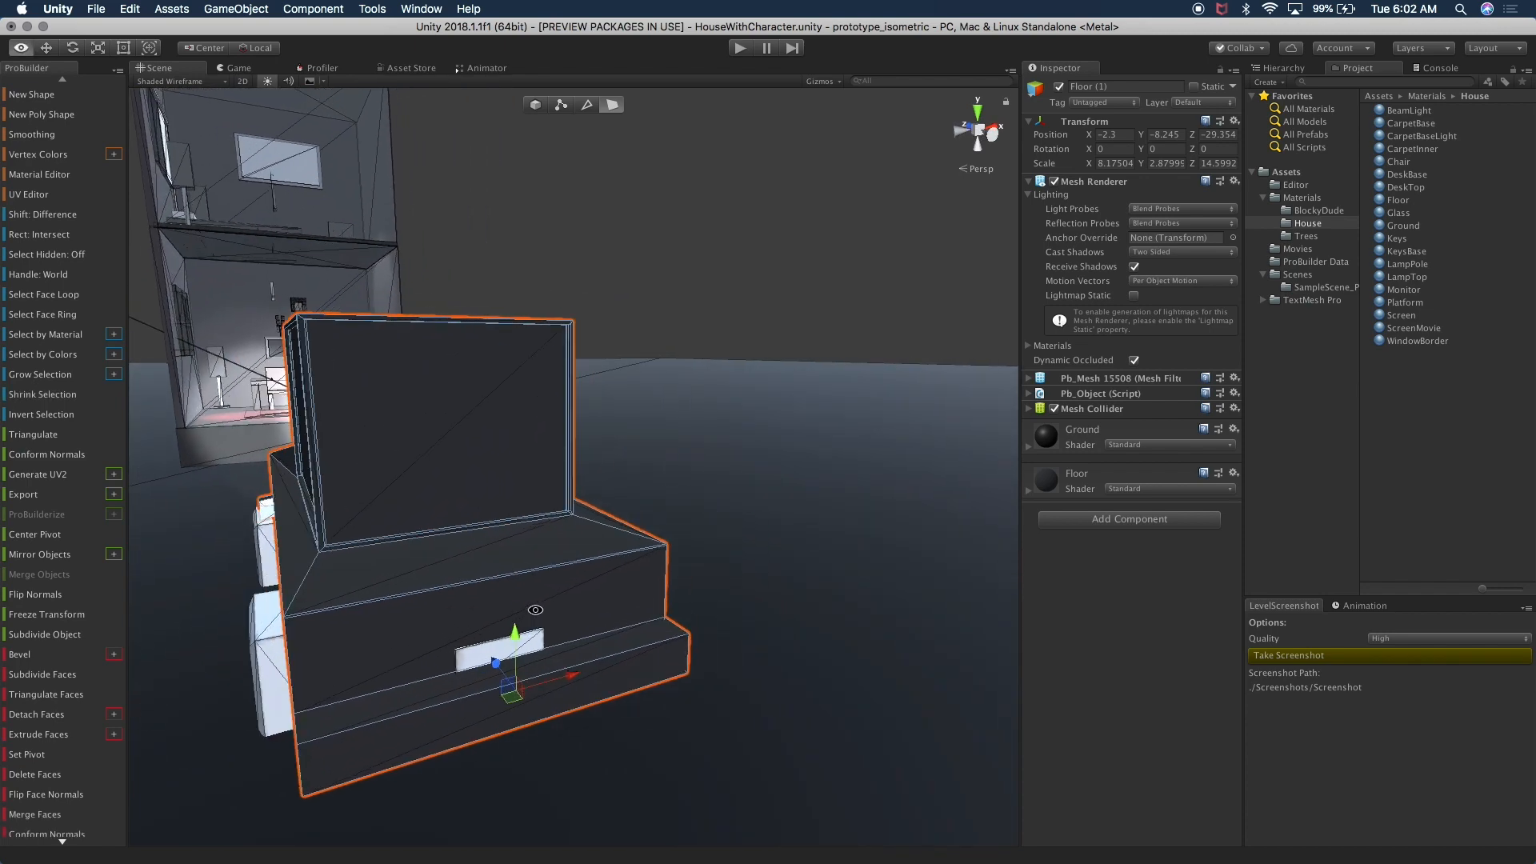
alt+drag(410, 626, 456, 614)
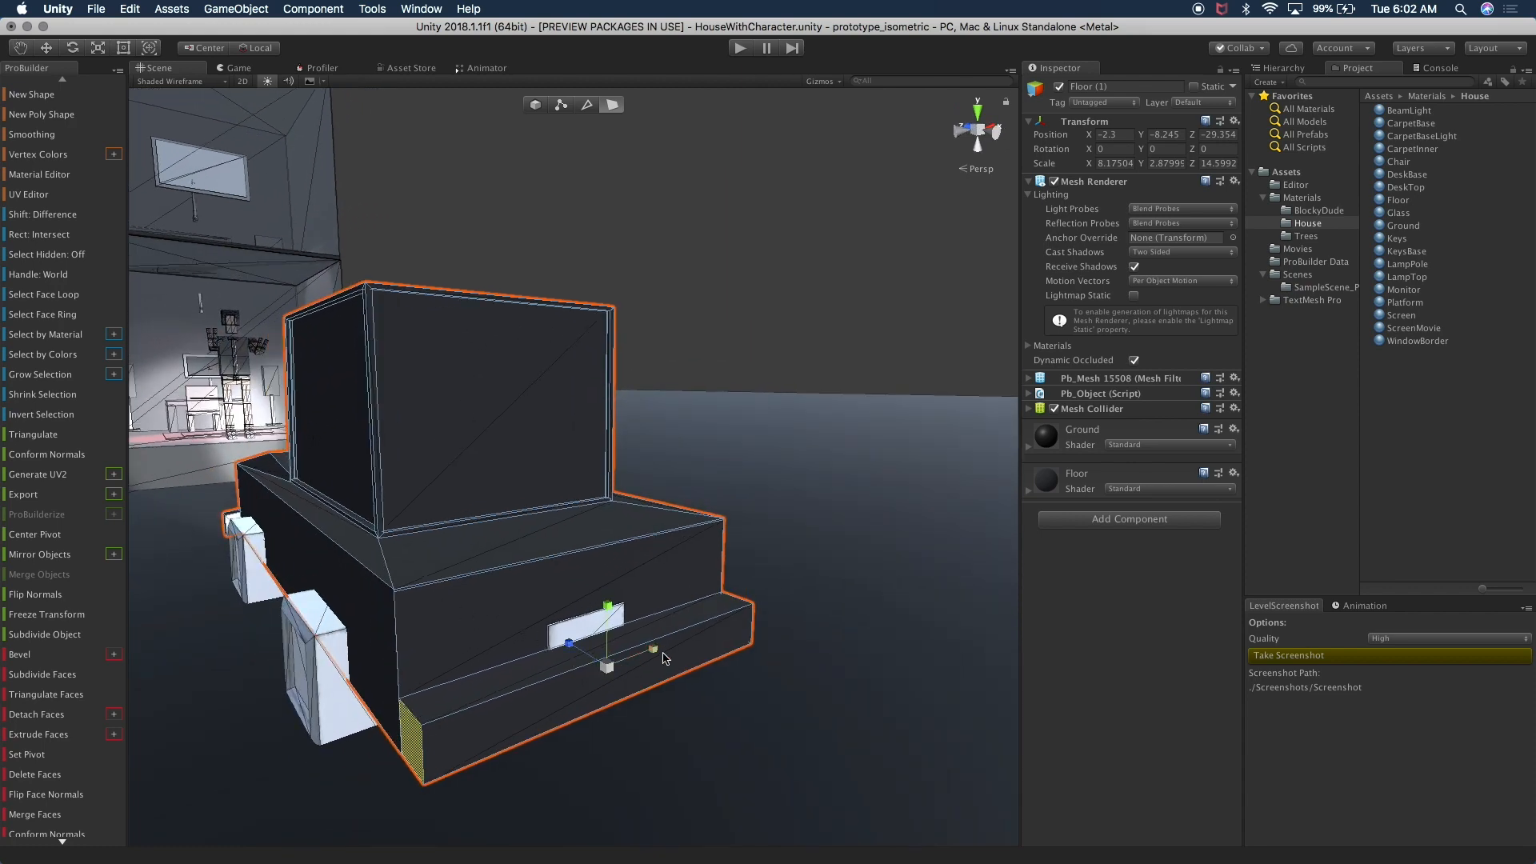
shift+drag(655, 652, 526, 633)
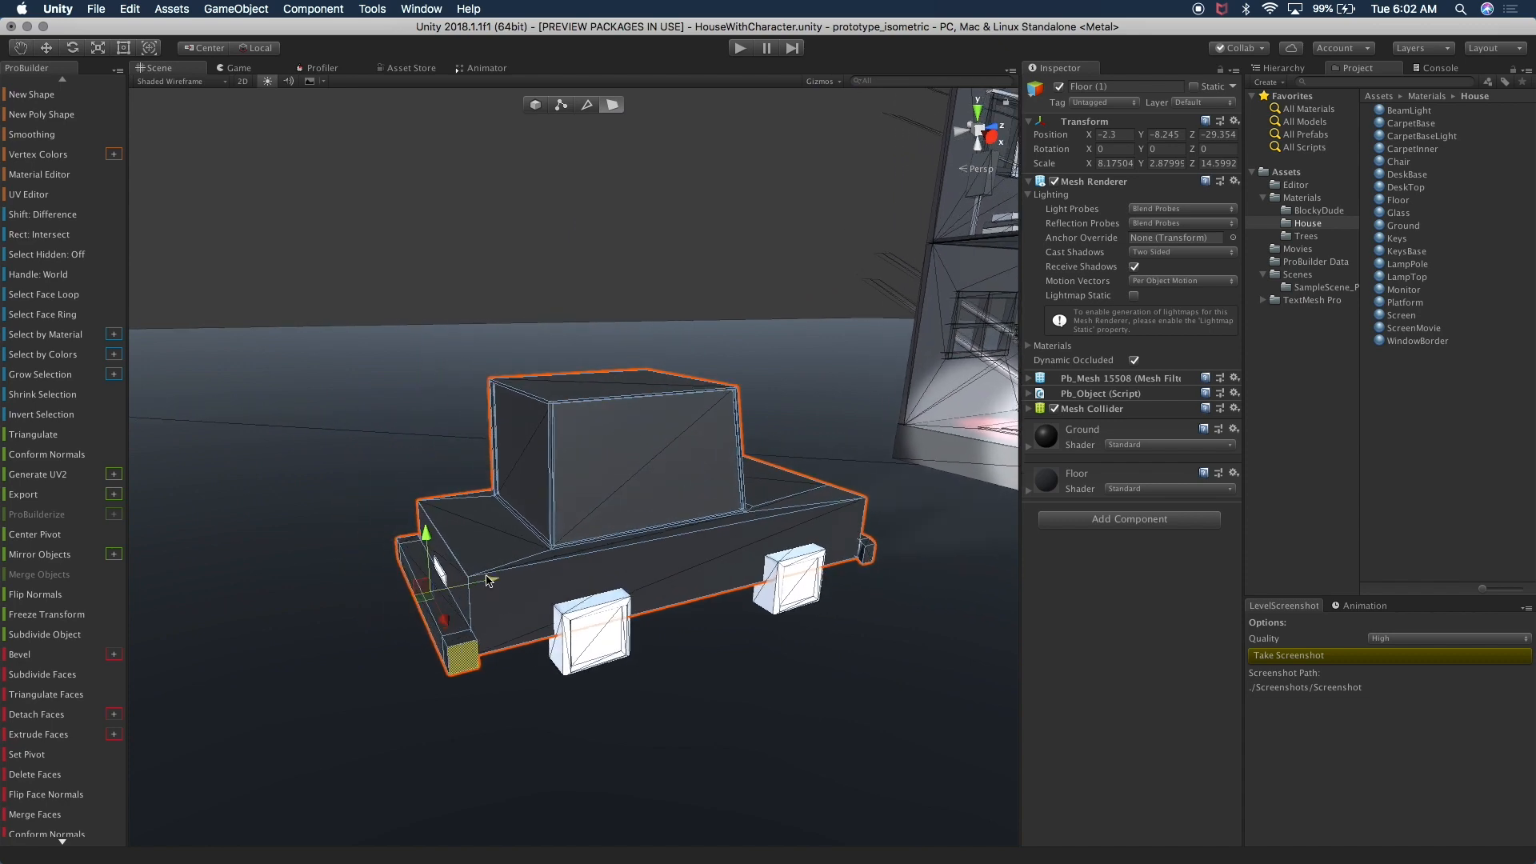
Extrude the front-facing sides of the rear bumper's two ends forward along the body towards the rear wheels
alt+drag(489, 580, 413, 650)
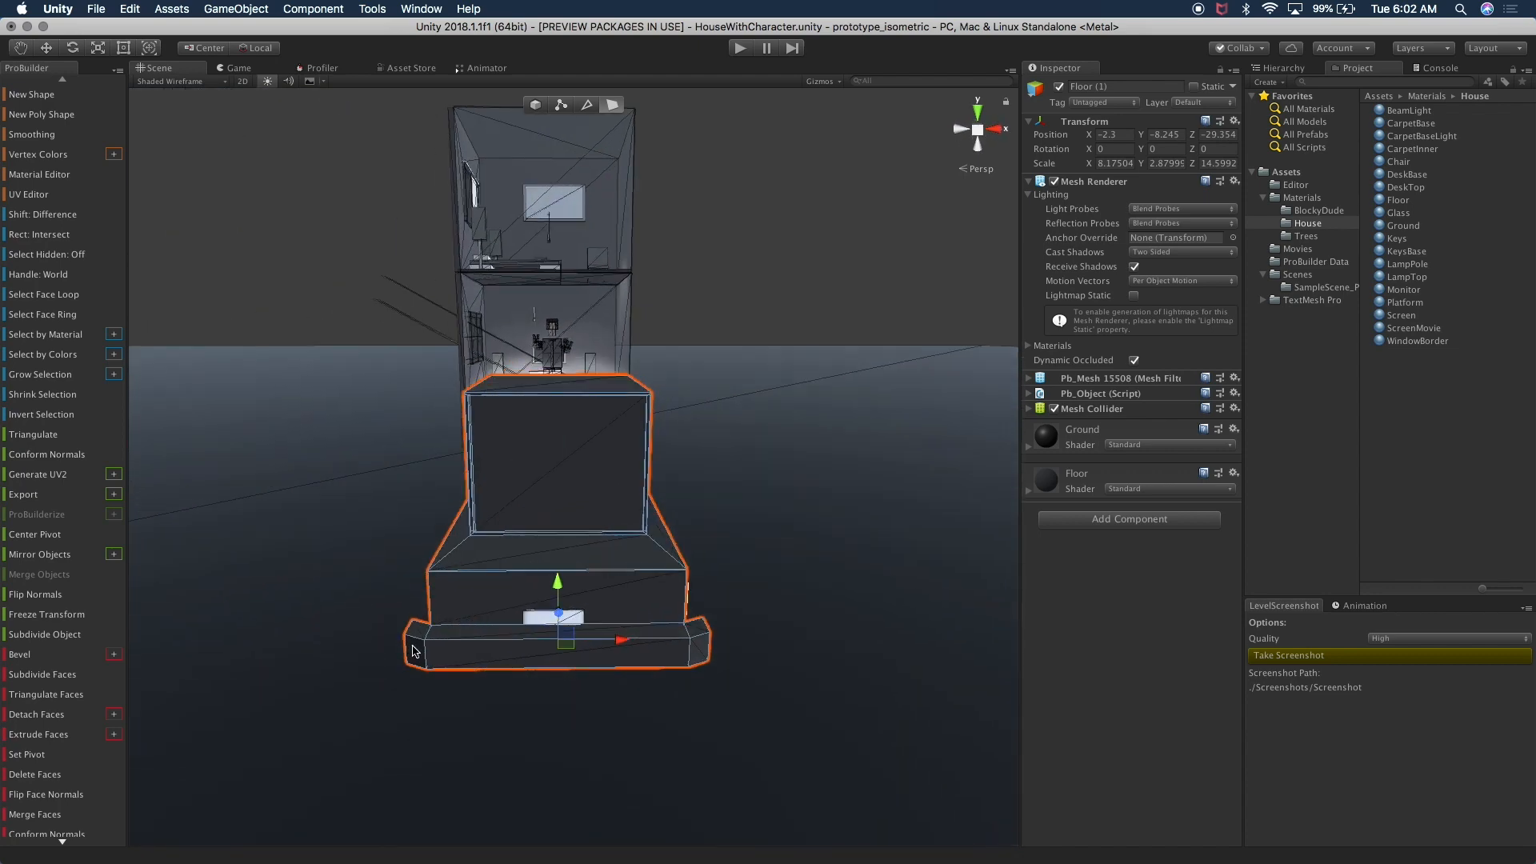
alt+drag(528, 638, 352, 676)
alt+drag(477, 713, 368, 510)
alt+drag(364, 562, 767, 571)
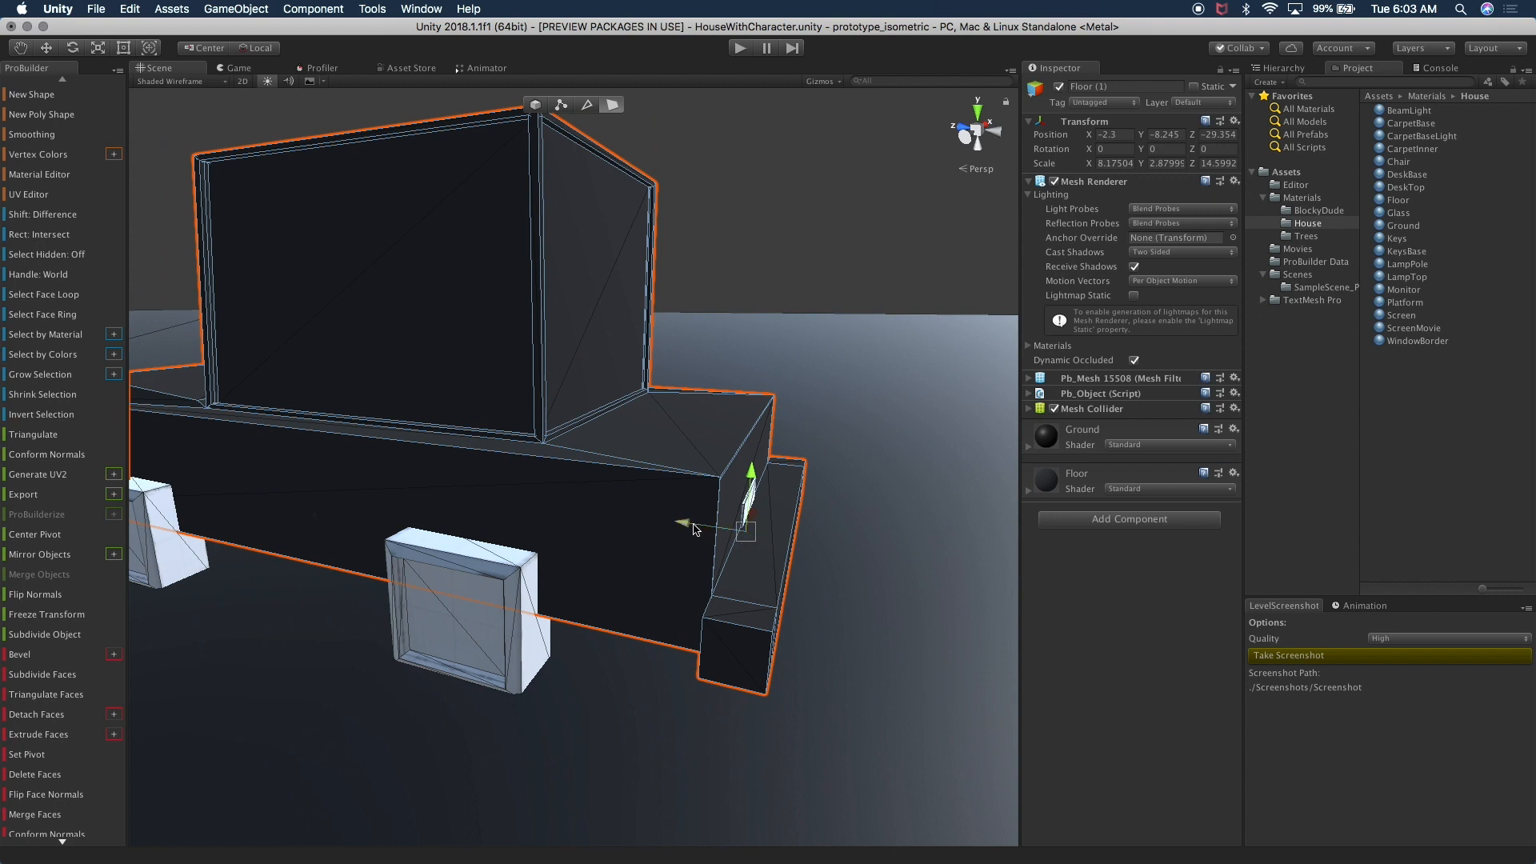
shift+drag(694, 528, 574, 530)
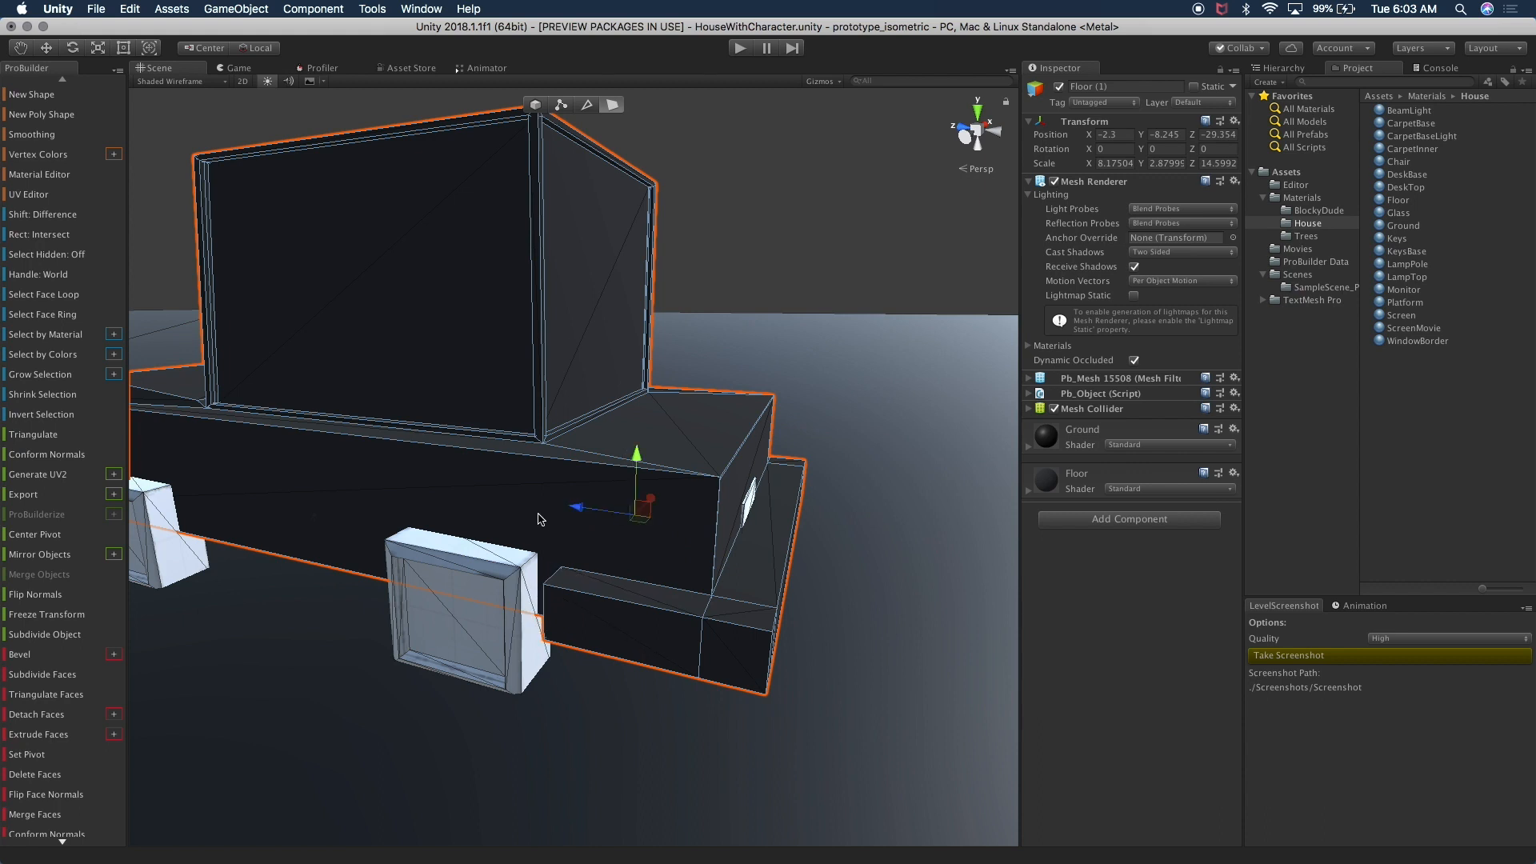
Shorten the rear bumper's side extensions so they end well behind the rear wheels
alt+drag(630, 510, 468, 478)
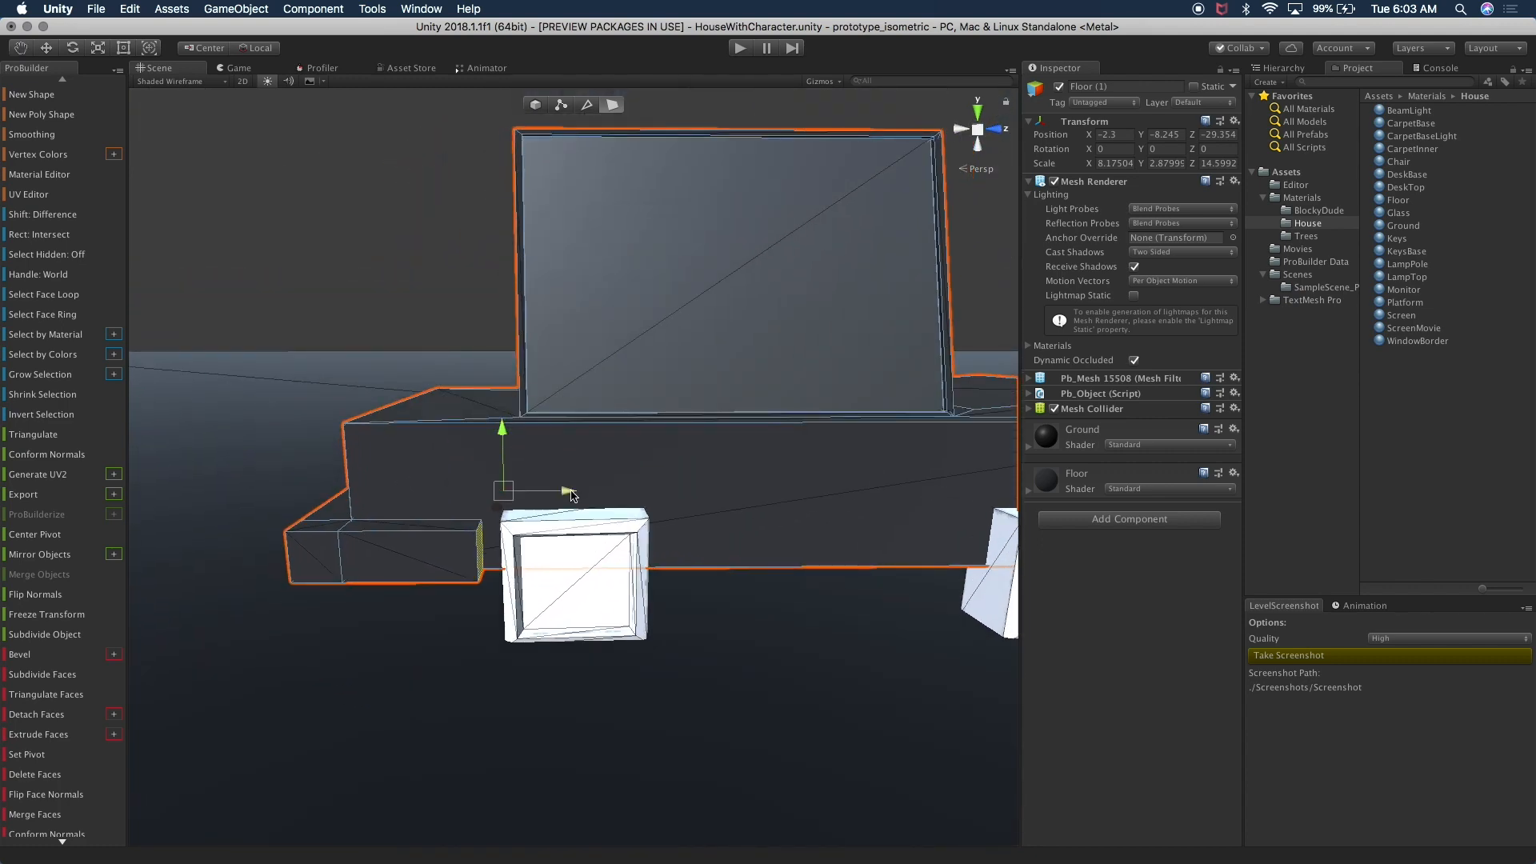
drag(566, 493, 582, 493)
drag(515, 429, 700, 575)
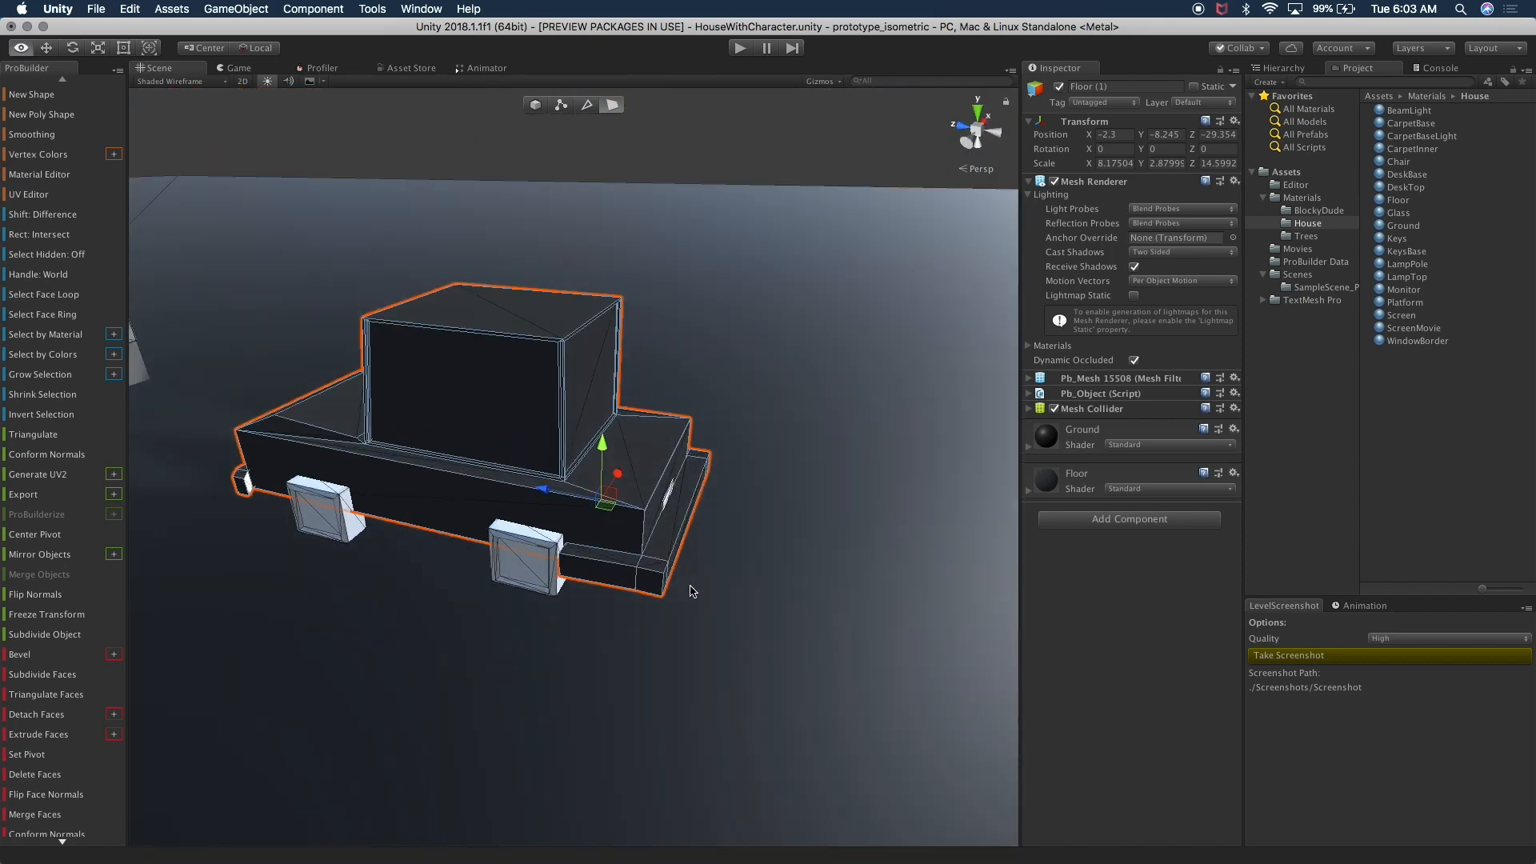
drag(549, 490, 582, 491)
click(660, 336)
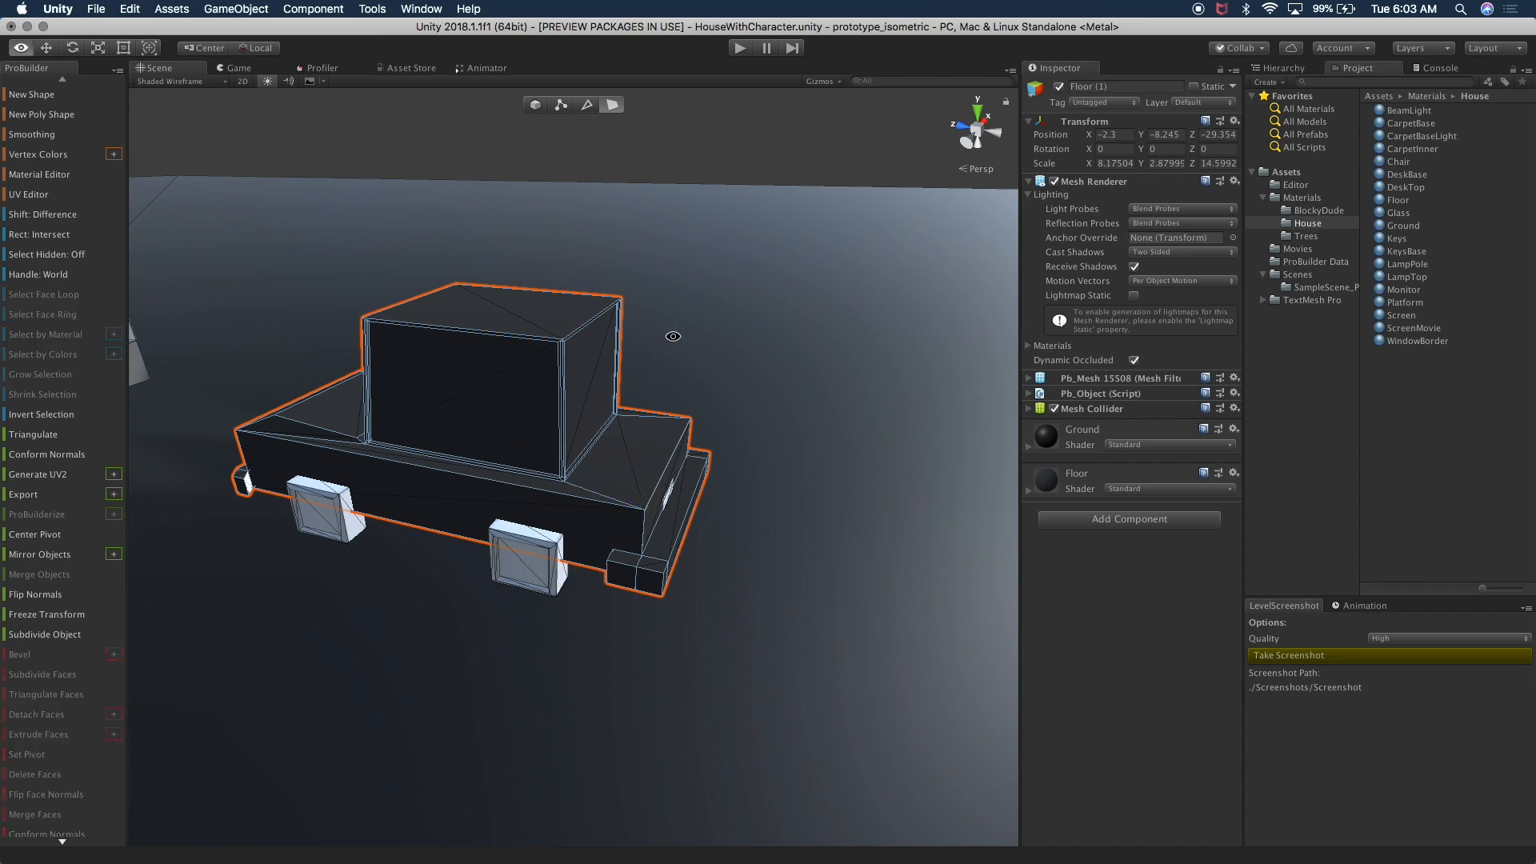
Raise the rear licence plate above the rear bumper to about Y -15.05
alt+drag(672, 336, 237, 357)
alt+drag(556, 361, 317, 365)
middle_drag(426, 371, 278, 372)
alt+drag(278, 372, 474, 370)
middle_drag(514, 359, 522, 445)
alt+drag(522, 445, 634, 411)
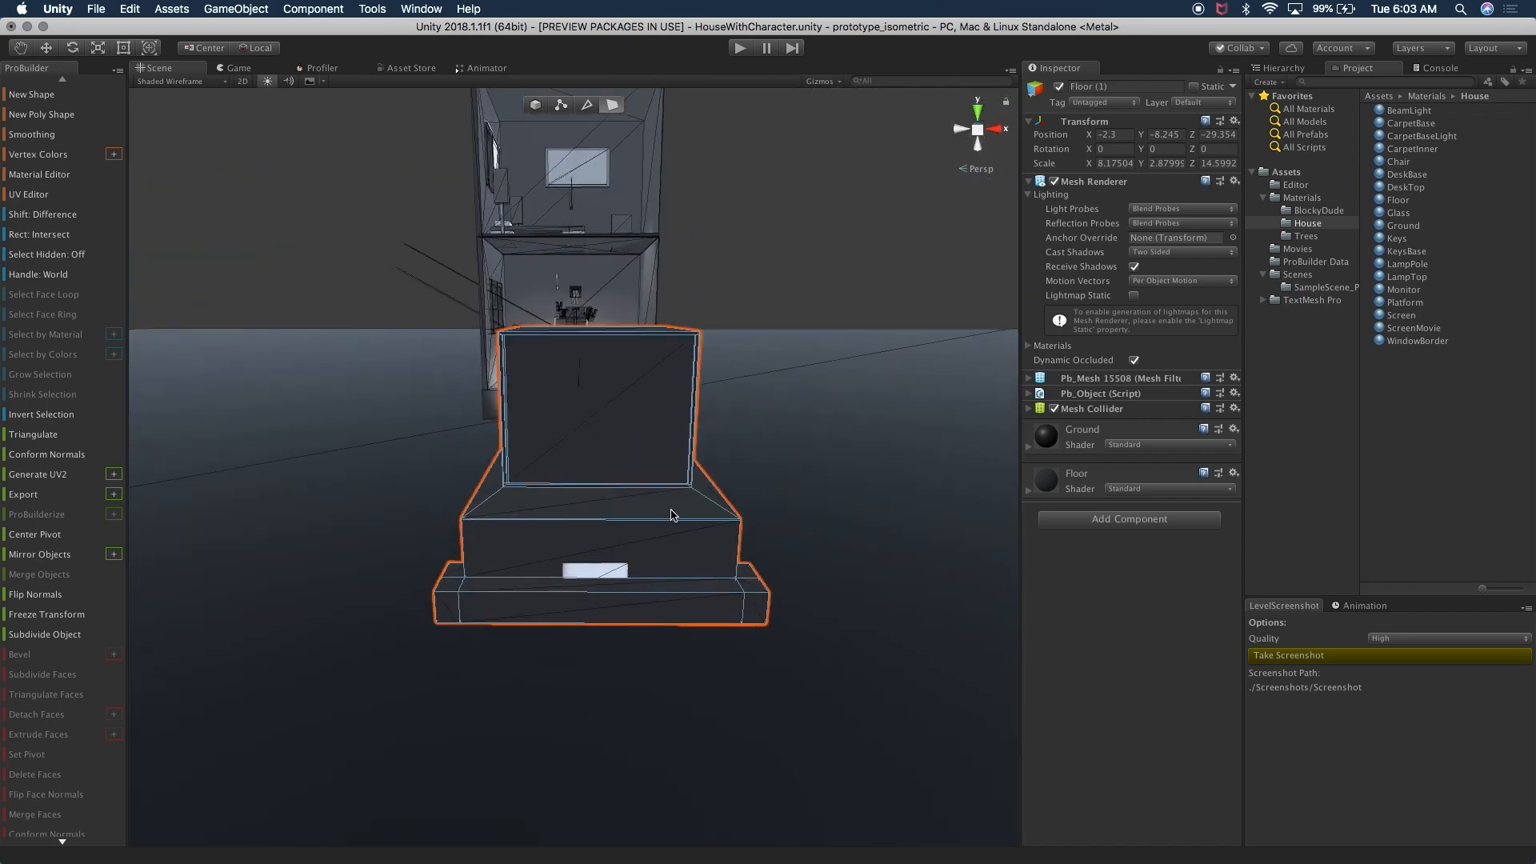
scroll(634, 411, up, 3)
click(610, 588)
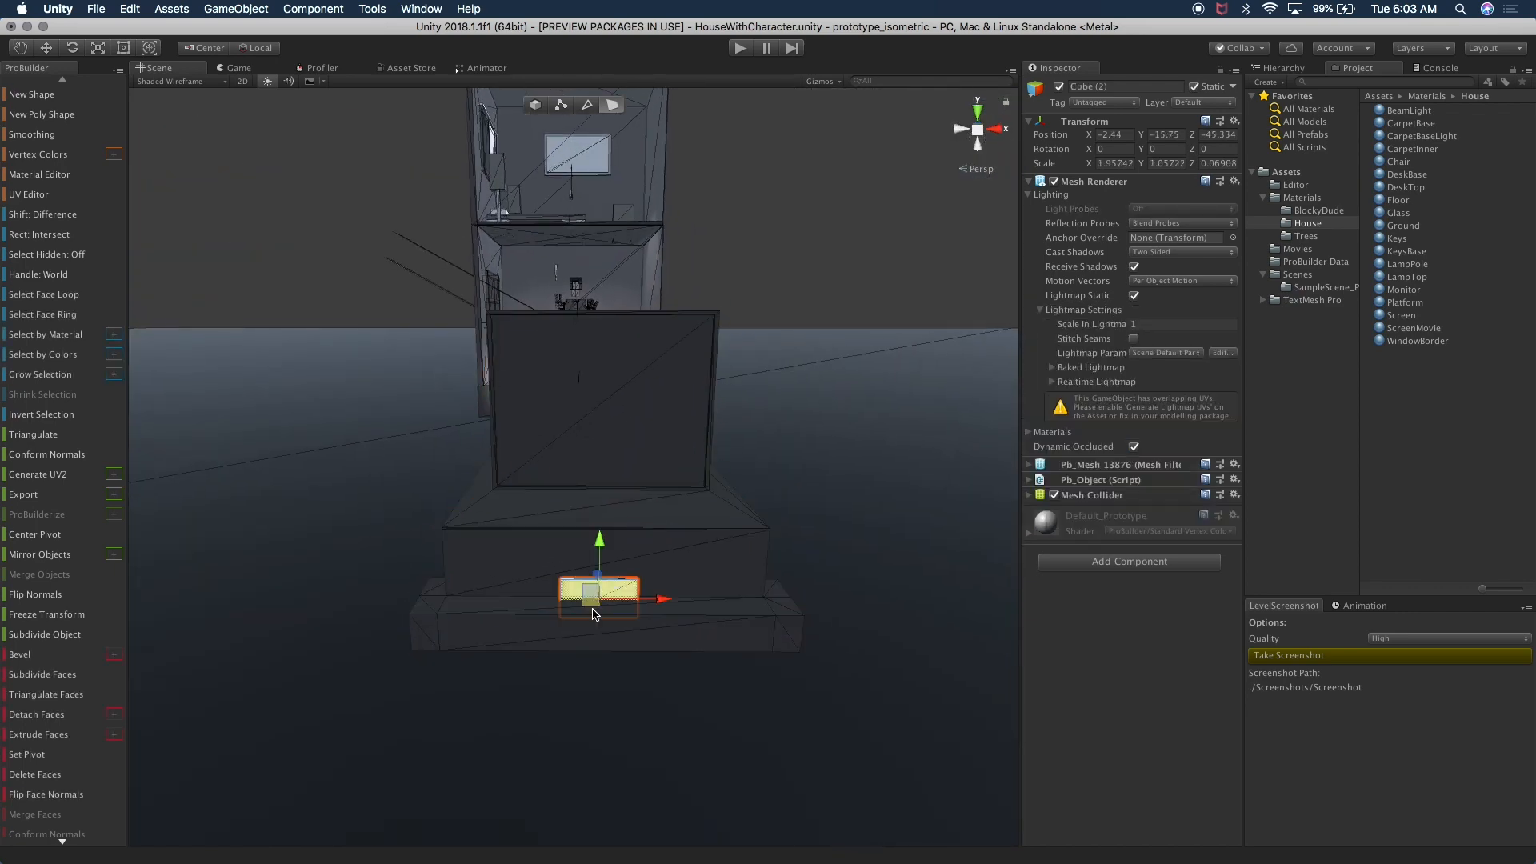
alt+drag(593, 615, 726, 561)
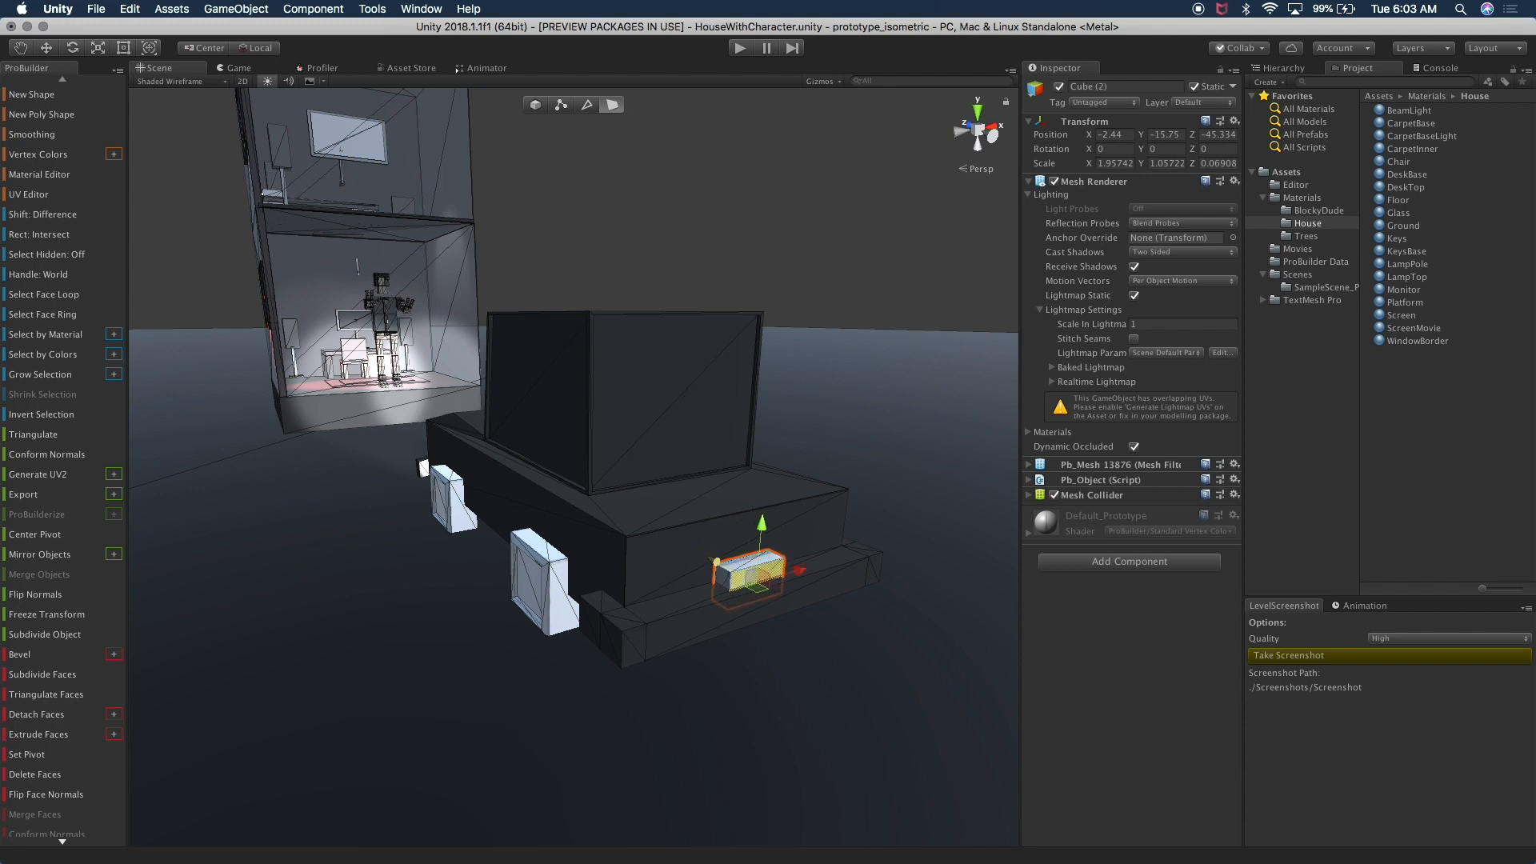
click(537, 106)
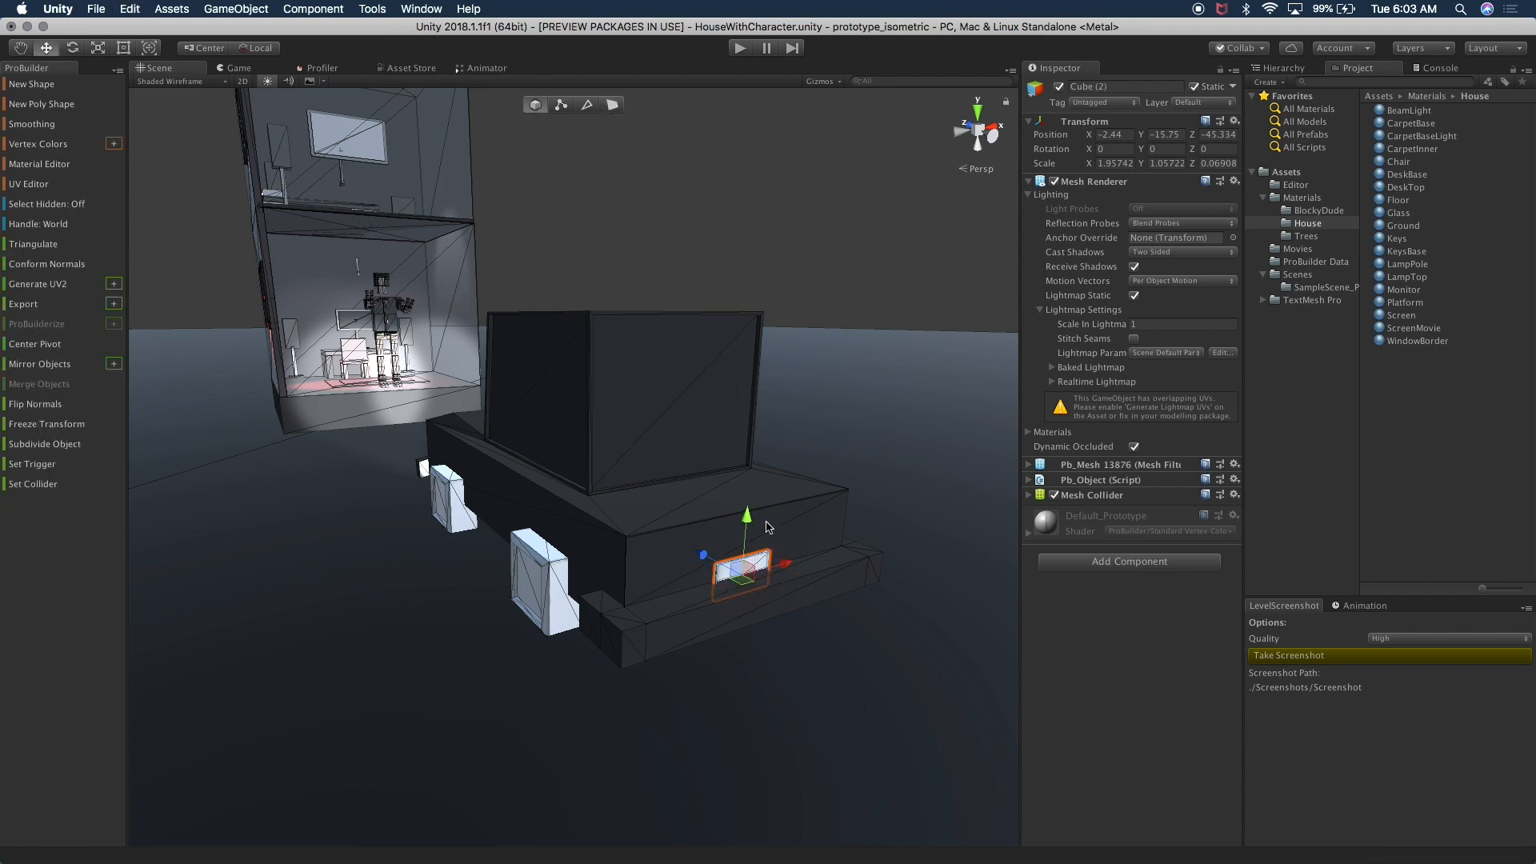
drag(754, 504, 788, 542)
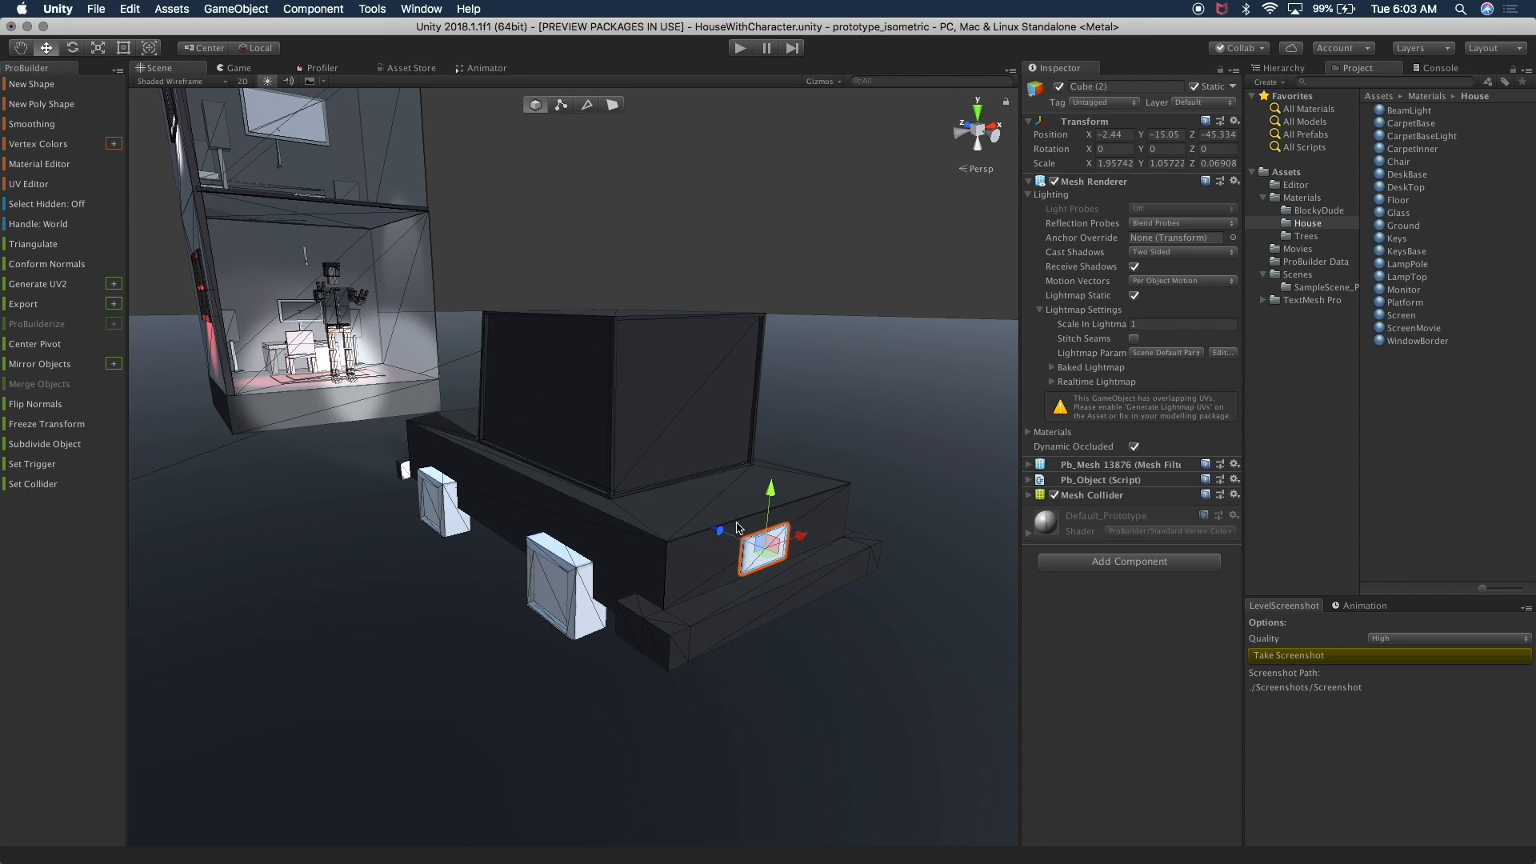
Inspect the whole car from the front and side, and view it beside the house in the game camera
click(823, 399)
alt+drag(824, 335, 535, 433)
scroll(535, 432, down, 10)
scroll(560, 464, up, 3)
alt+drag(589, 486, 728, 308)
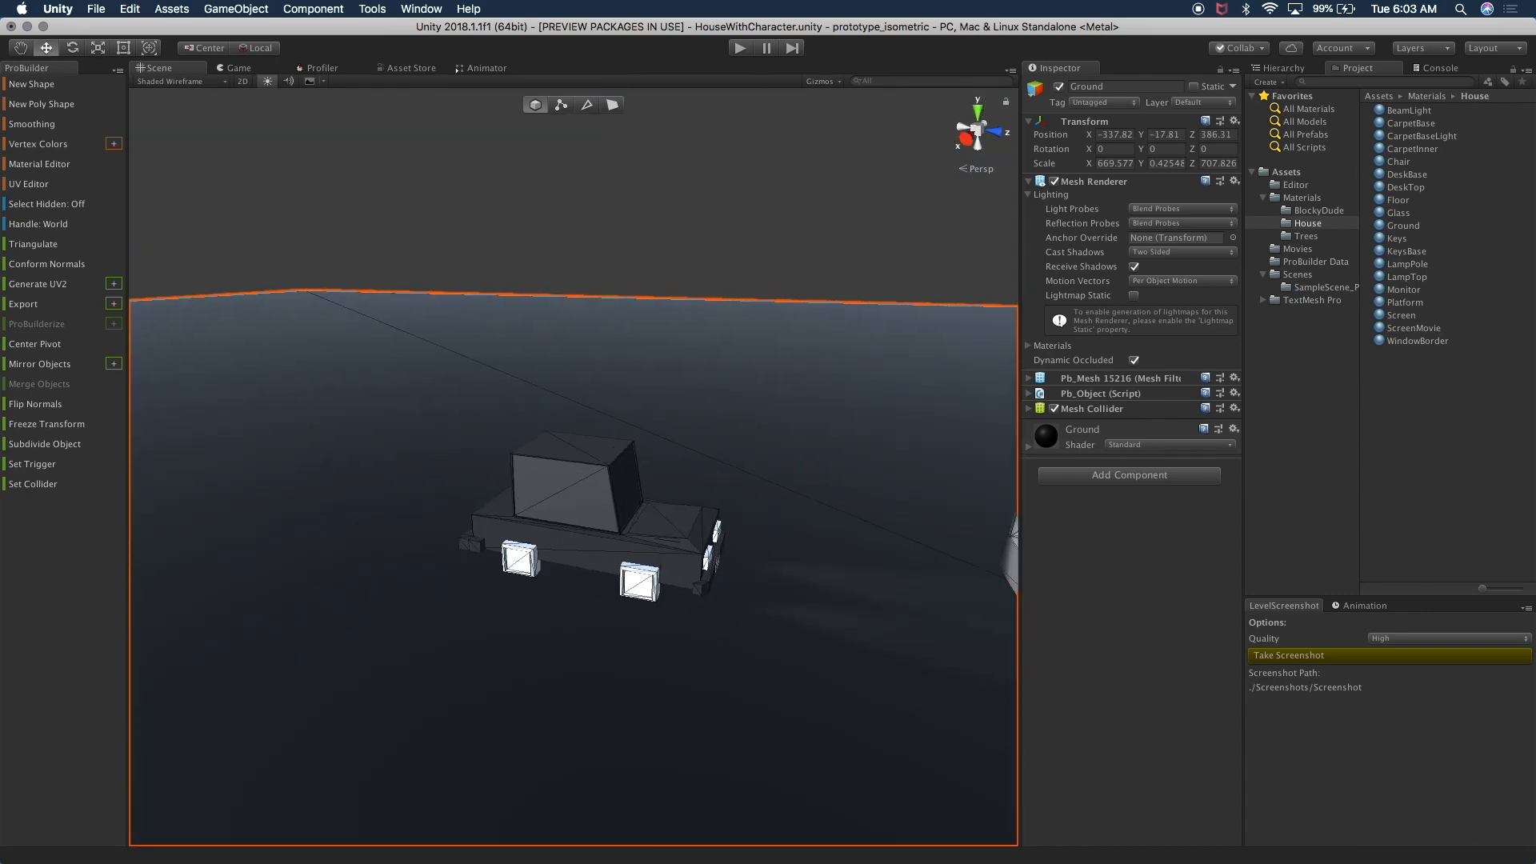
click(237, 68)
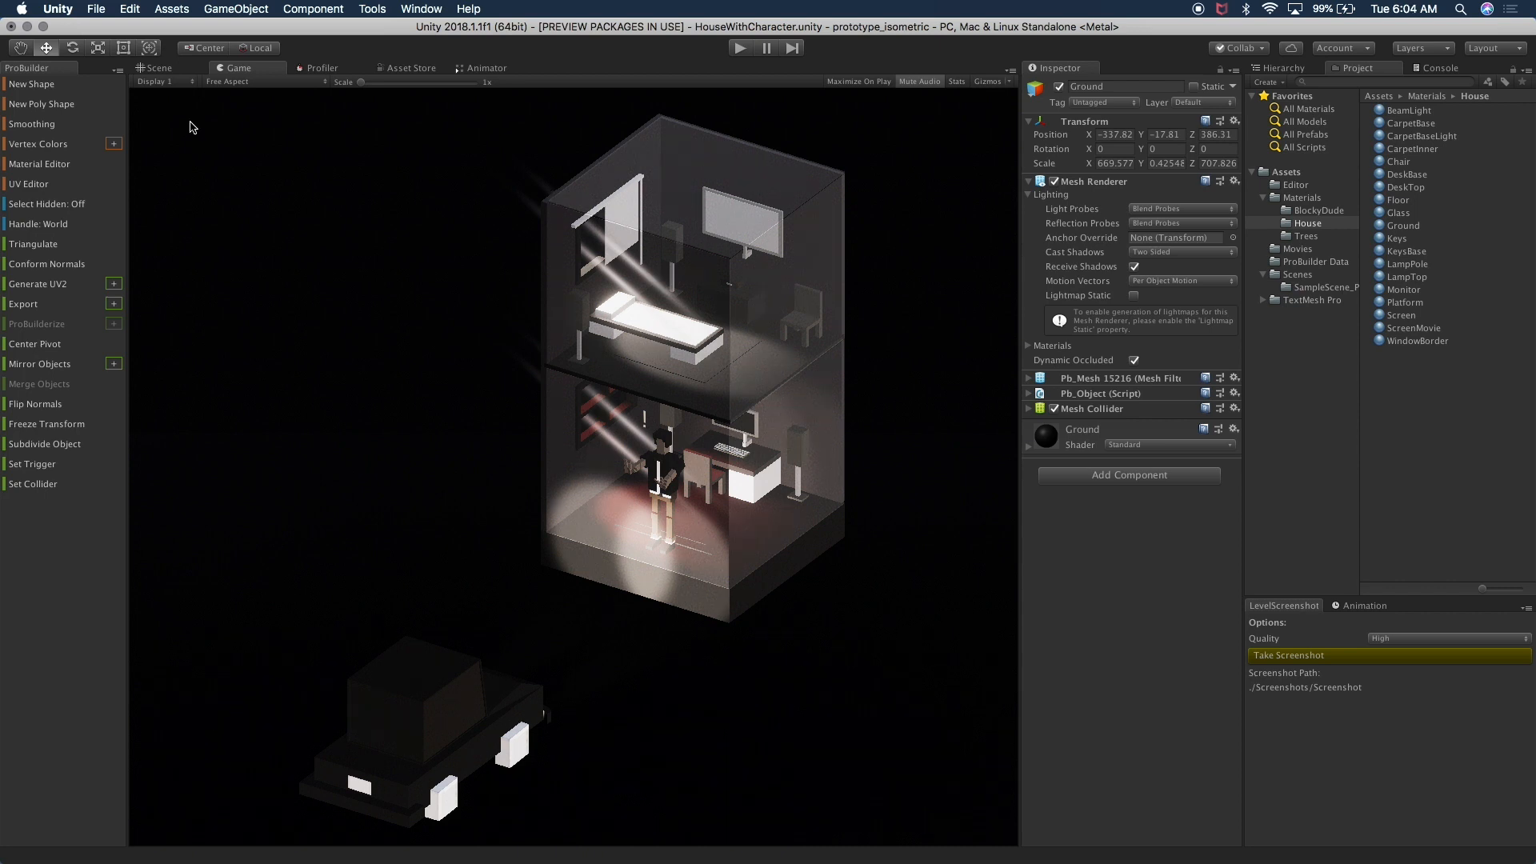
Duplicate a headlight as a side-mirror block and place it beside the cabin at about X 4.4, Y -12.56, Z -32.04
click(186, 69)
alt+drag(640, 464, 655, 526)
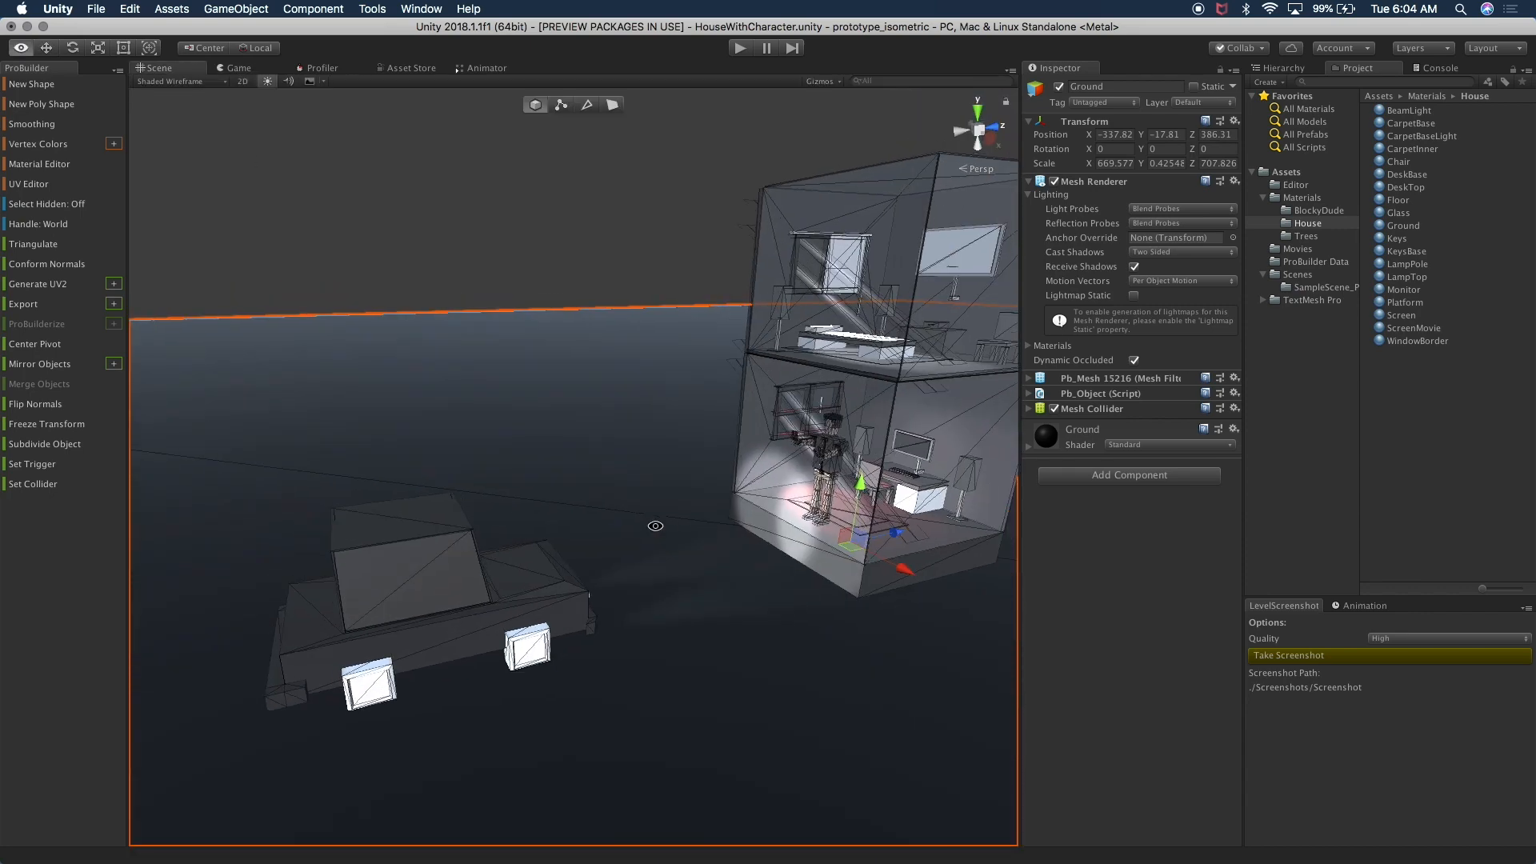
middle_drag(629, 502, 715, 446)
scroll(664, 508, up, 8)
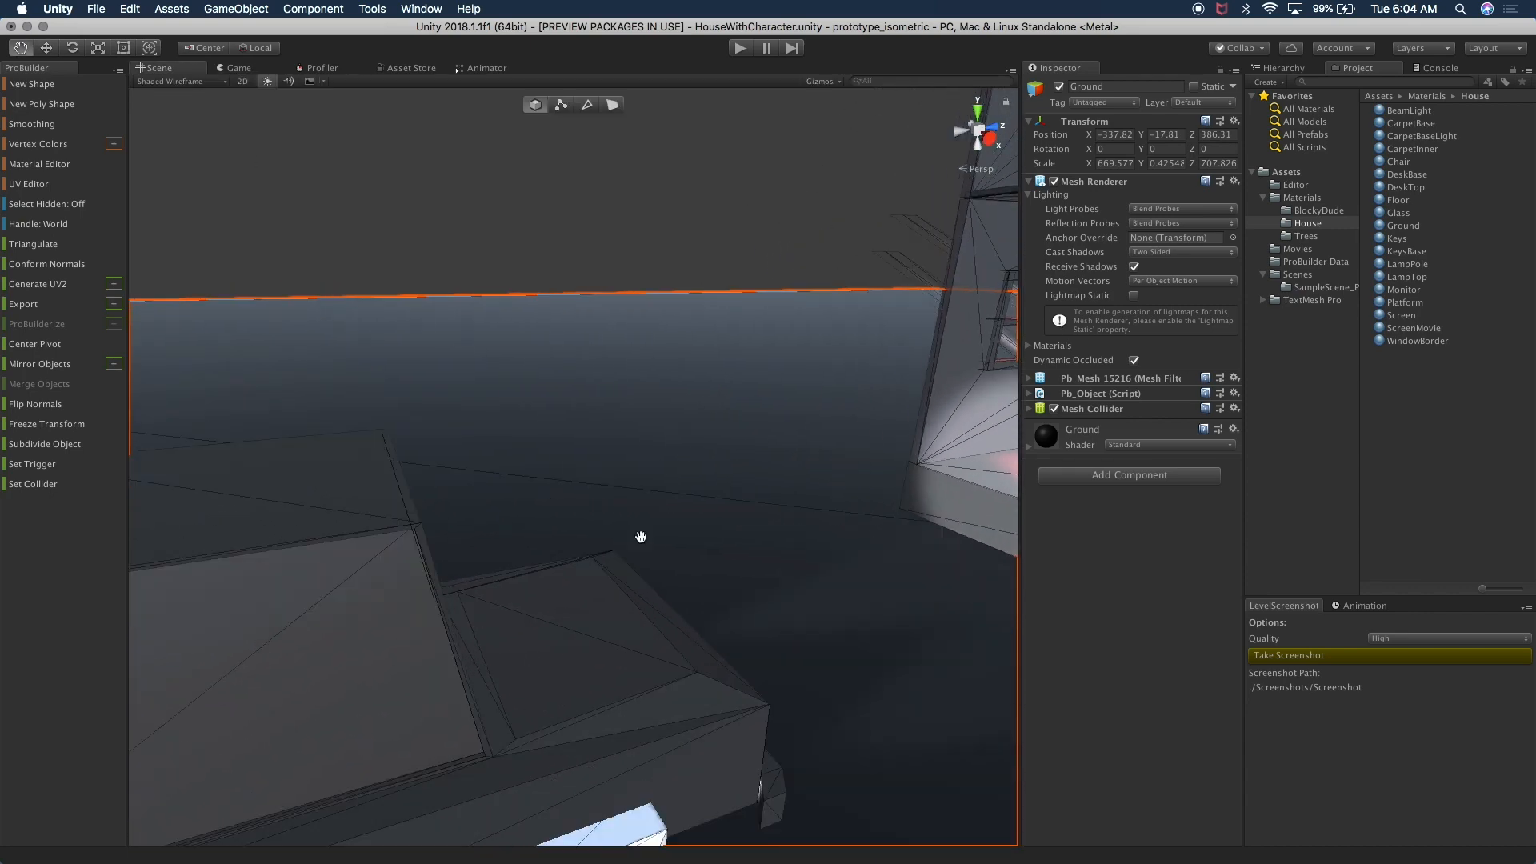
middle_drag(639, 536, 681, 465)
alt+drag(721, 561, 589, 707)
click(508, 591)
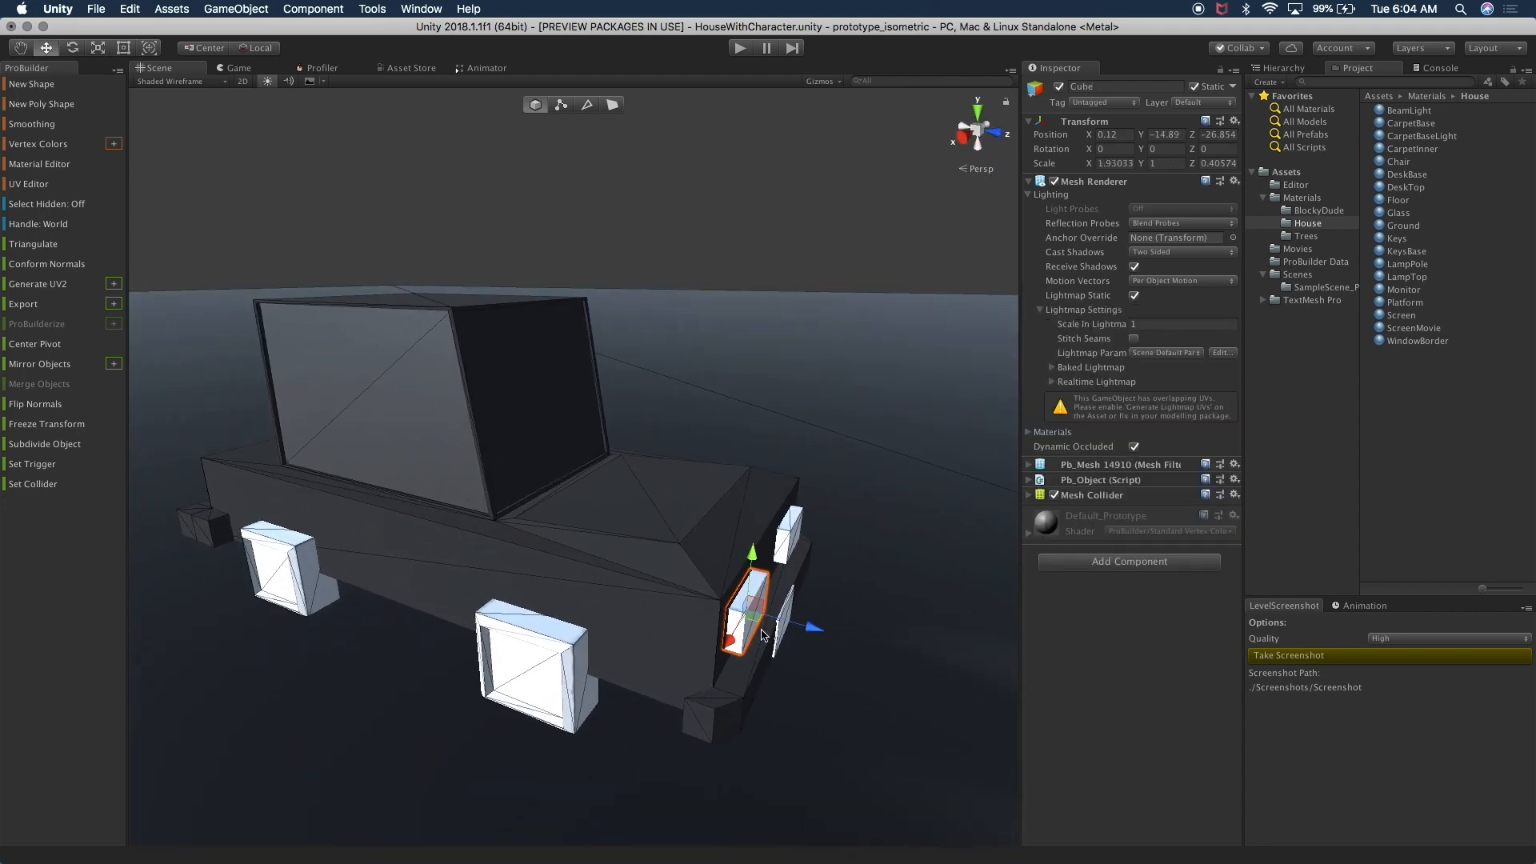
key(super+d)
drag(761, 636, 393, 672)
drag(431, 589, 424, 472)
key(f)
alt+drag(560, 504, 626, 517)
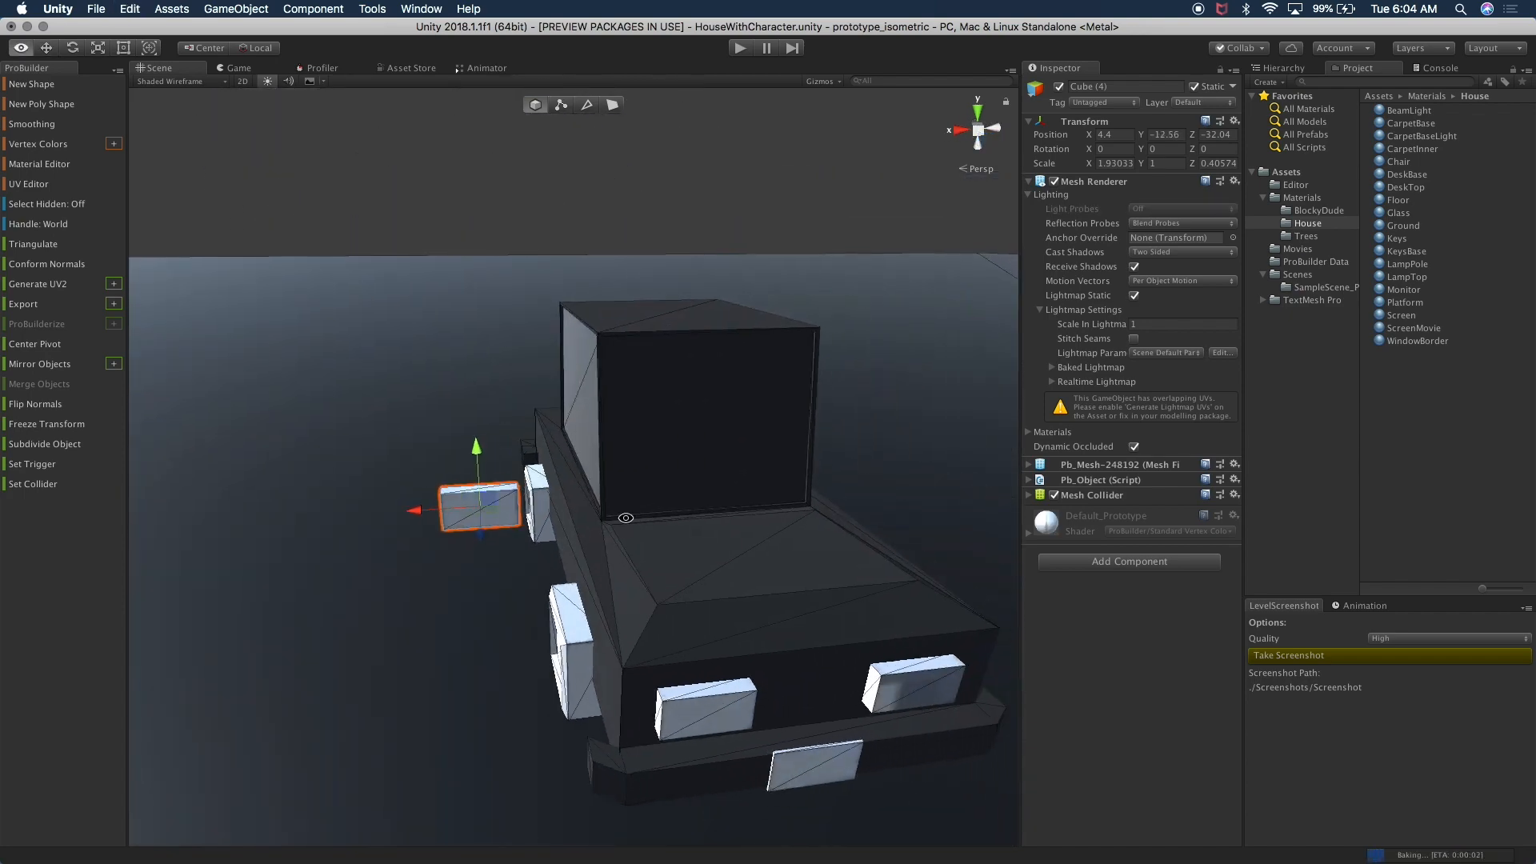
Move the mirror block next to the cabin's front lower corner, to about X 2.51, Y -13.18, Z -33.88
drag(416, 511, 492, 507)
alt+drag(524, 511, 735, 590)
drag(615, 531, 550, 529)
alt+drag(551, 529, 394, 460)
alt+drag(558, 468, 751, 546)
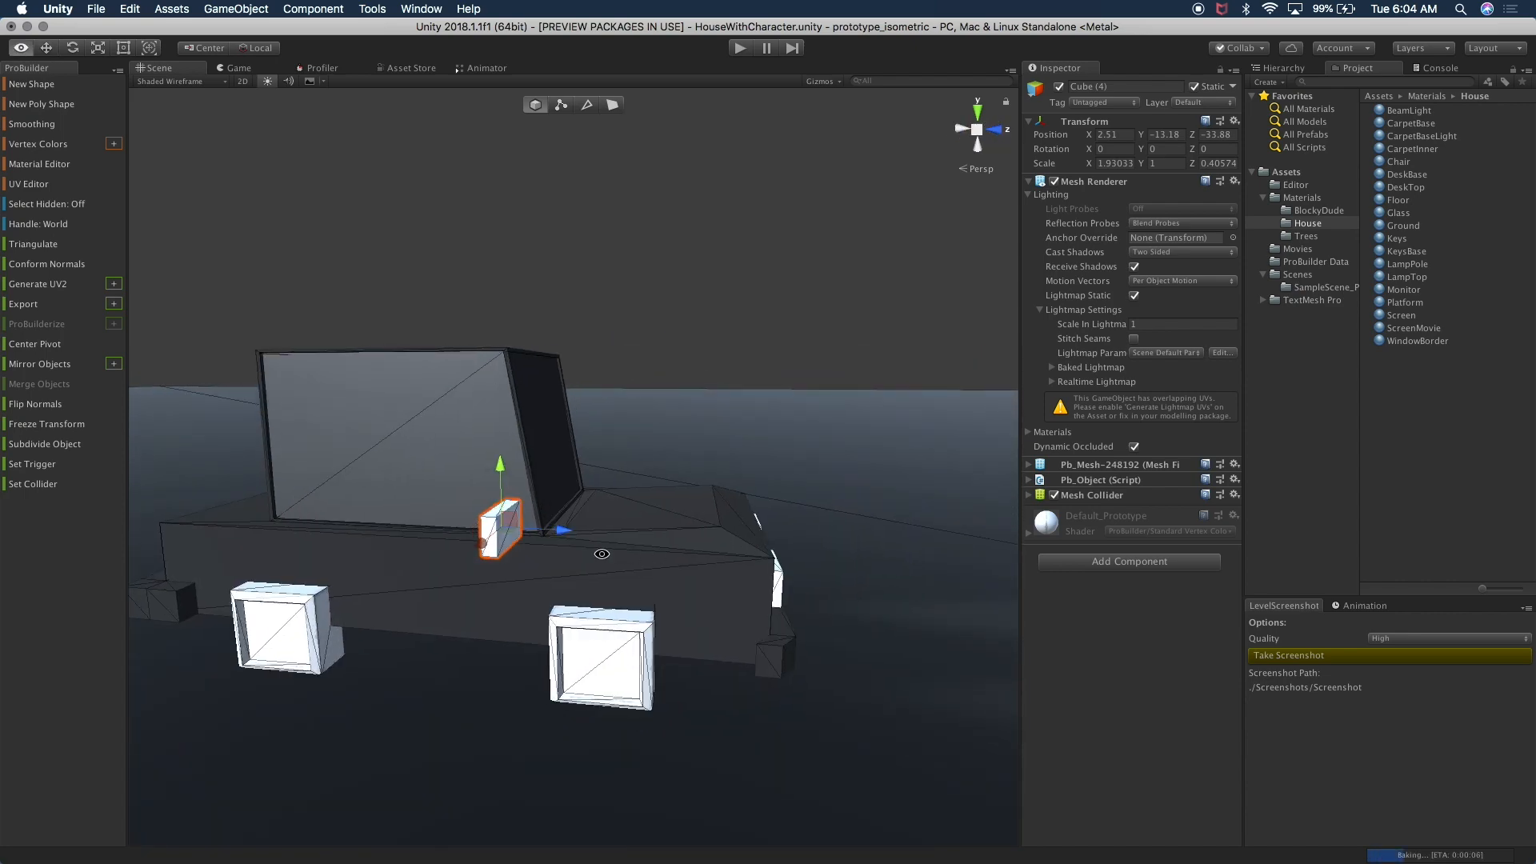
Align the mirror block with the sloping windshield, tilting it about -10.4° on X and placing it near Y -13.32, Z -33.22
alt+drag(603, 554, 603, 480)
click(958, 131)
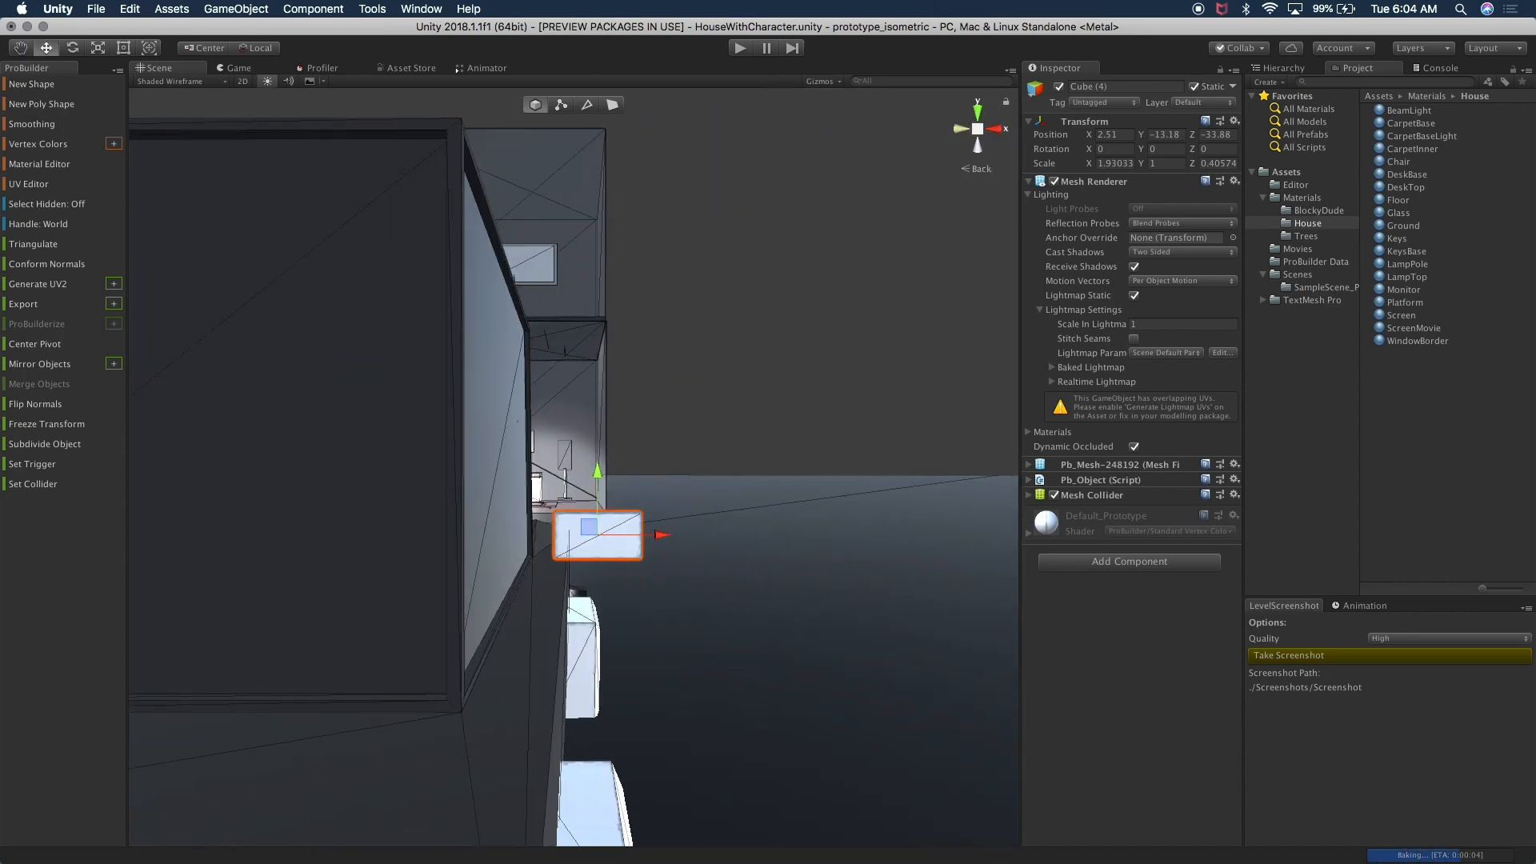
click(995, 130)
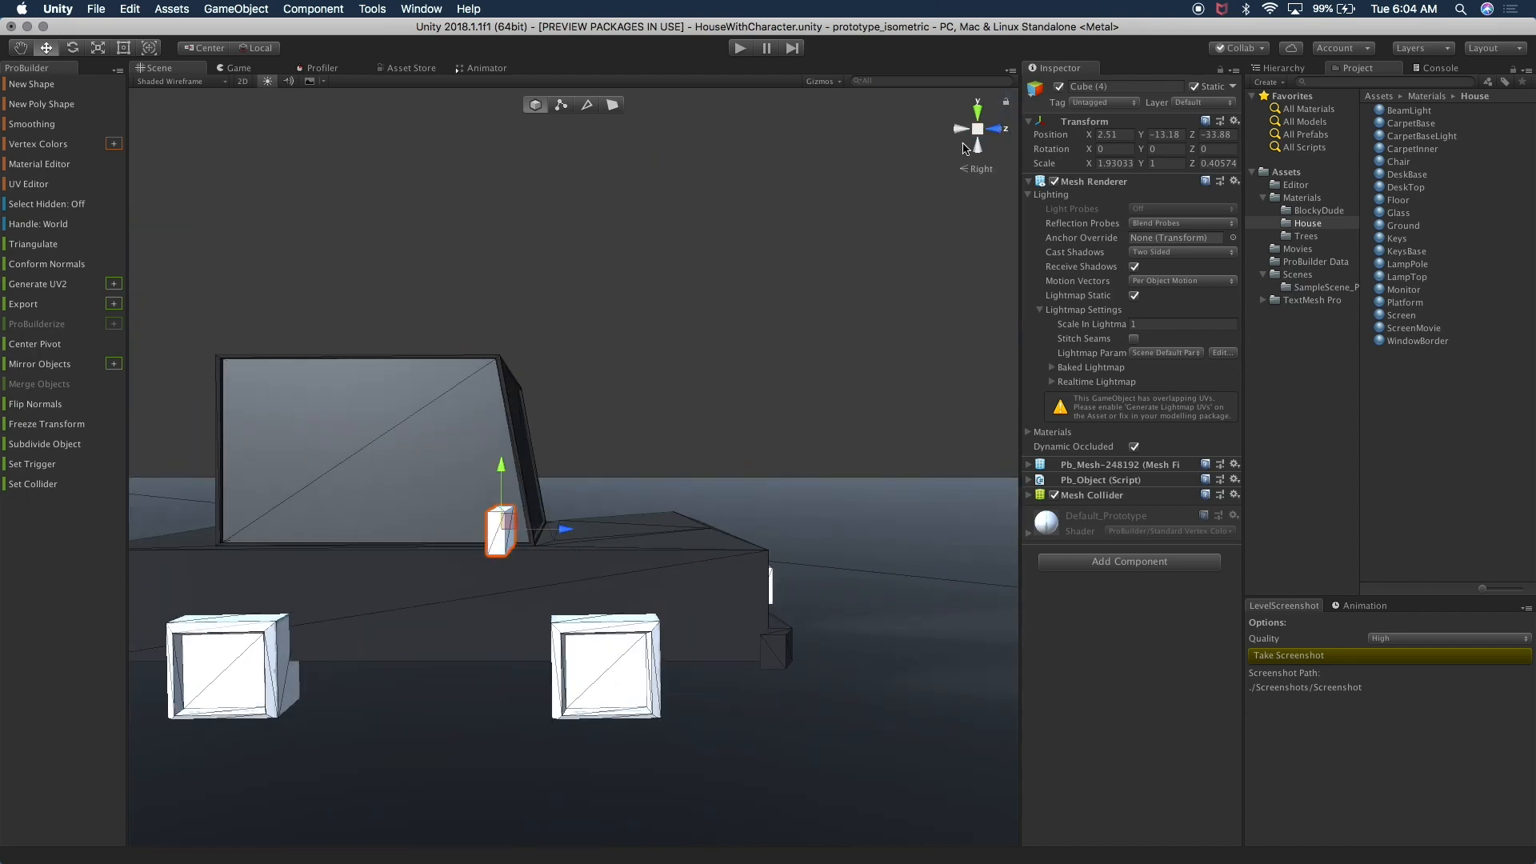
click(977, 129)
middle_drag(597, 357, 671, 330)
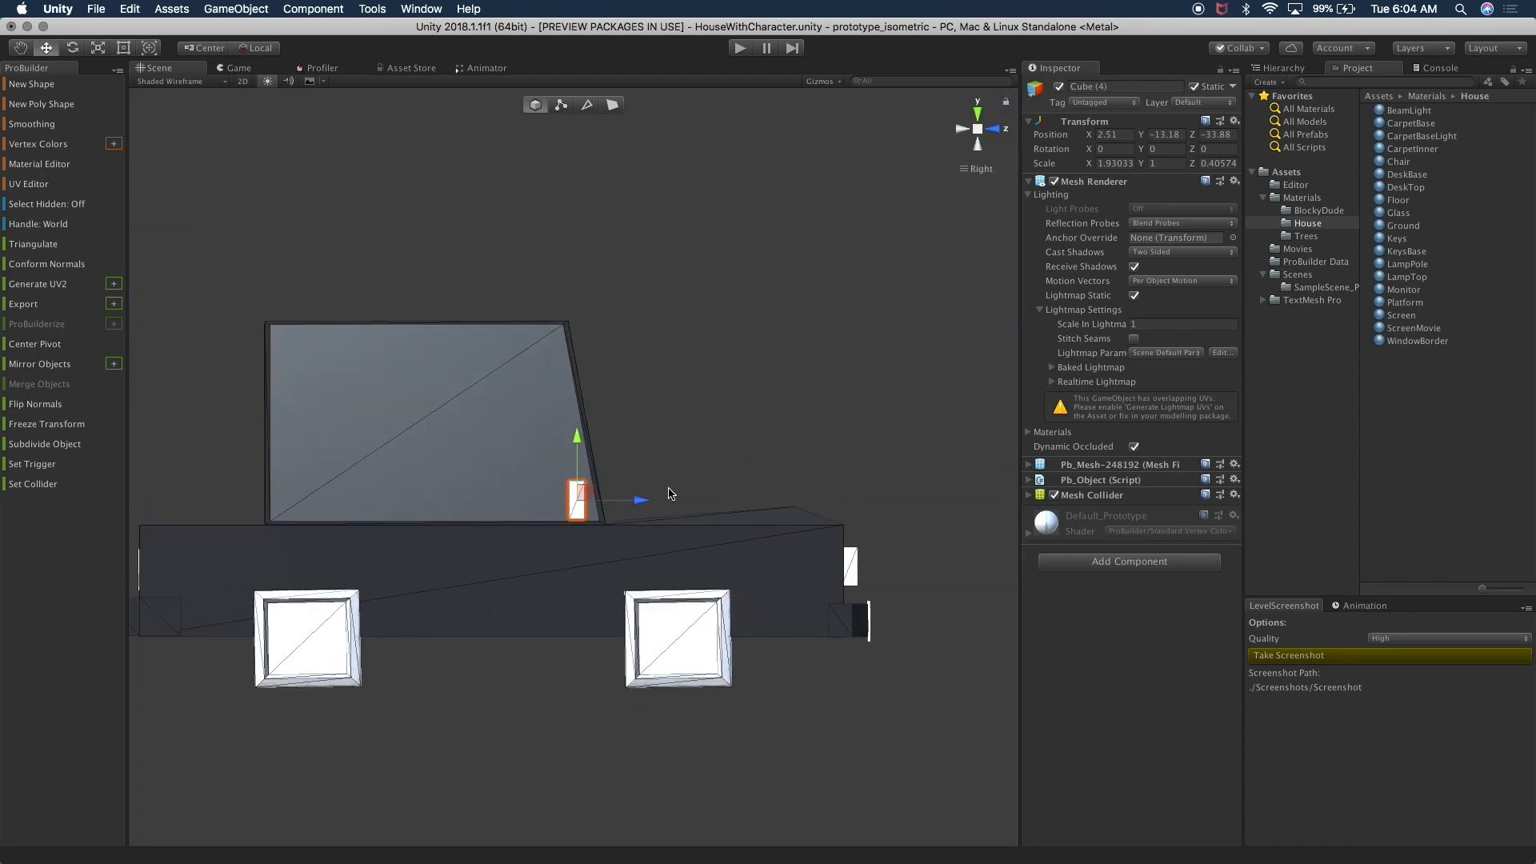
scroll(669, 494, up, 5)
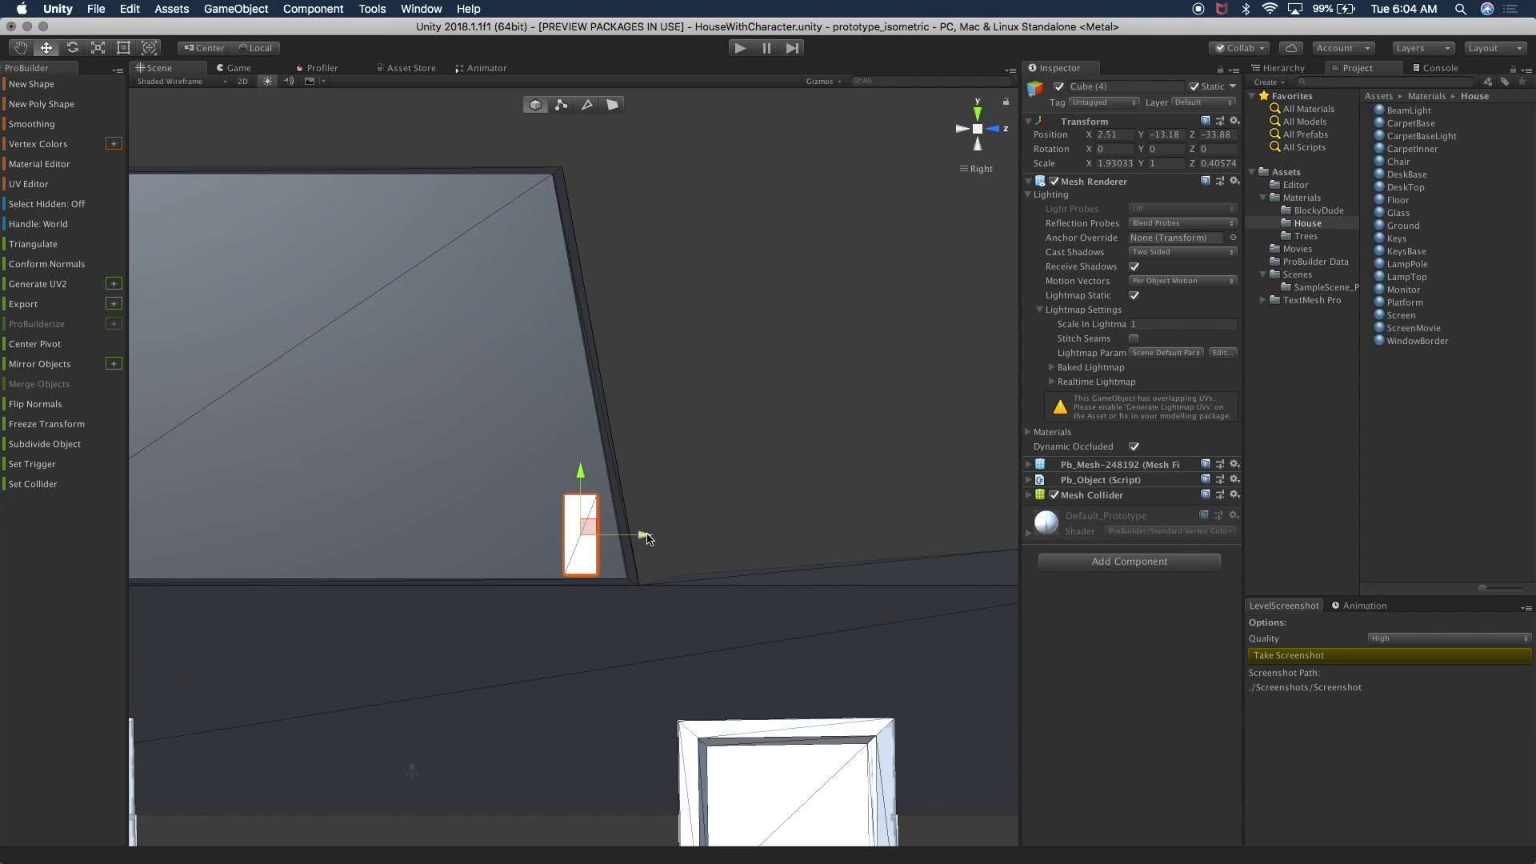
drag(648, 538, 691, 538)
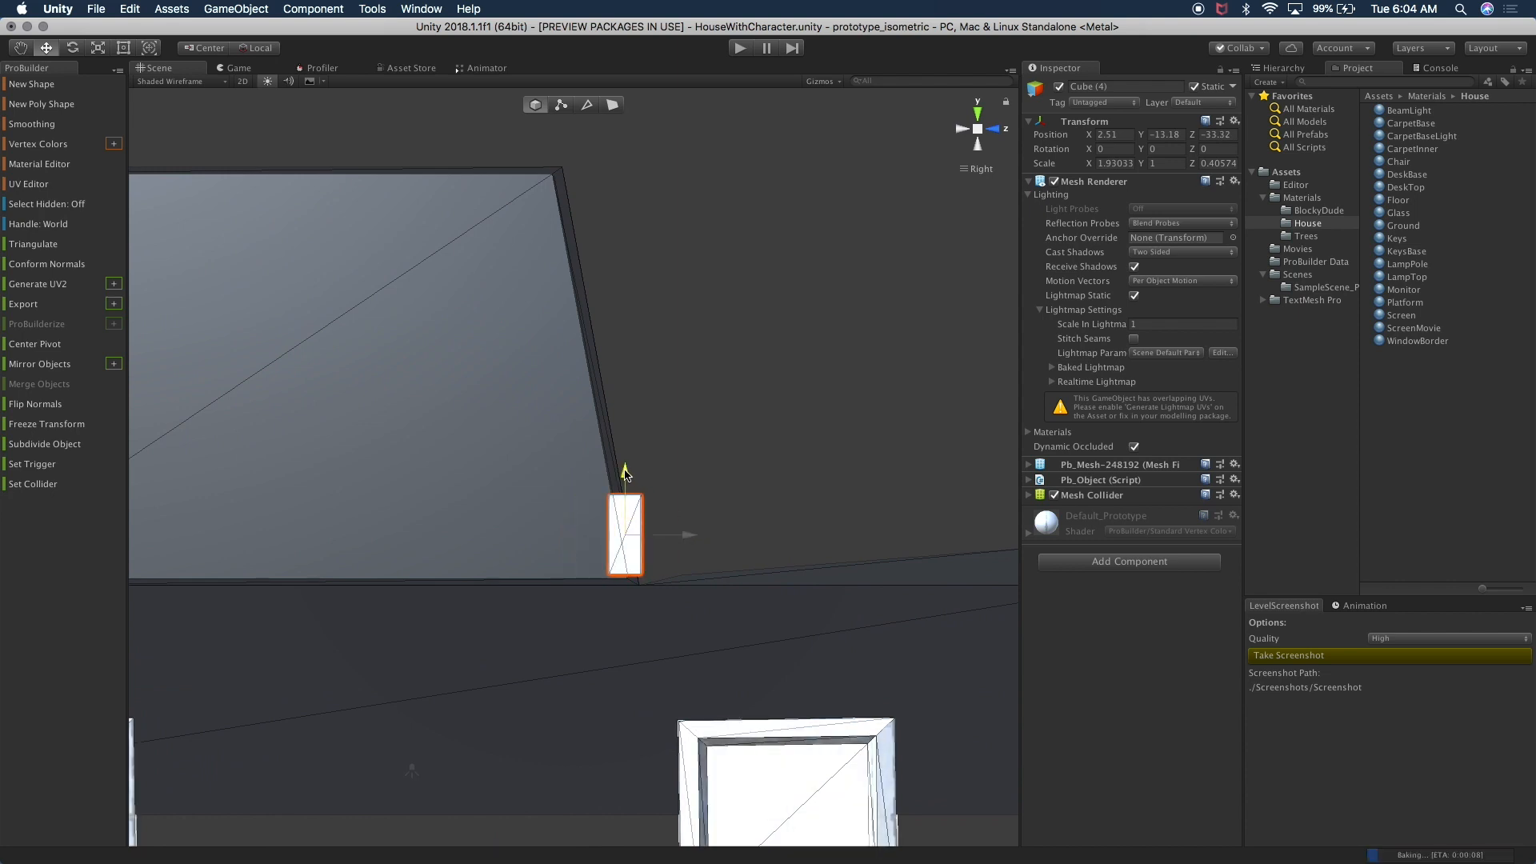
mouse_move(626, 489)
mouse_down()
mouse_move(565, 515)
mouse_move(614, 485)
mouse_up()
key(e)
key(w)
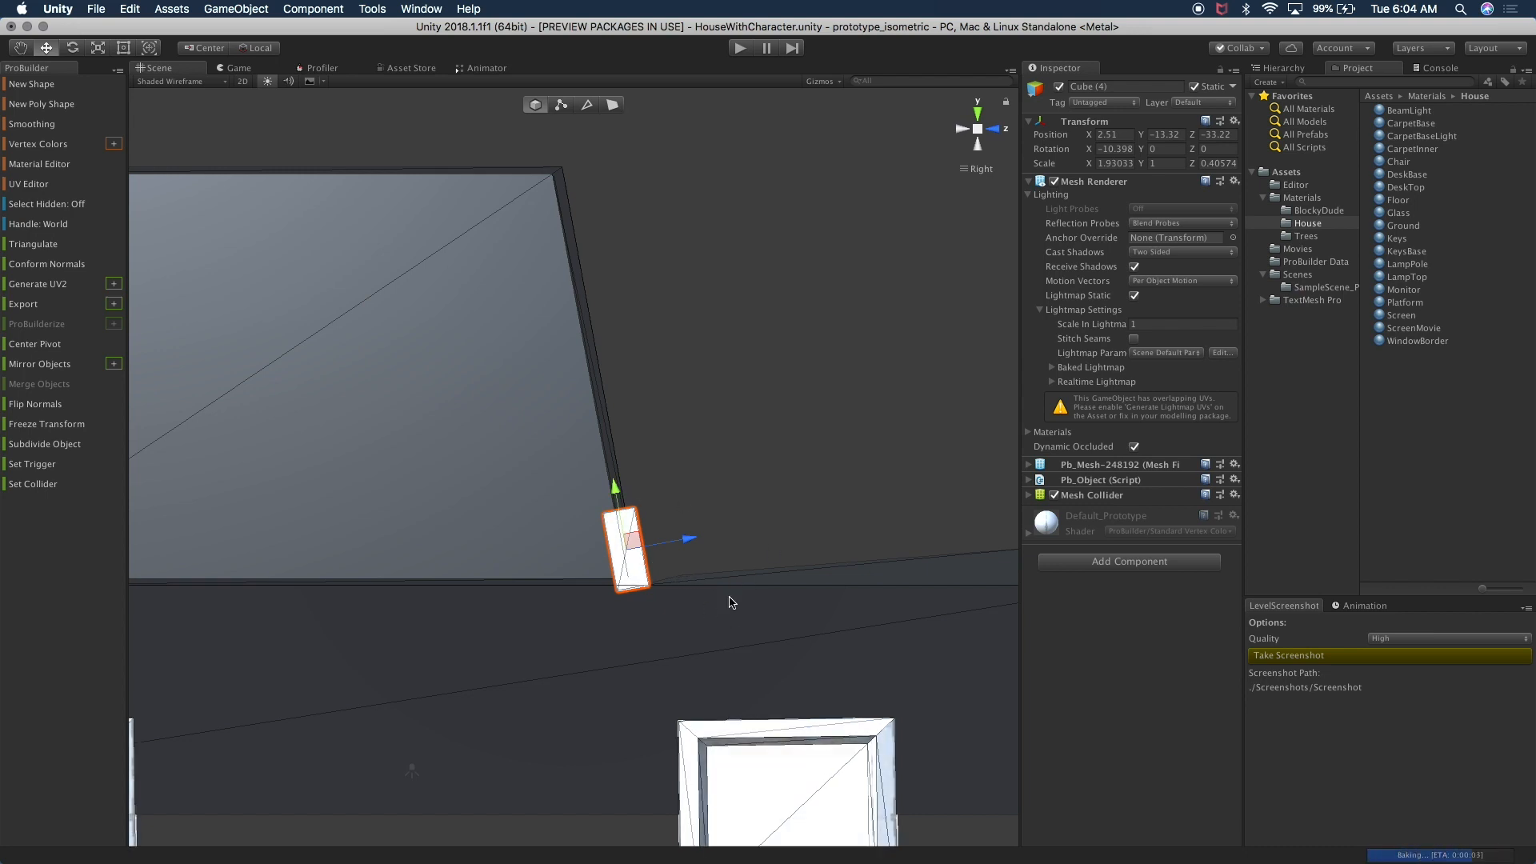
Raise the tilted mirror block slightly along the windshield slope to about Y -13.118, Z -33.257
scroll(730, 601, down, 3)
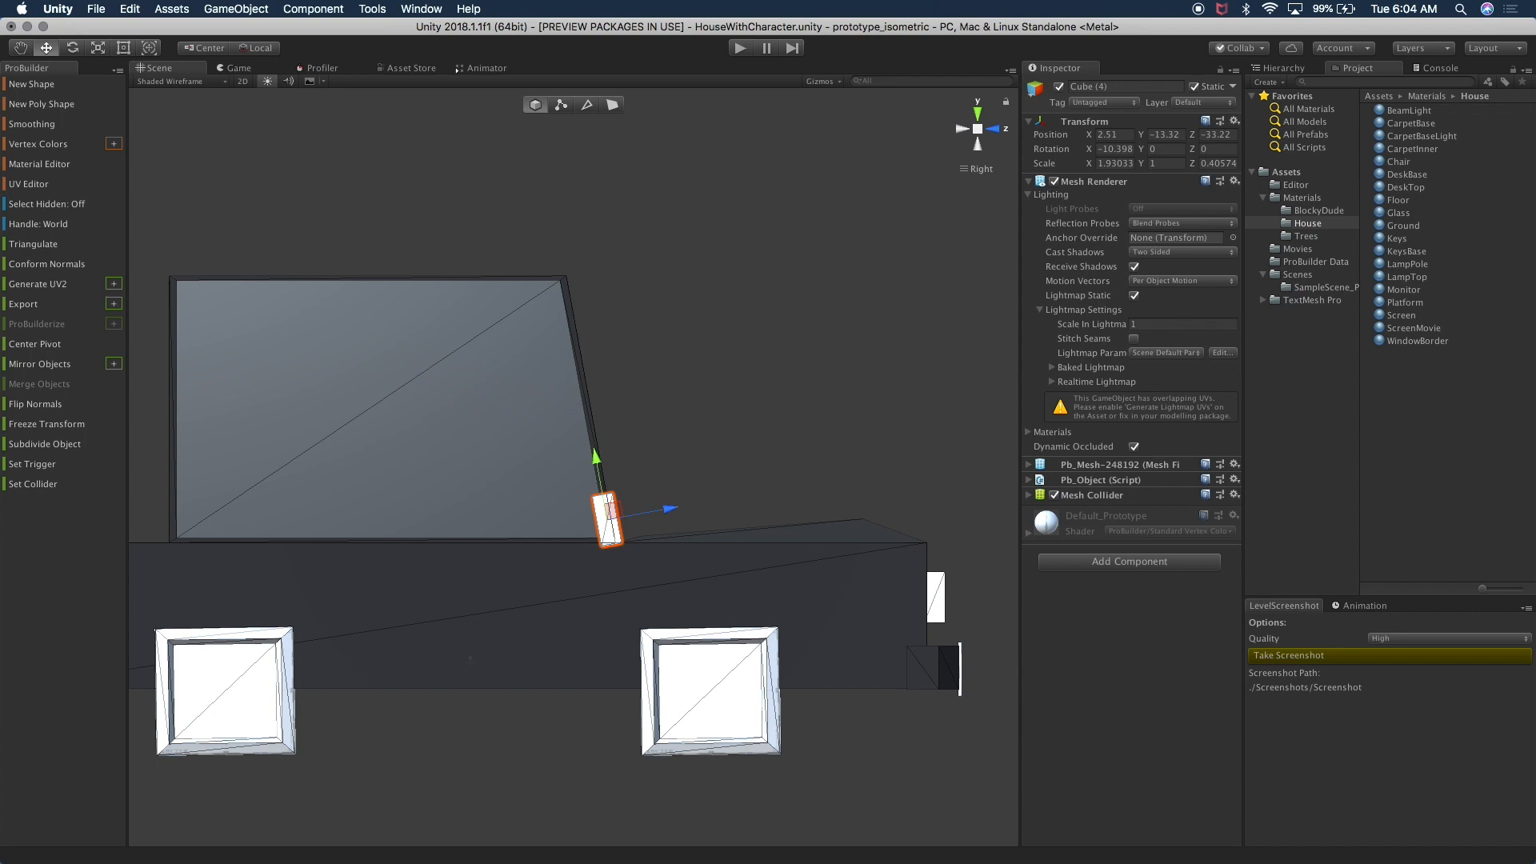
middle_drag(498, 614, 535, 612)
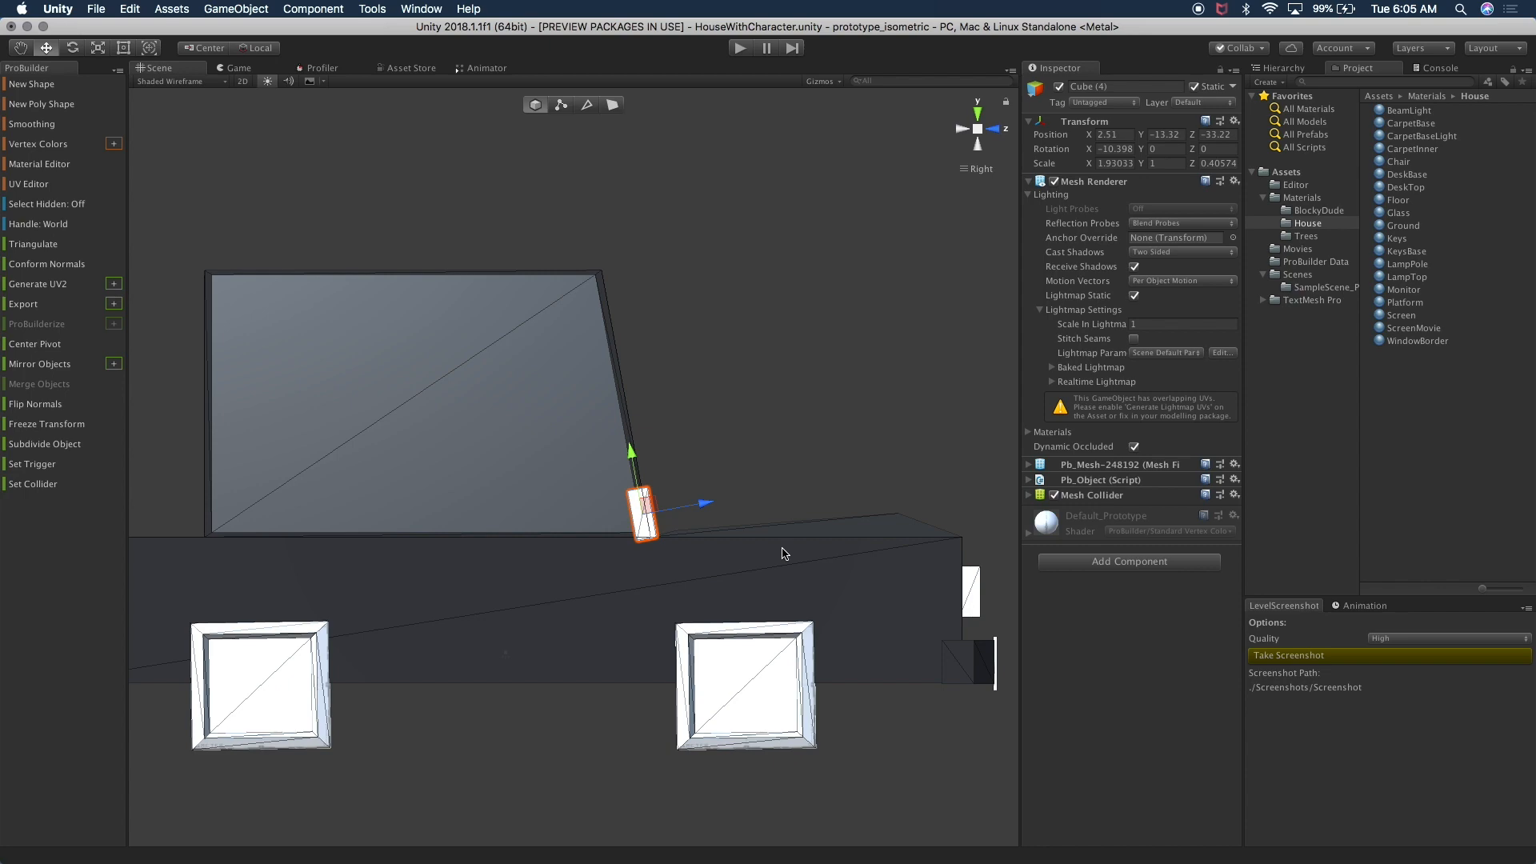
alt+drag(752, 397, 504, 488)
alt+drag(640, 472, 487, 407)
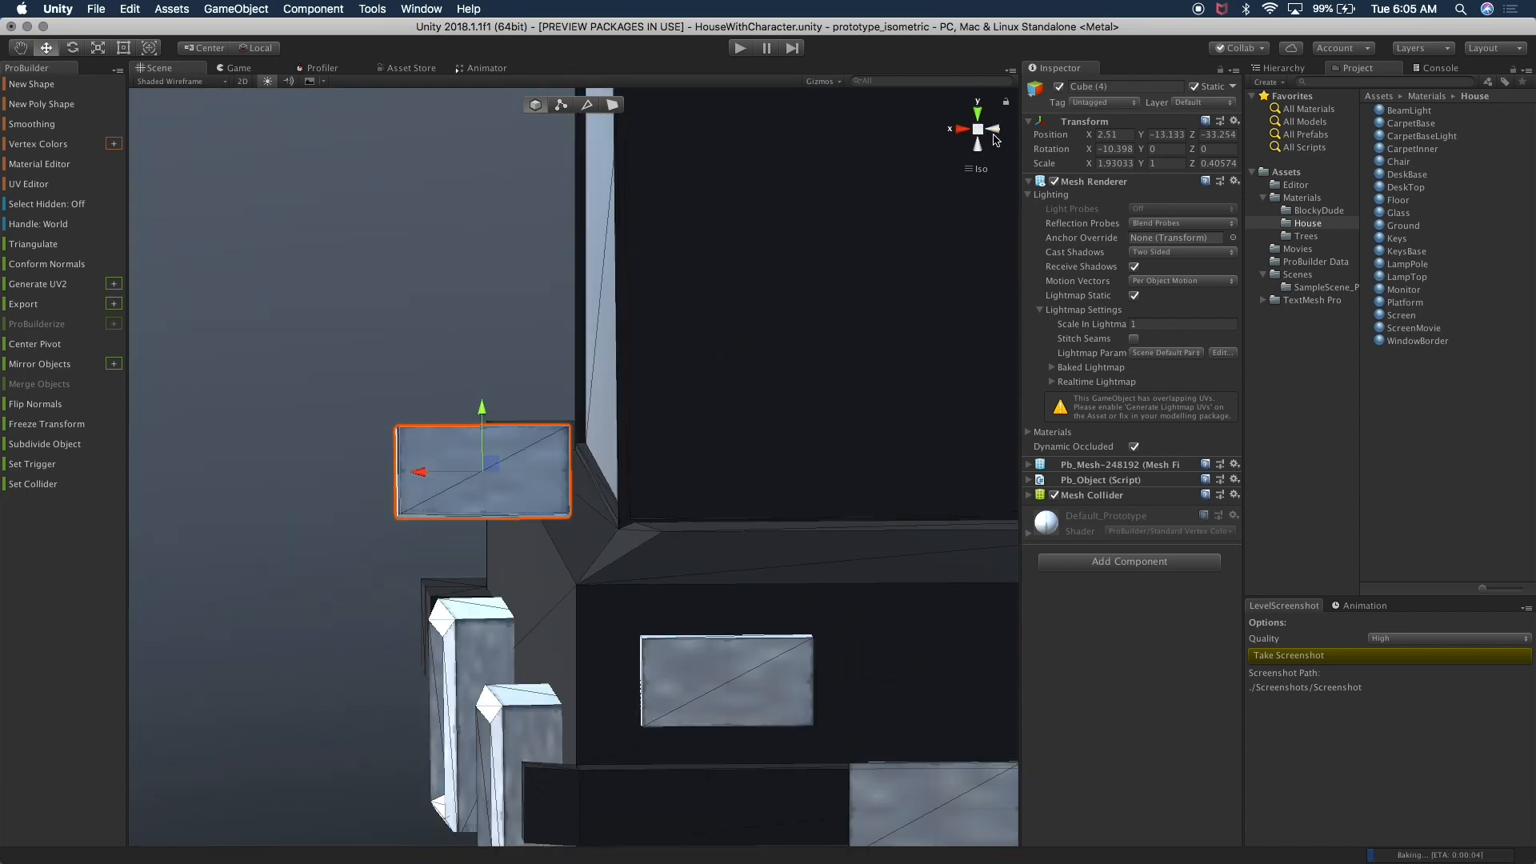
click(960, 130)
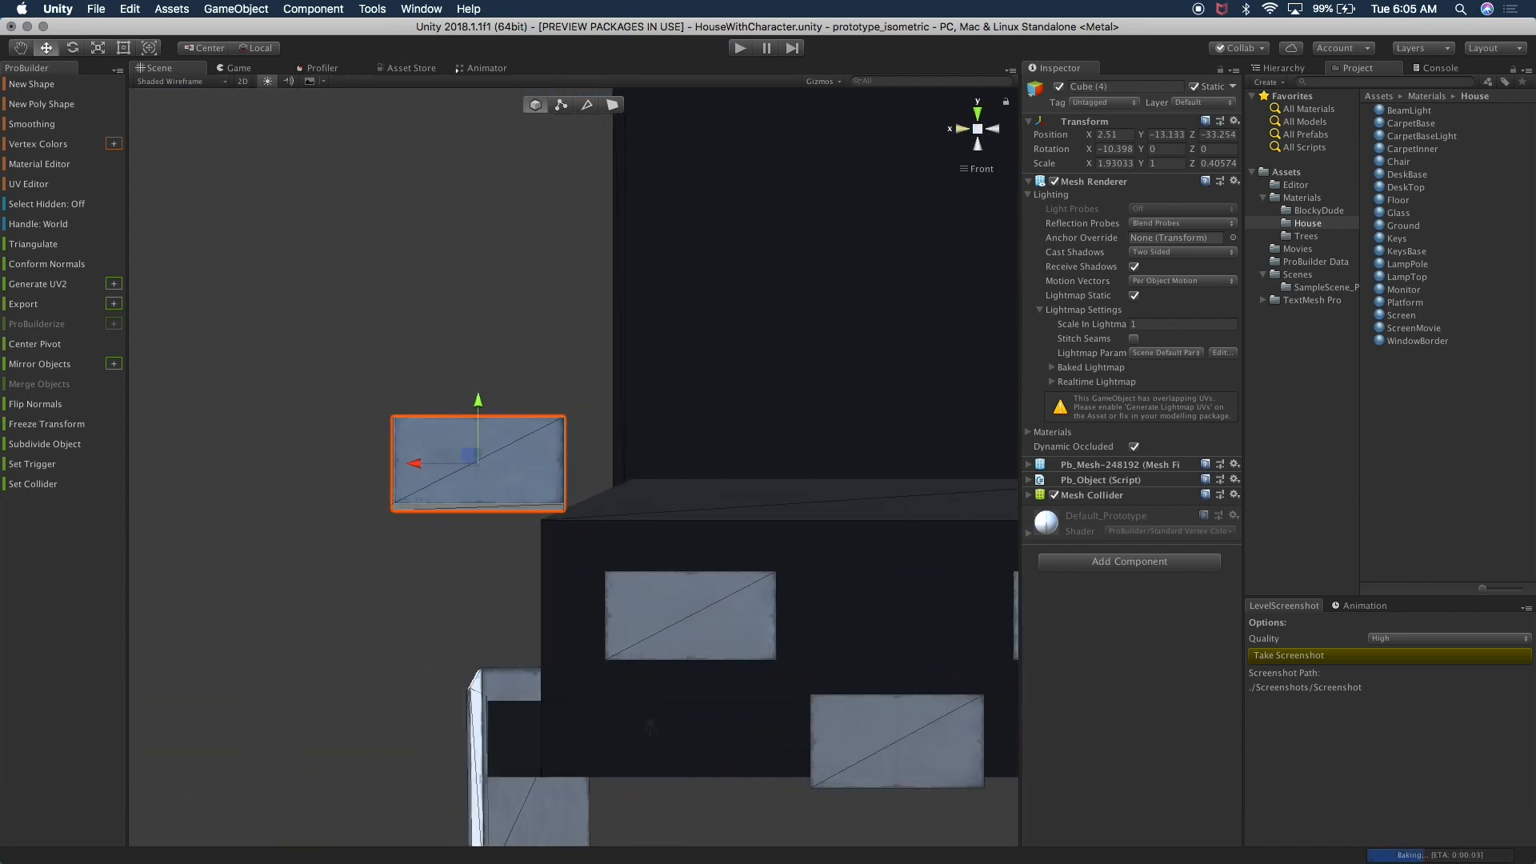
click(977, 130)
alt+drag(612, 292, 711, 337)
drag(497, 414, 497, 412)
alt+drag(612, 409, 497, 400)
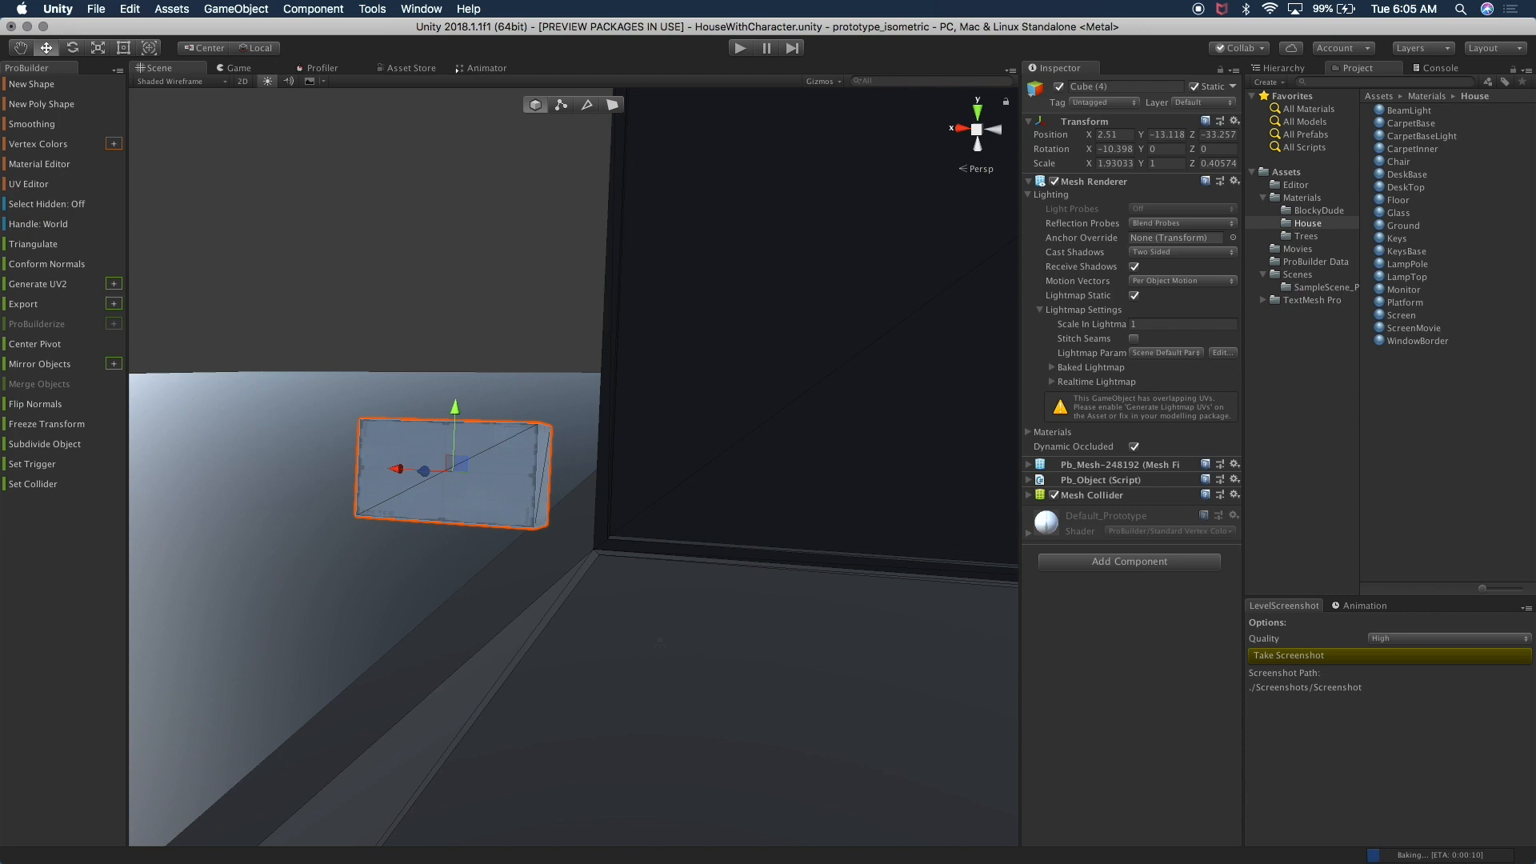
Inset the mirror's cabin-facing side face vertically and lower the inset face to the bottom part of that side
click(612, 105)
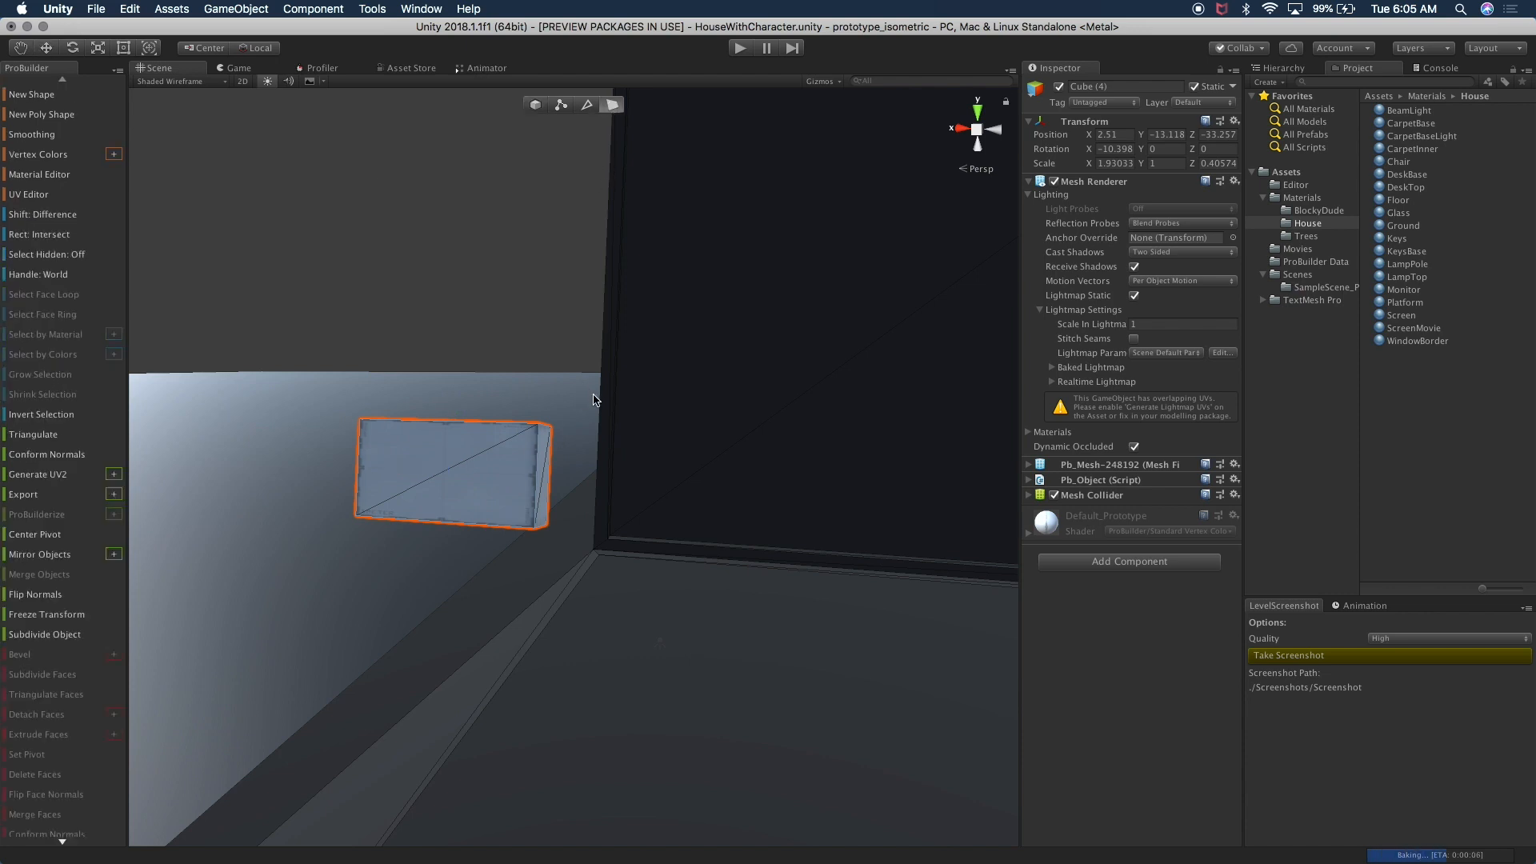
click(544, 484)
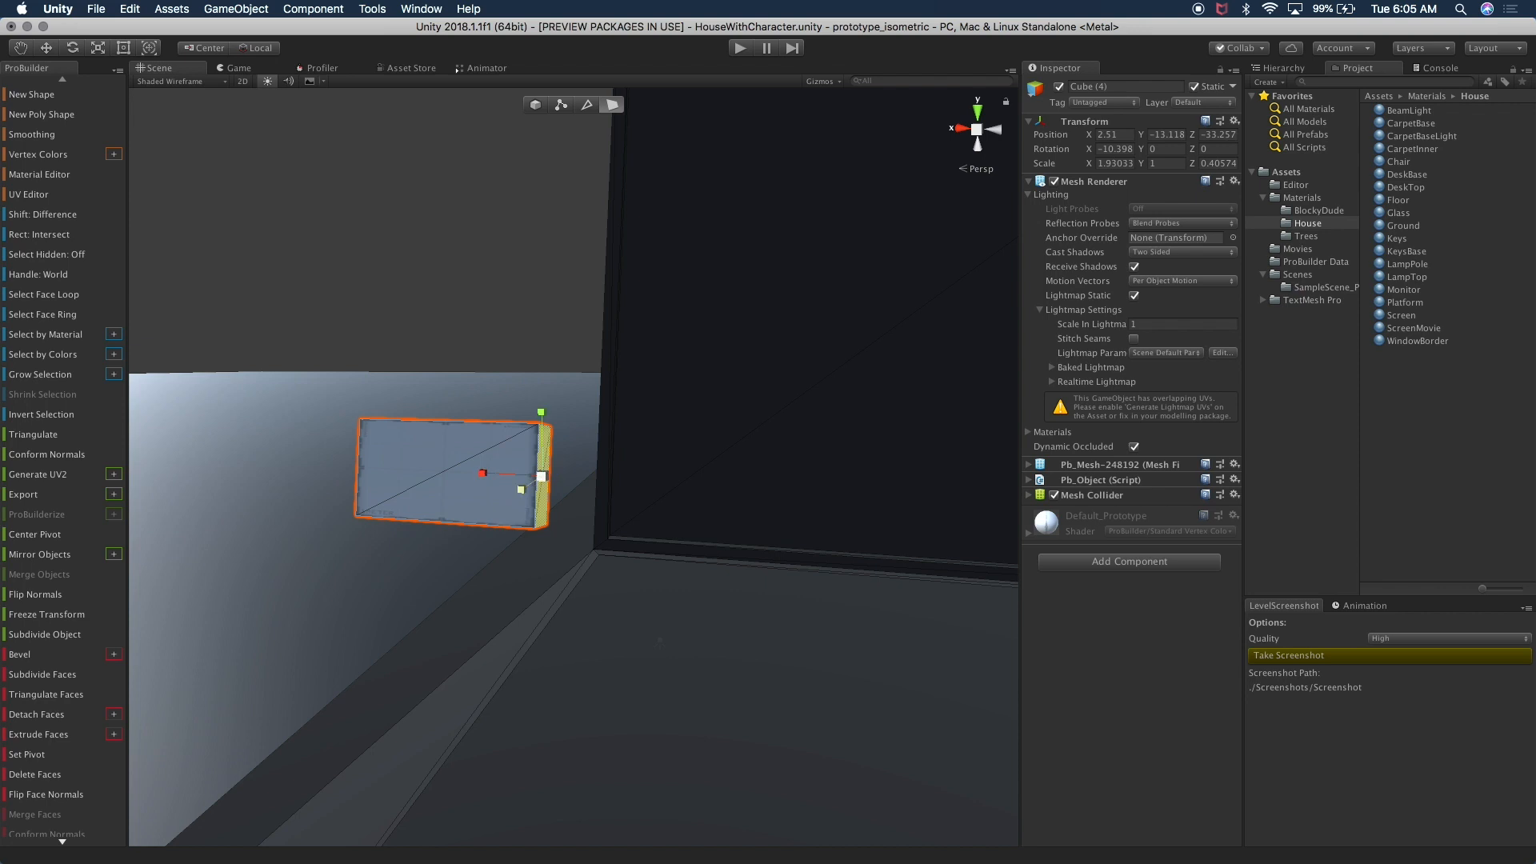
shift+drag(540, 412, 525, 463)
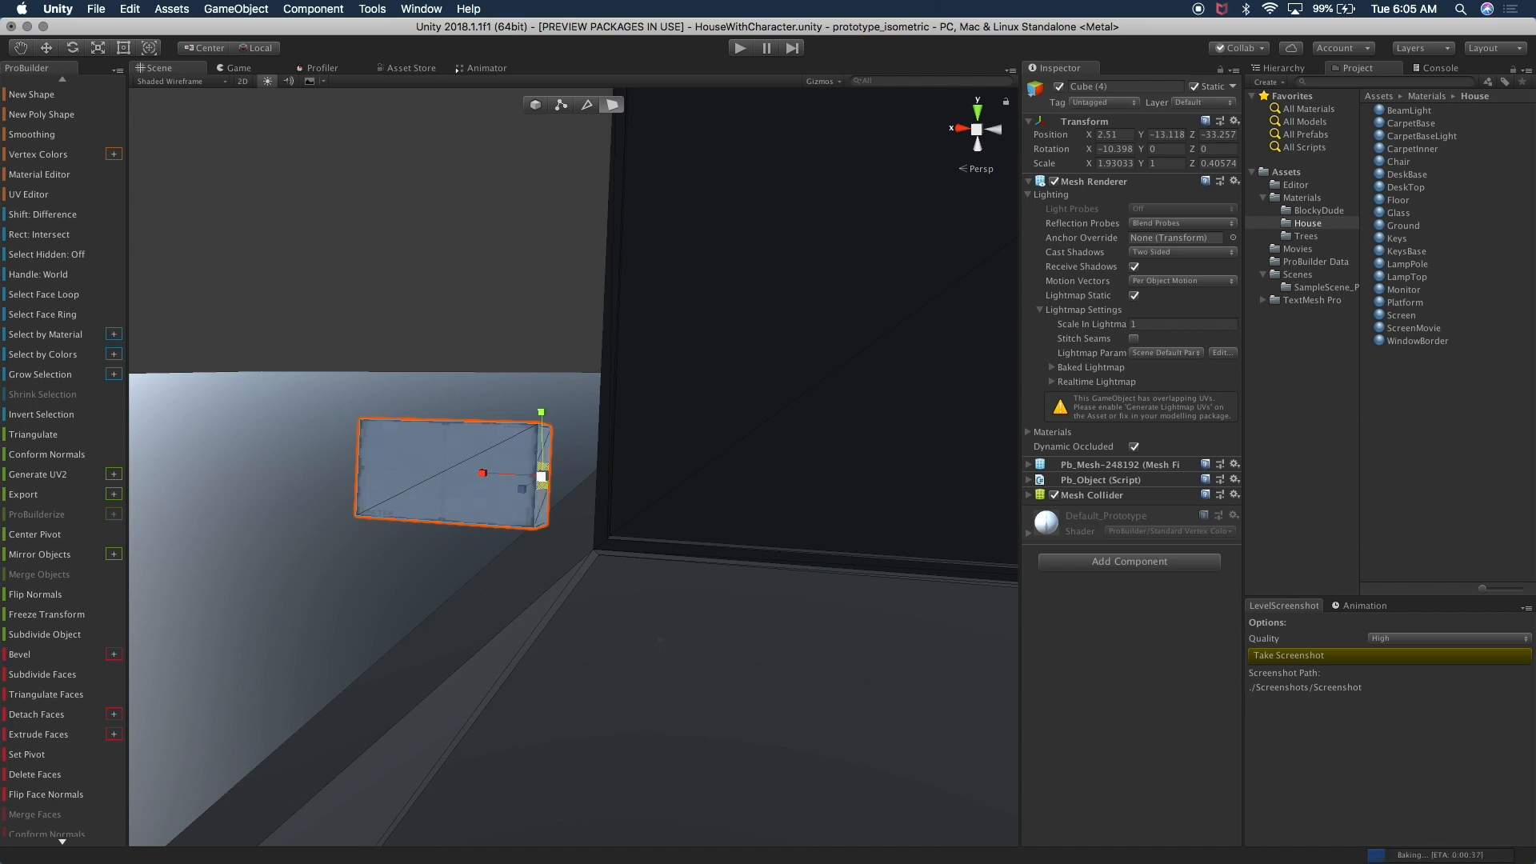
shift+drag(542, 411, 465, 533)
key(f)
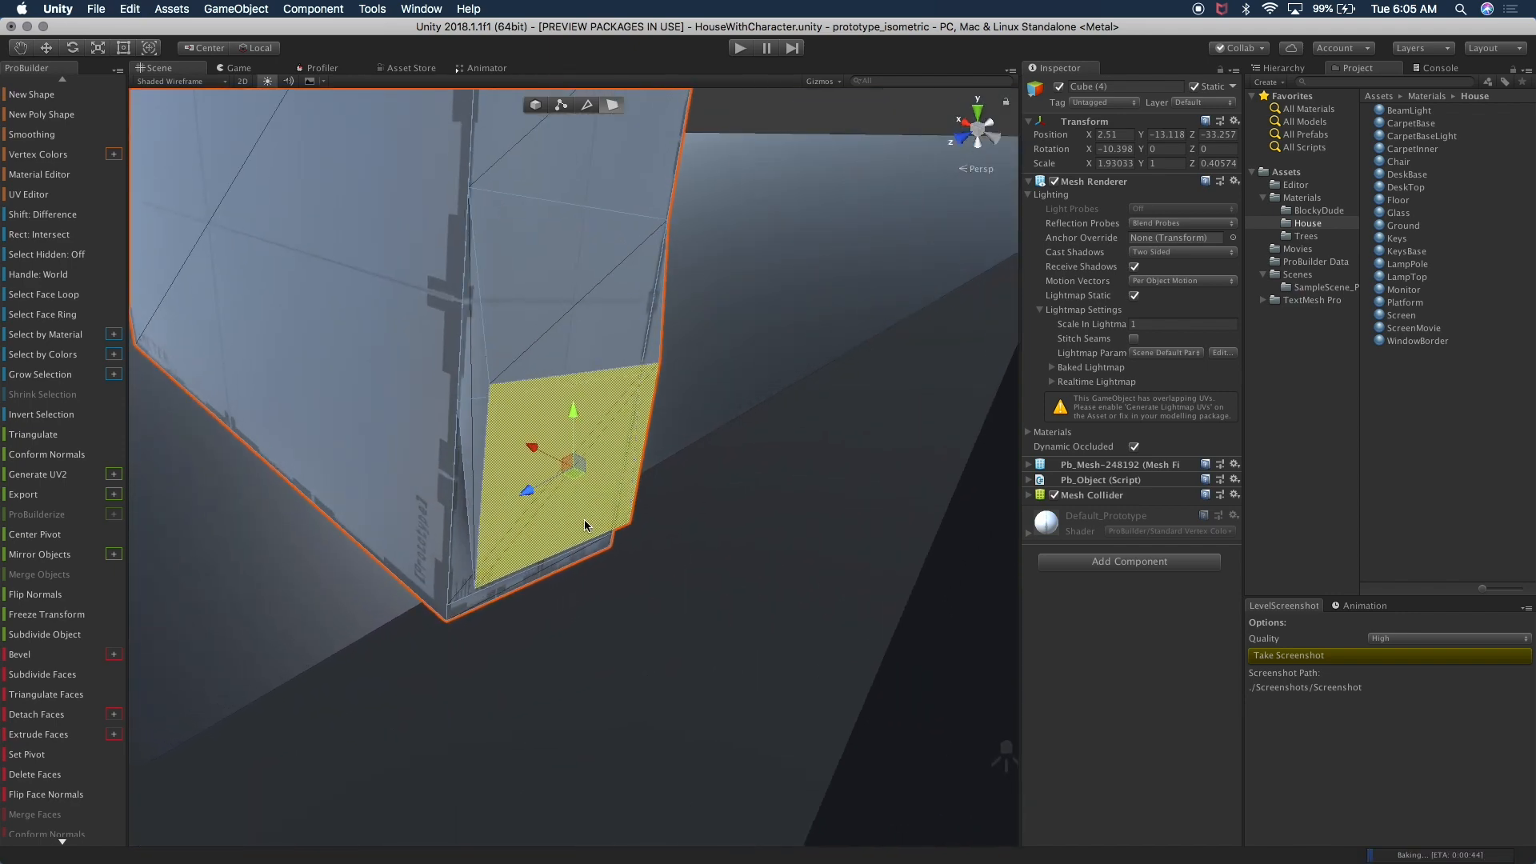
alt+drag(585, 526, 456, 567)
drag(518, 481, 490, 485)
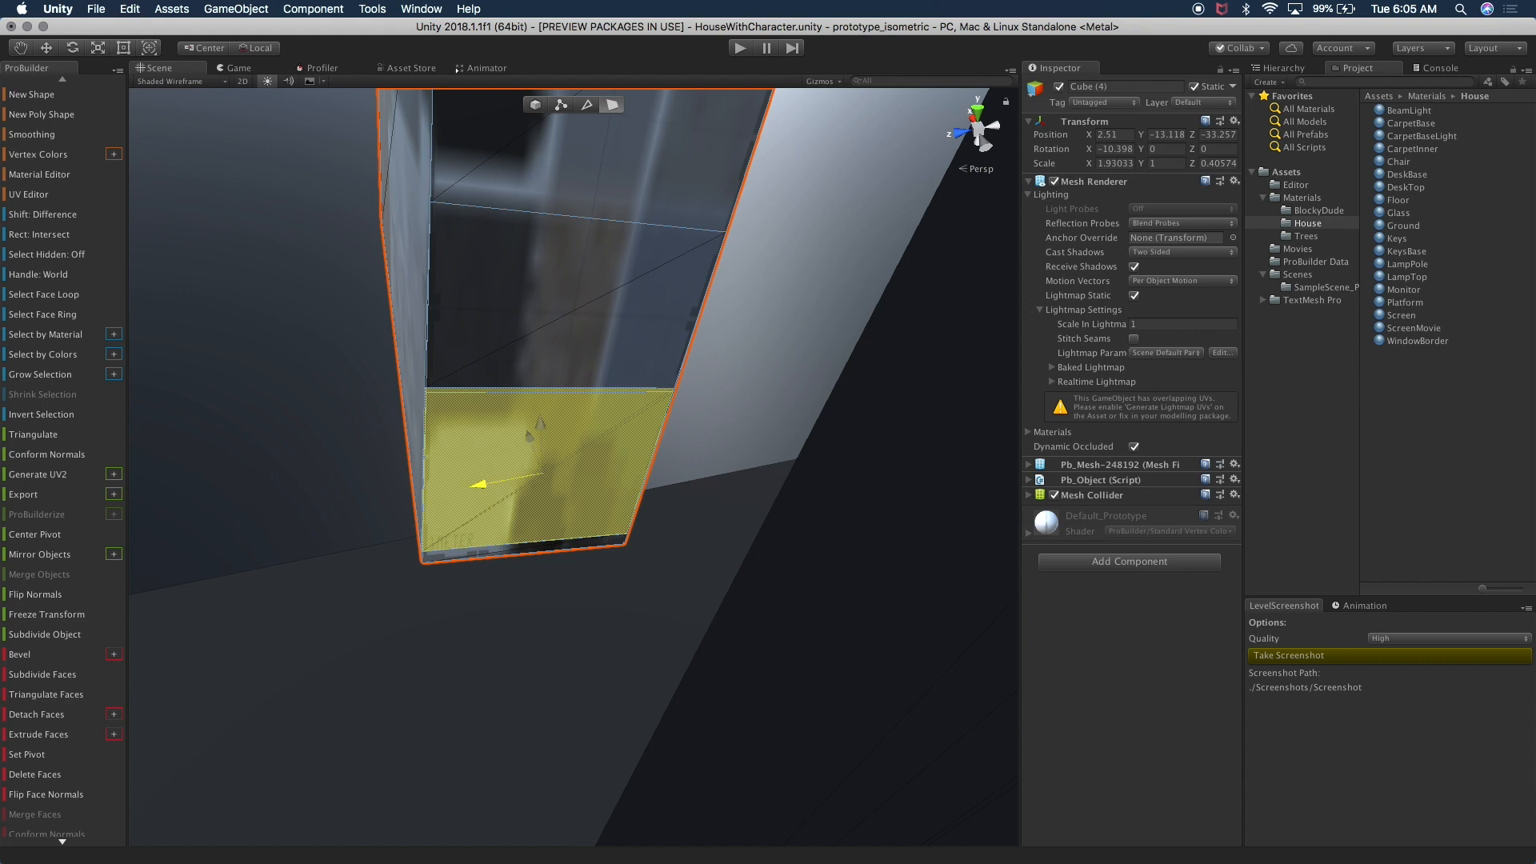
alt+drag(492, 486, 949, 668)
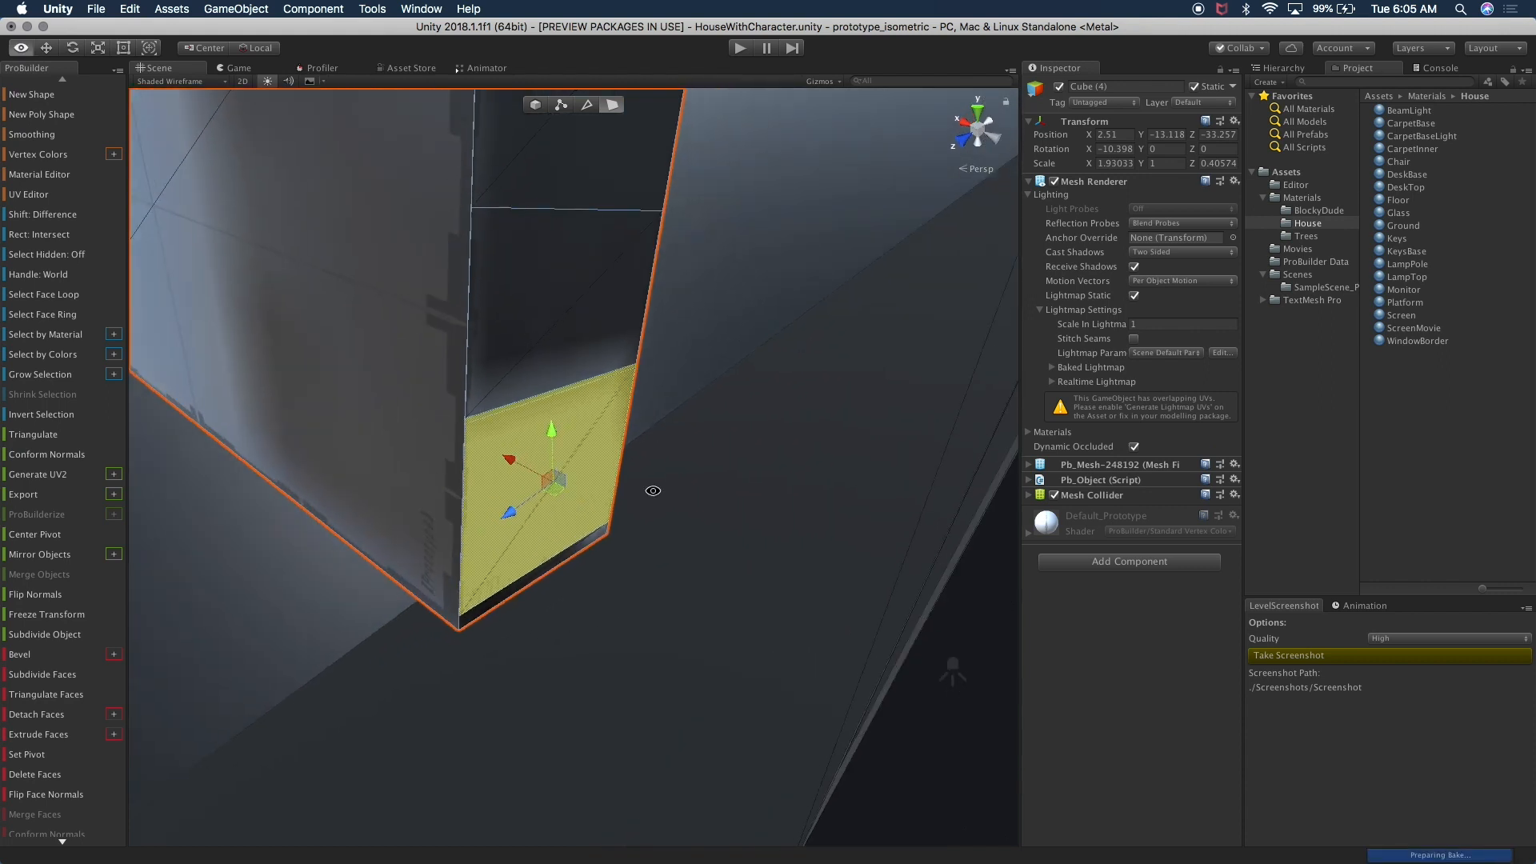
Inset the mirror's lower side face again with a narrow border all around
key(r)
shift+drag(557, 483, 552, 482)
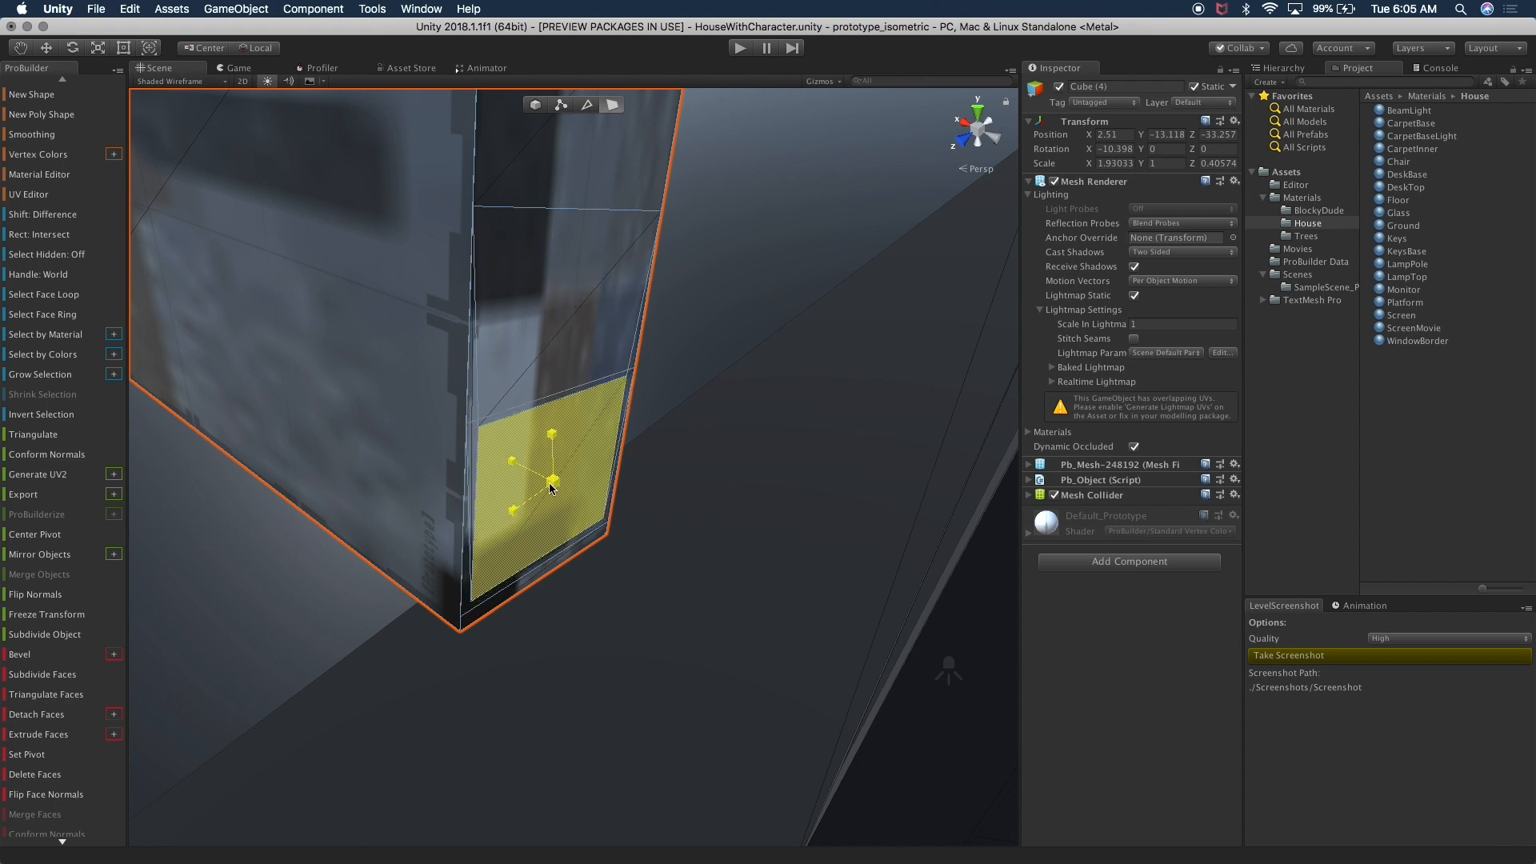
scroll(704, 540, down, 5)
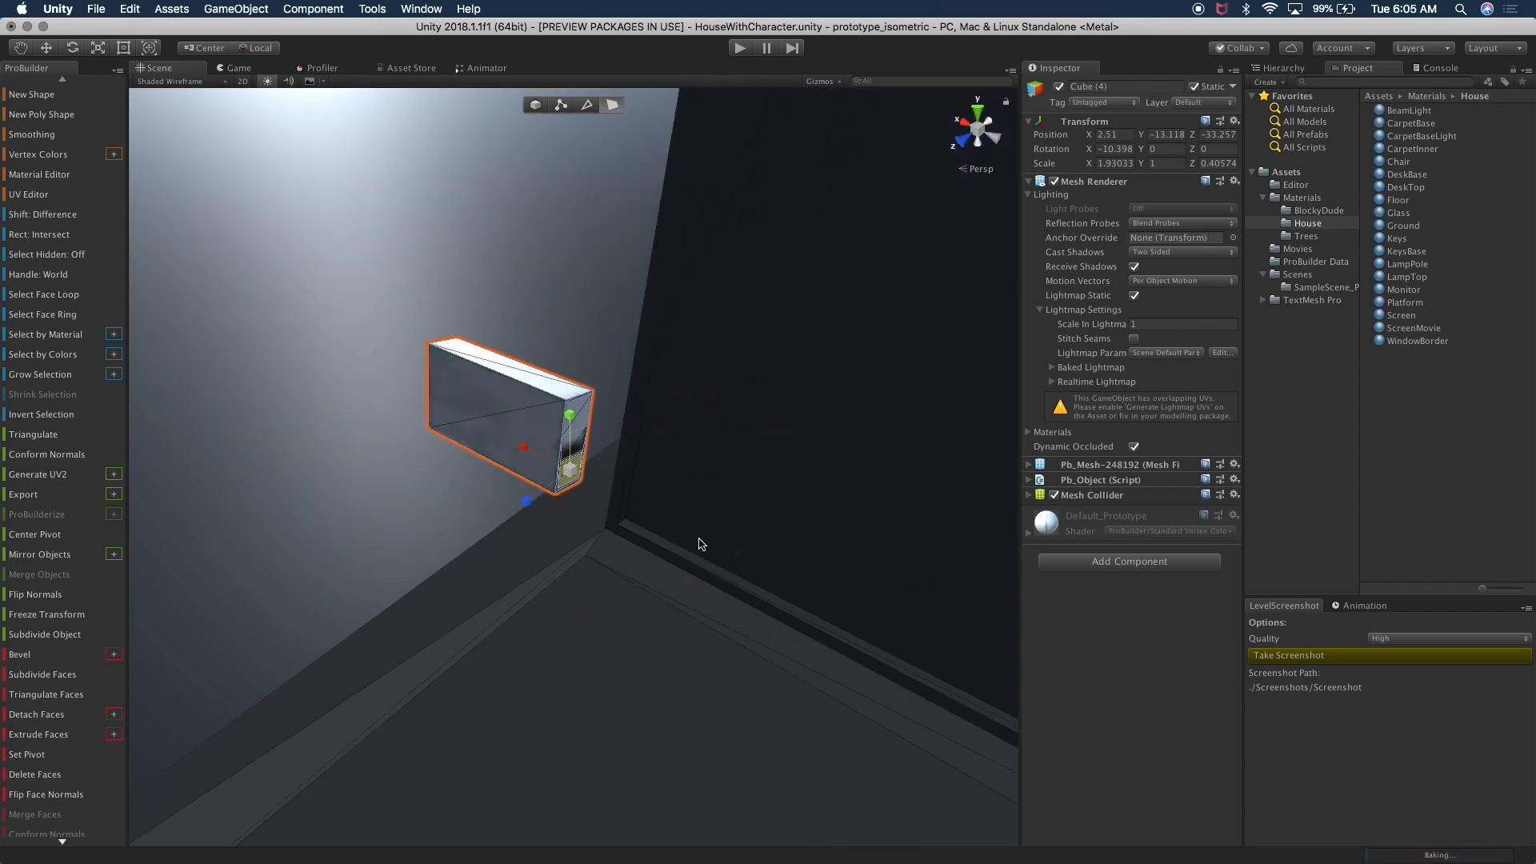
key(f)
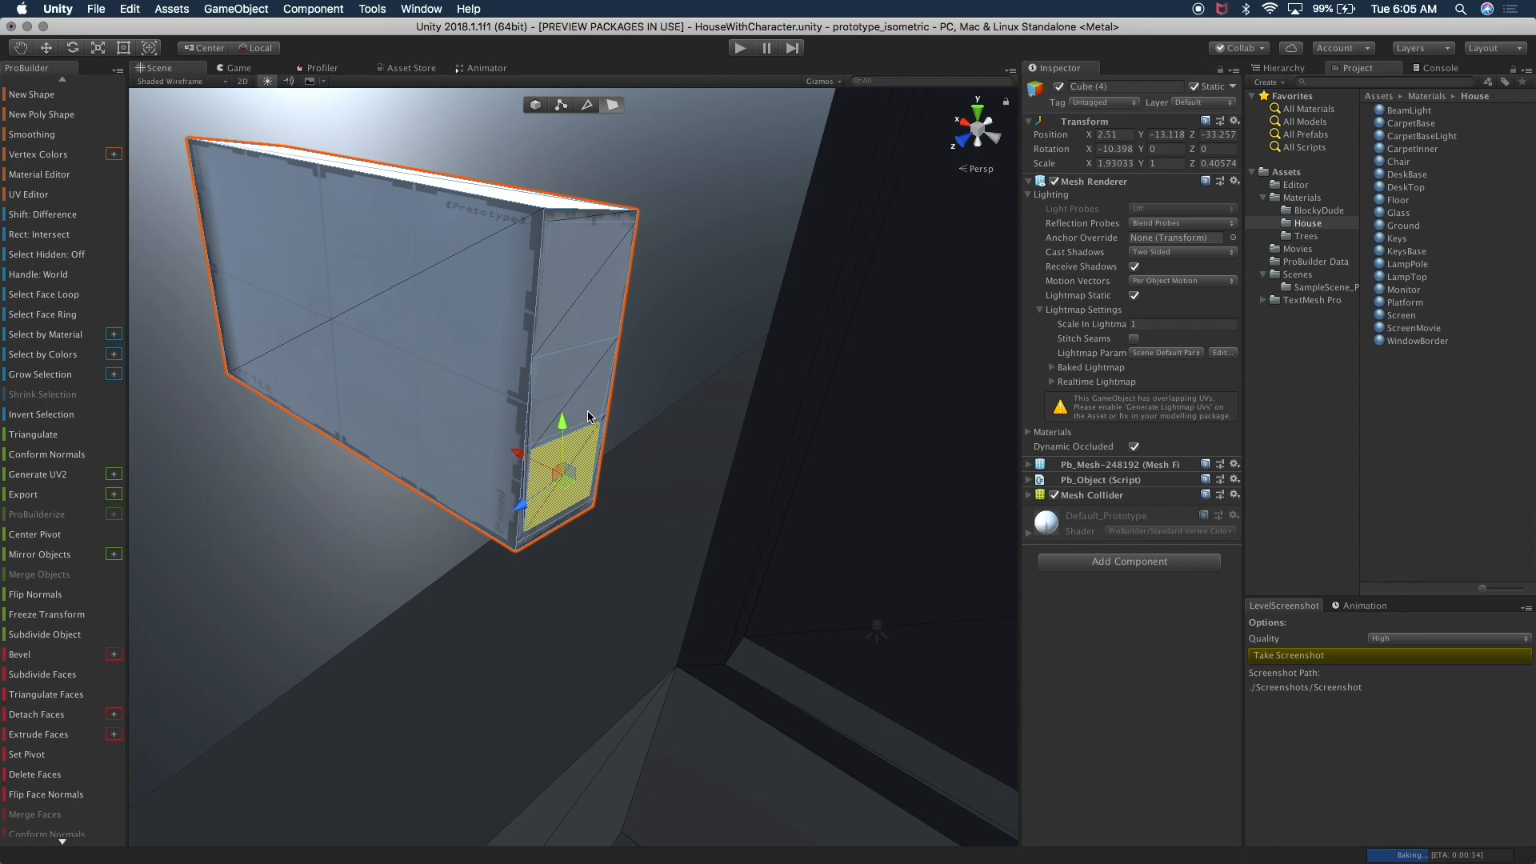
Extrude the inset face towards the cabin as a mirror arm and scale down its end face
mouse_move(525, 455)
shift+mouse_down()
mouse_move(638, 504)
mouse_move(651, 540)
mouse_move(785, 572)
mouse_move(648, 536)
mouse_move(518, 549)
mouse_move(639, 521)
shift+mouse_up()
key(r)
mouse_move(664, 572)
mouse_down()
mouse_move(643, 554)
mouse_move(593, 638)
mouse_up()
alt+drag(669, 571, 612, 619)
scroll(766, 601, up, 5)
key(f)
Try rescaling the end face of the mirror arm further, and undo the last scaling
alt+drag(512, 596, 737, 534)
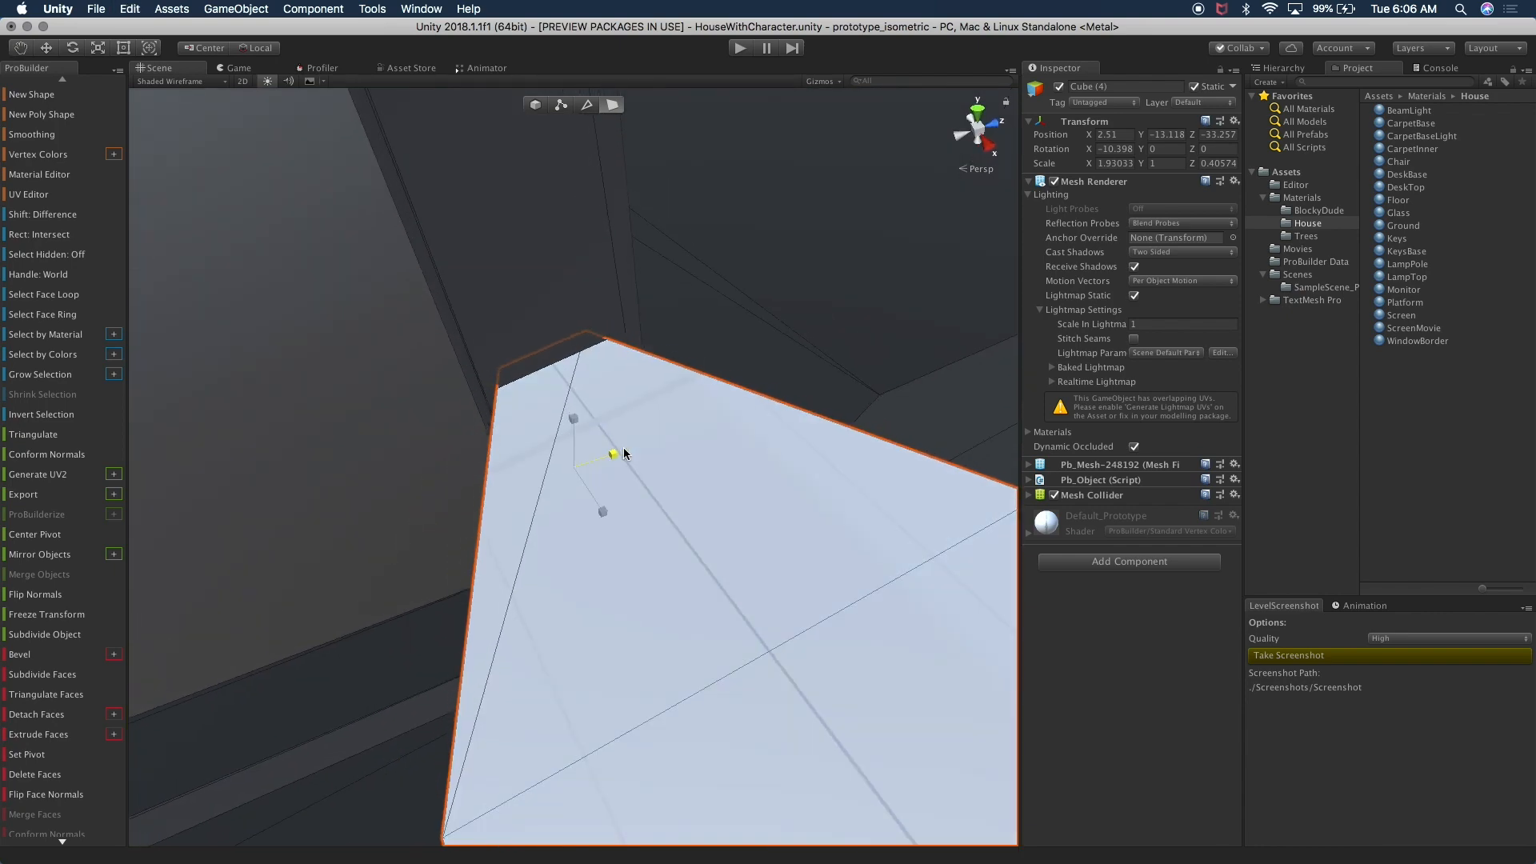
alt+drag(628, 452, 525, 475)
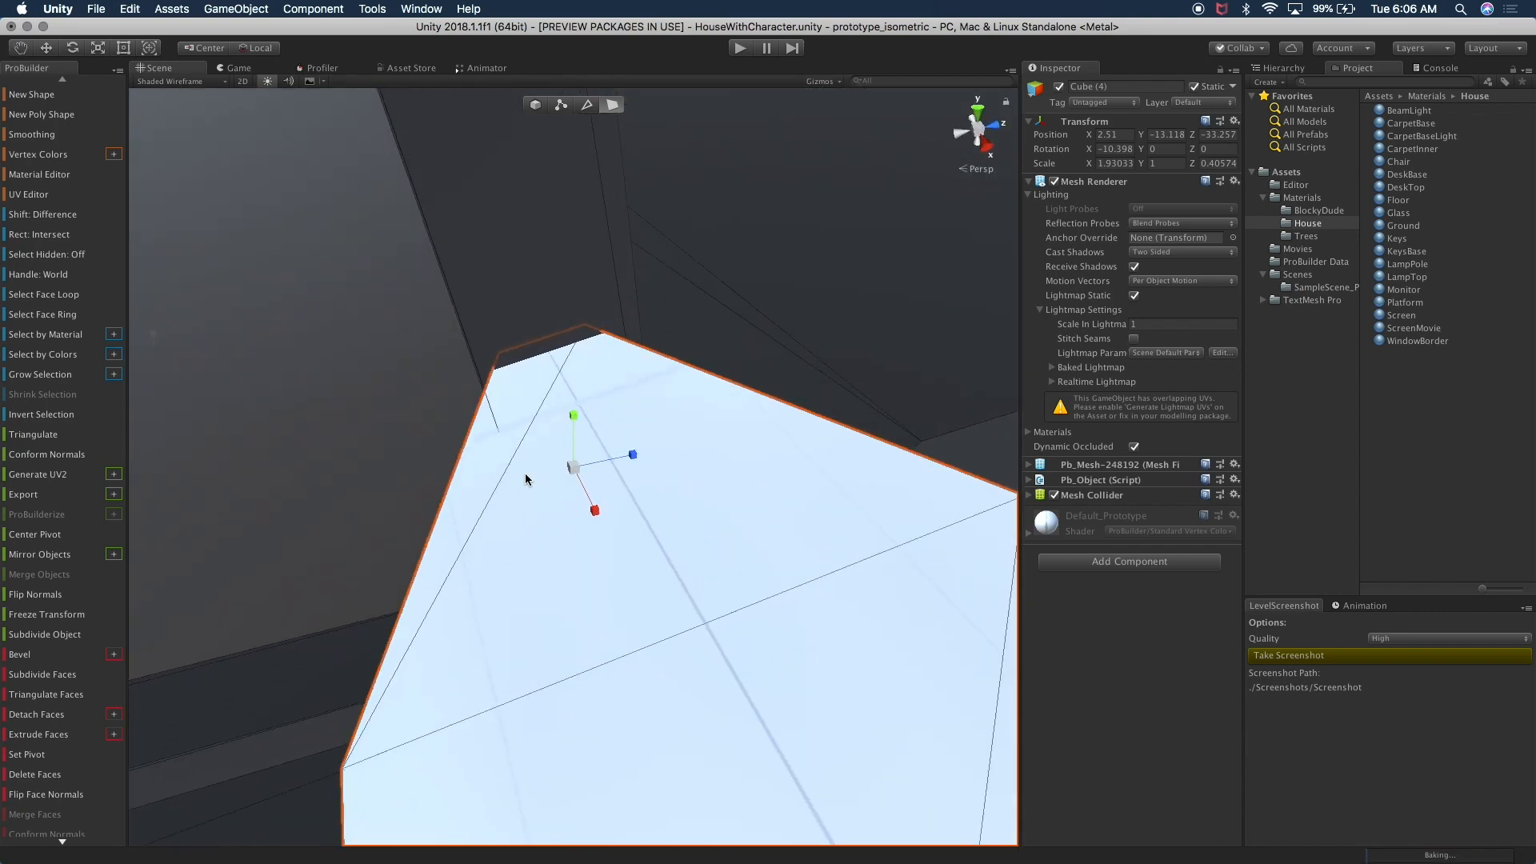
alt+drag(632, 457, 710, 477)
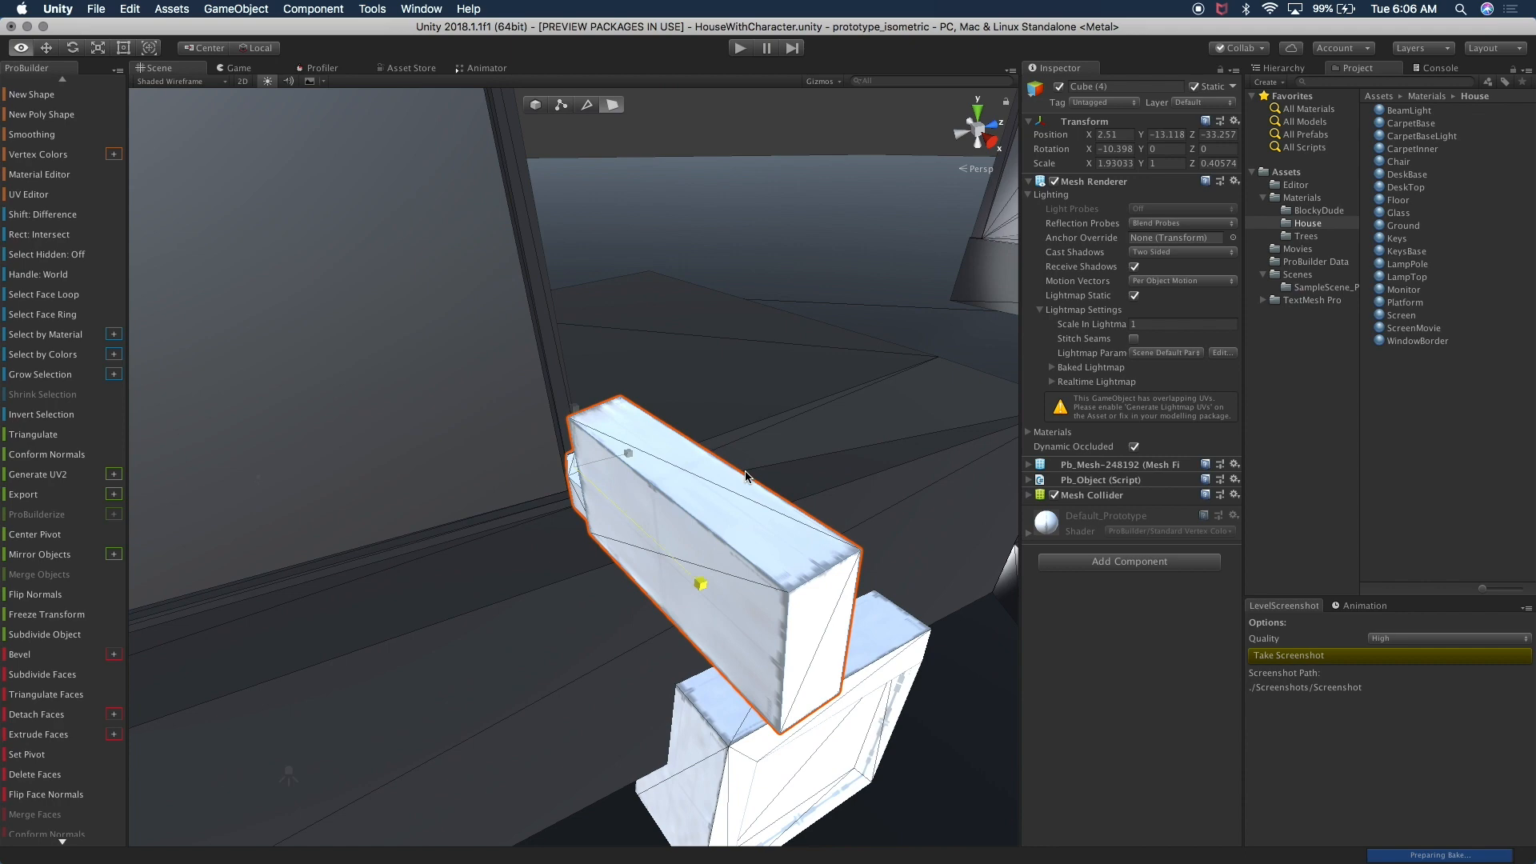
key(super+z)
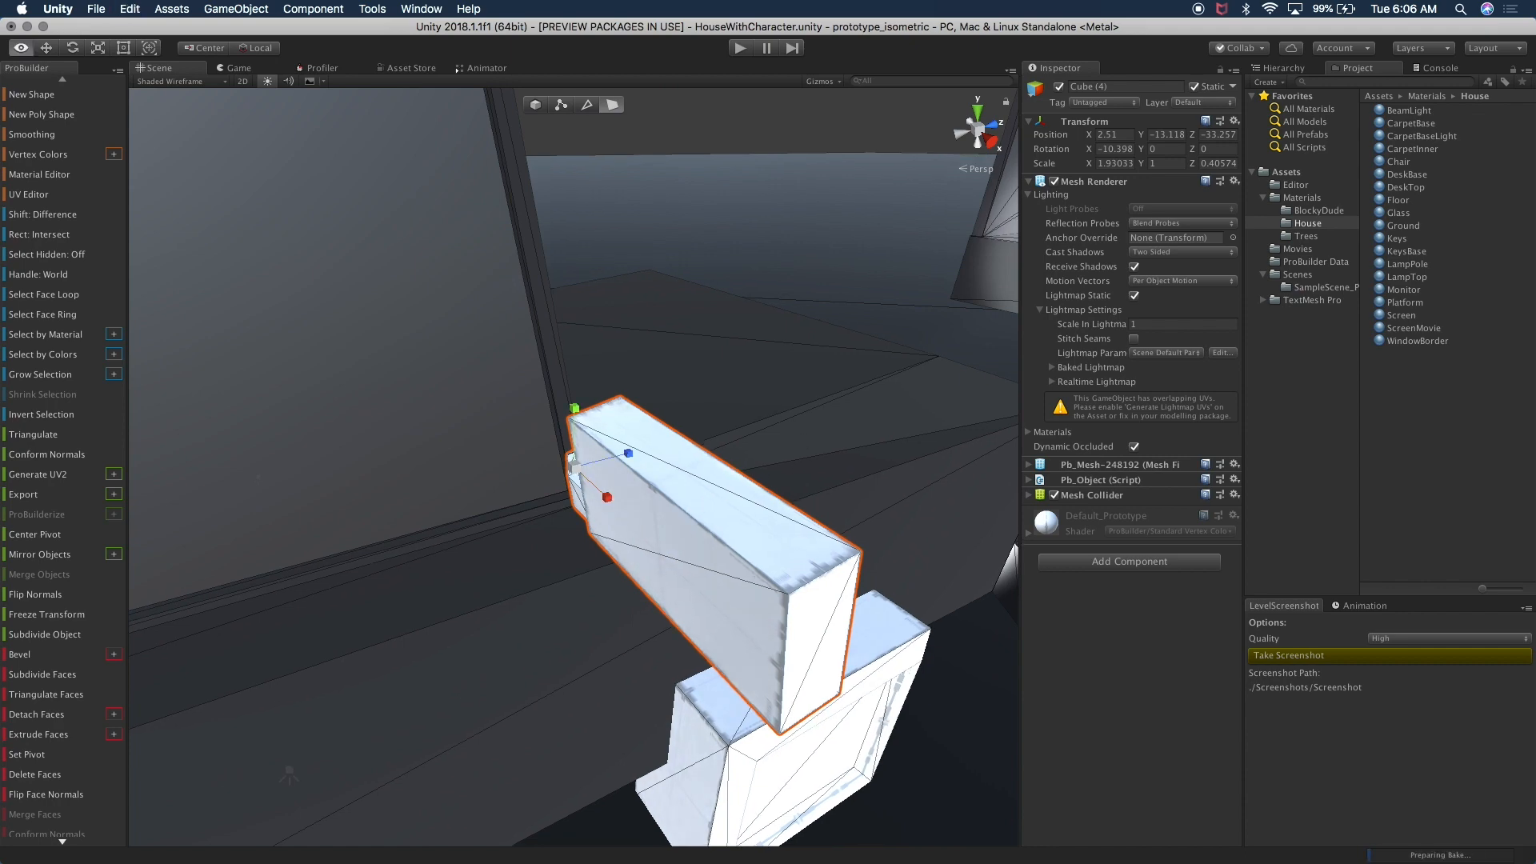
alt+drag(712, 512, 830, 504)
scroll(829, 504, up, 5)
alt+drag(648, 511, 512, 552)
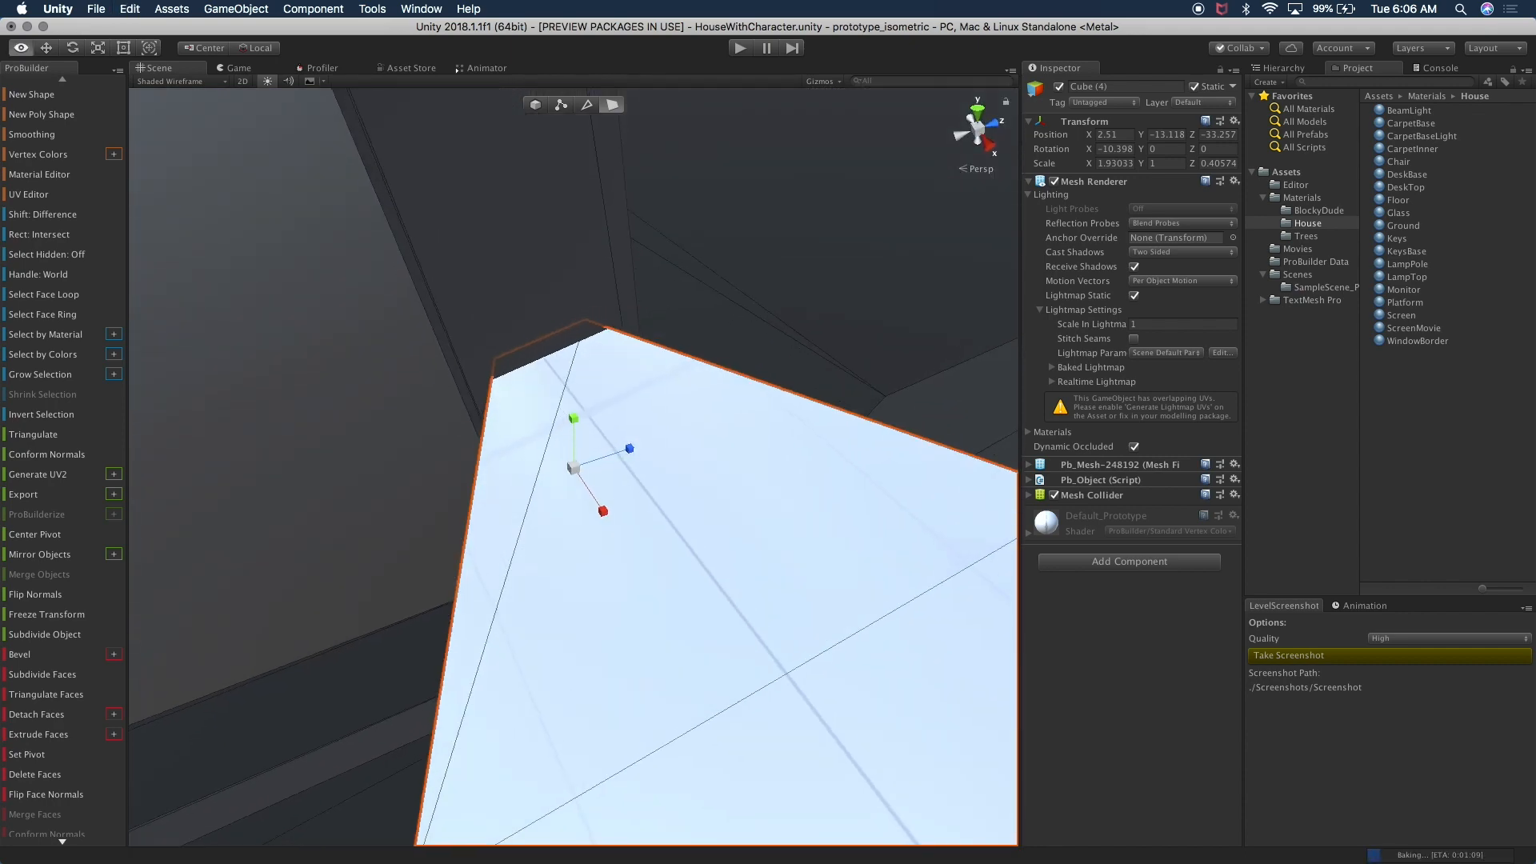
alt+drag(741, 559, 490, 513)
scroll(632, 581, down, 5)
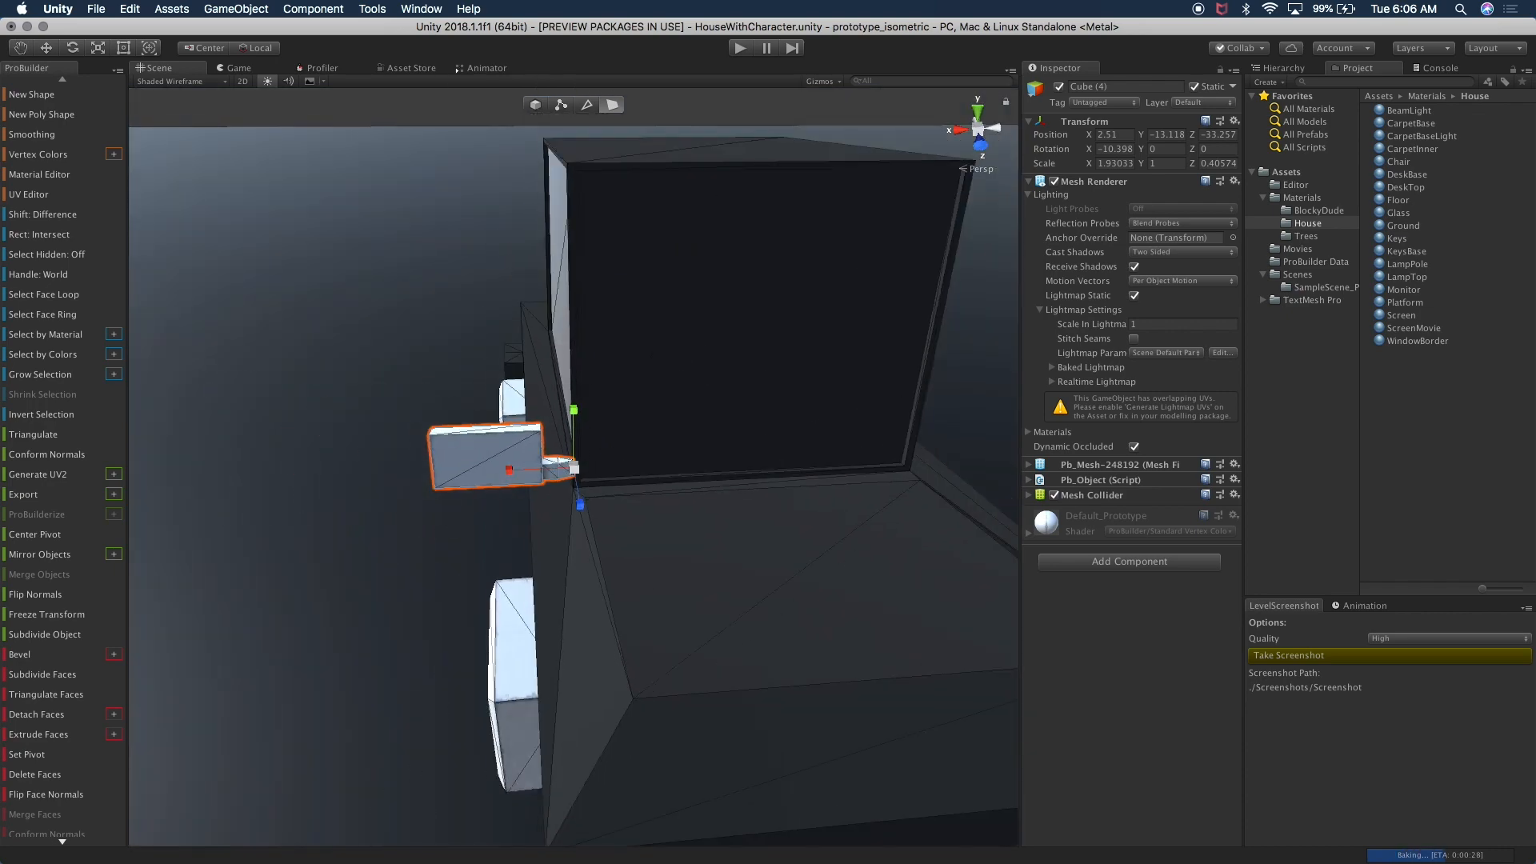
Return to whole-object editing and inspect the side mirror and its arm against the car body and windshield
click(536, 104)
click(355, 322)
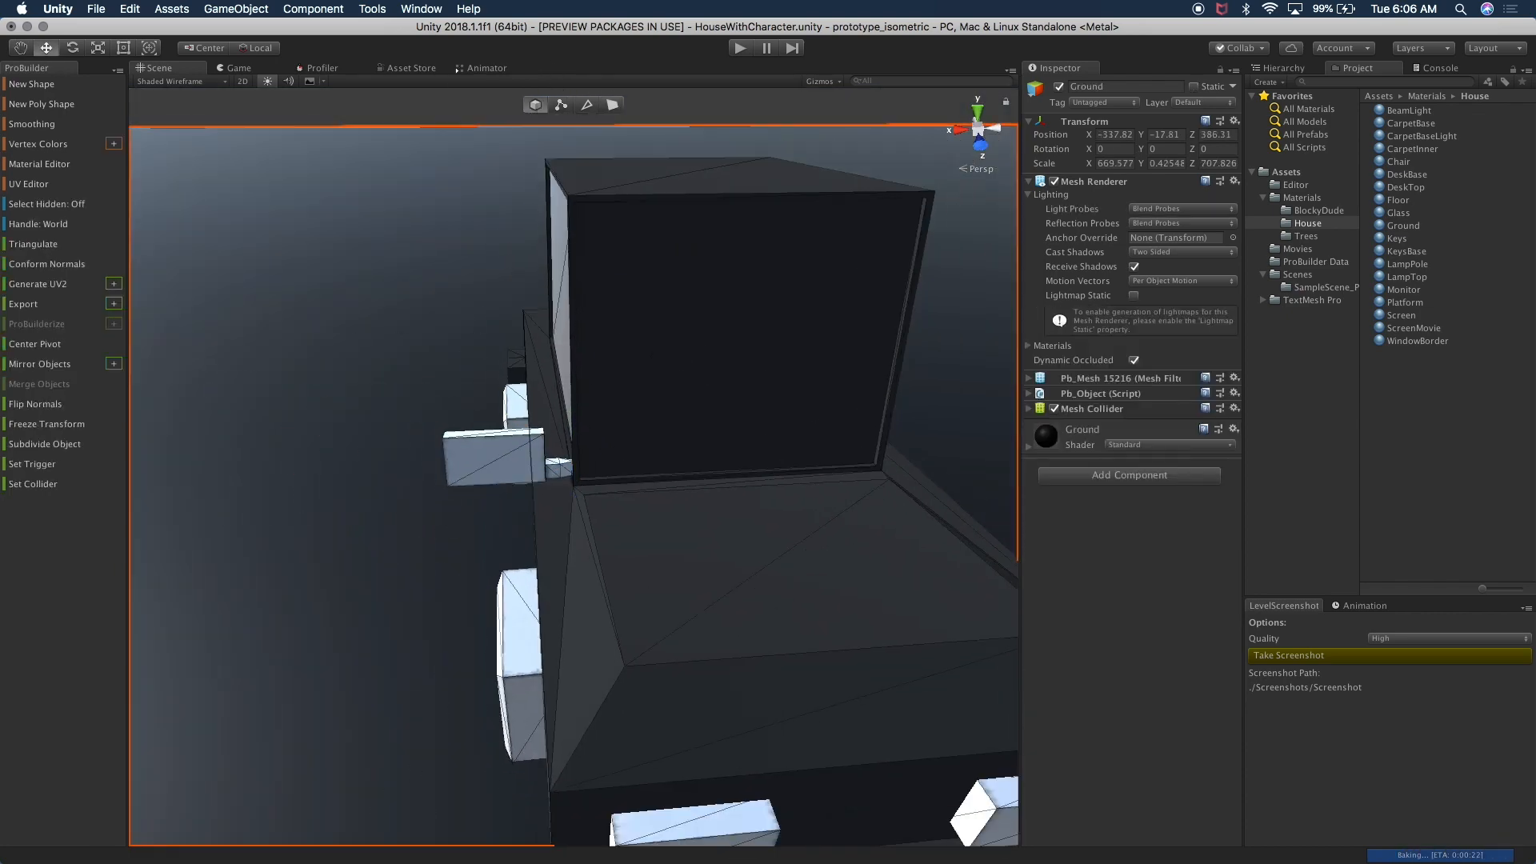
scroll(663, 507, down, 10)
alt+drag(662, 507, 583, 477)
scroll(638, 528, up, 10)
alt+drag(615, 612, 616, 717)
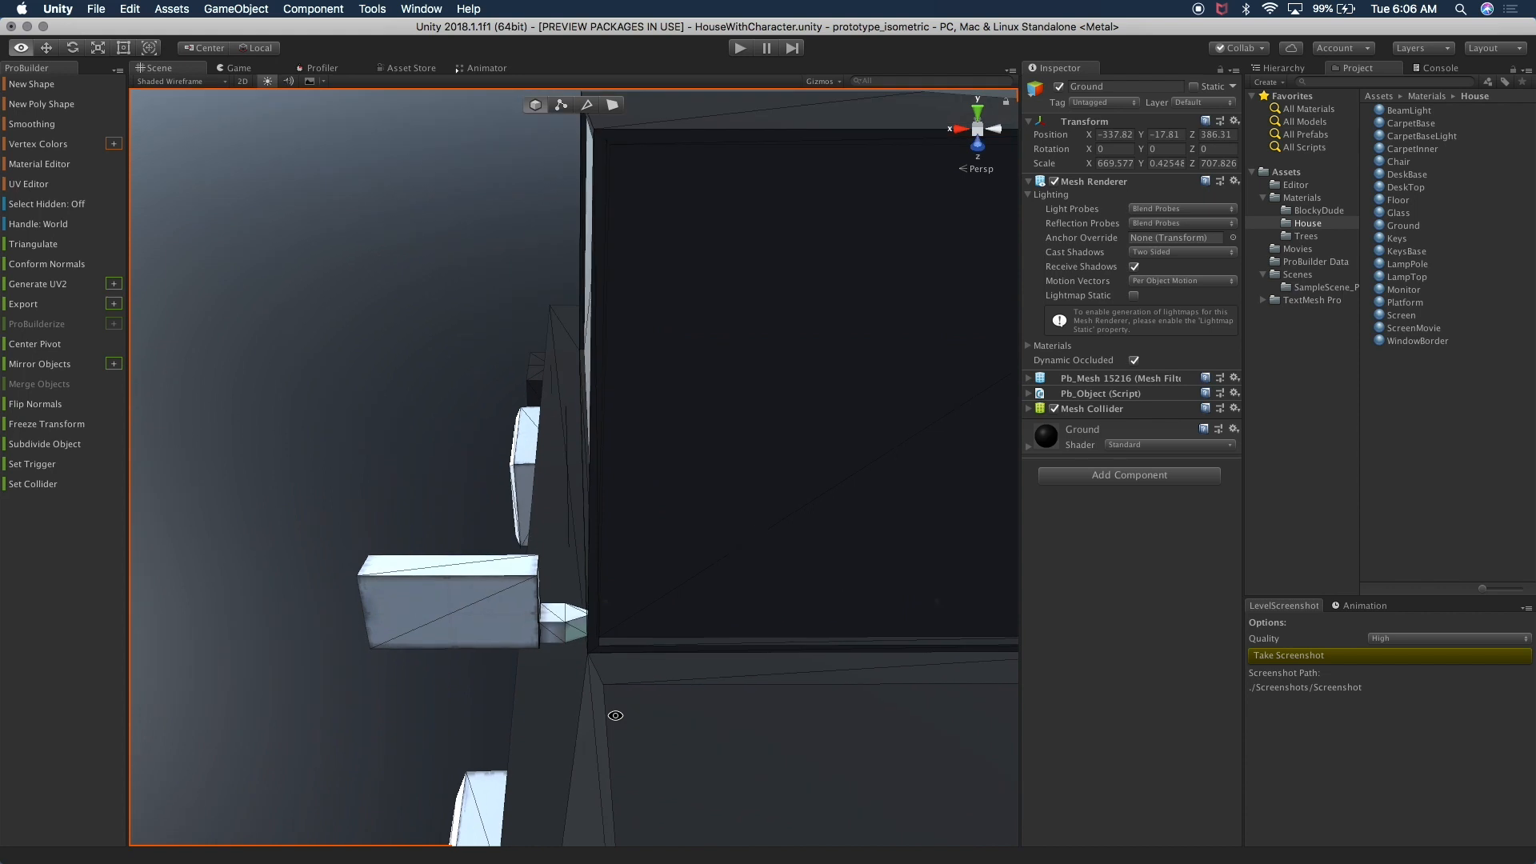
scroll(616, 718, up, 8)
key(f)
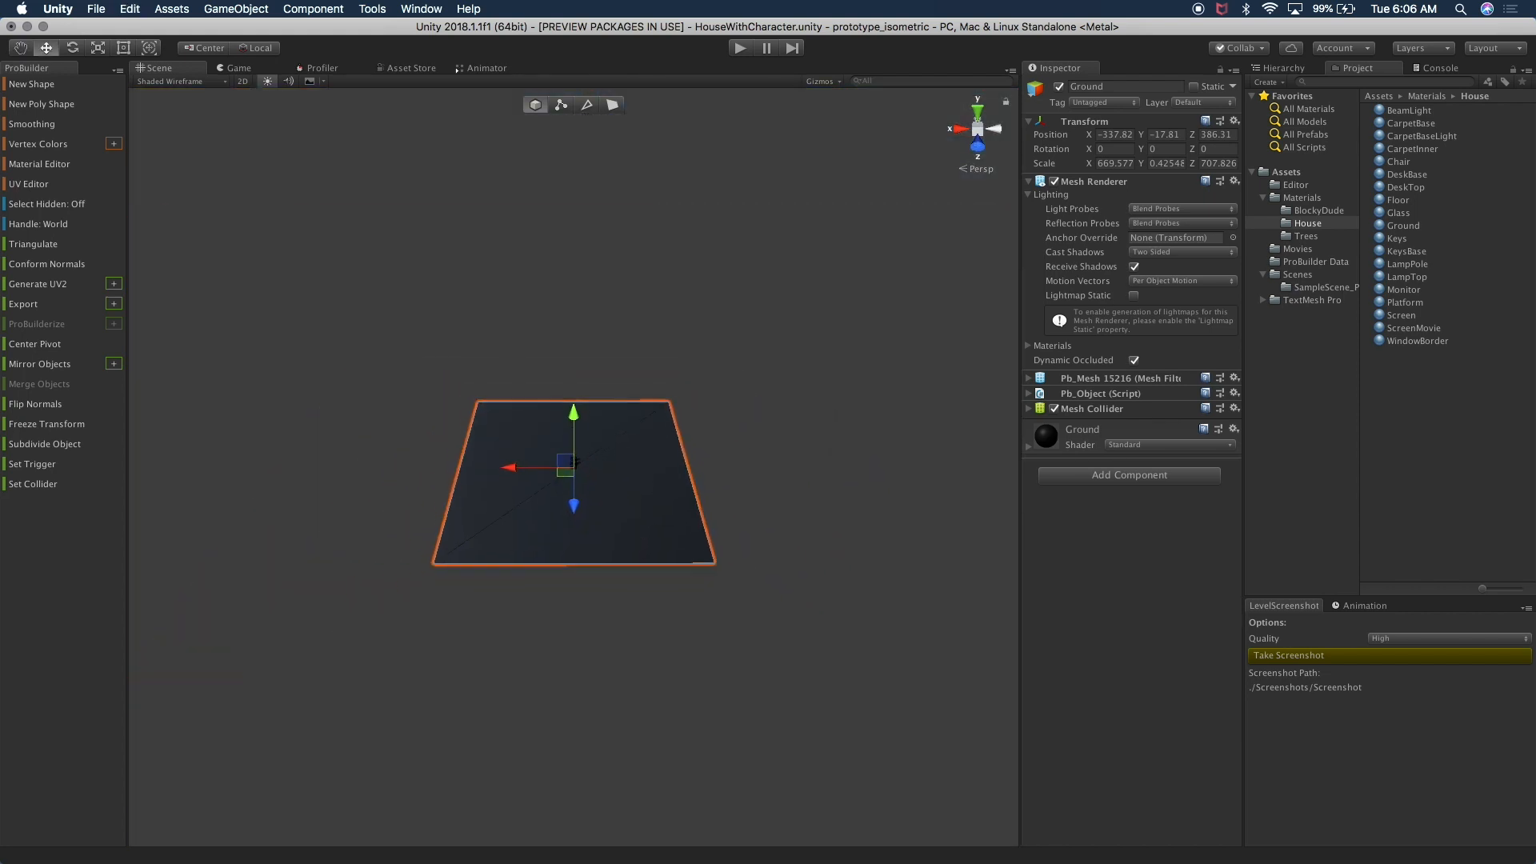
scroll(636, 590, up, 5)
scroll(637, 590, up, 5)
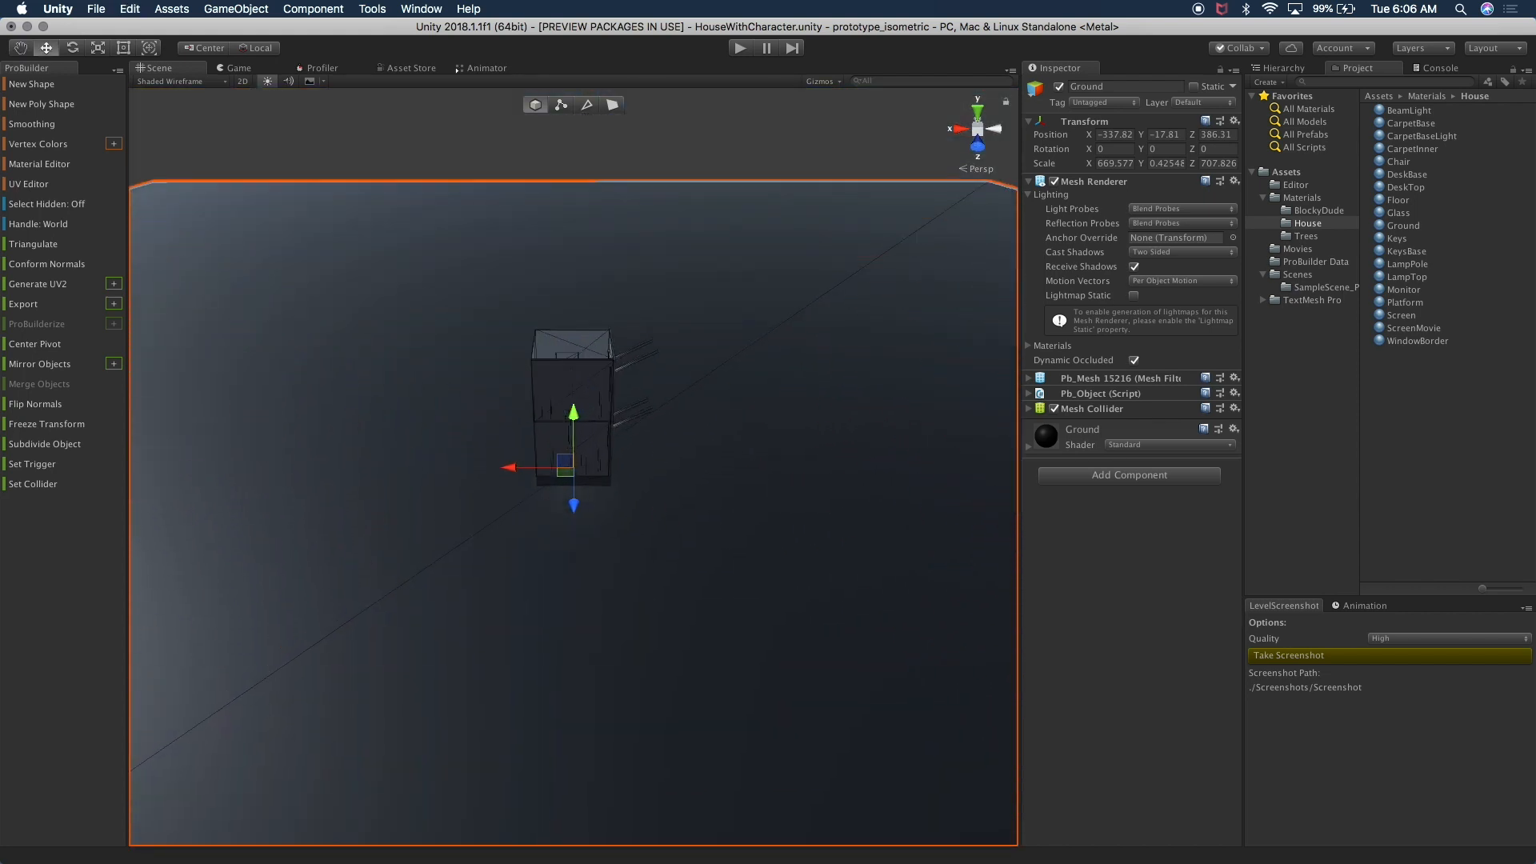
Locate the side mirror beside the windshield, select it and frame it in the scene view
click(1278, 68)
scroll(1302, 328, down, 10)
click(1287, 500)
key(f)
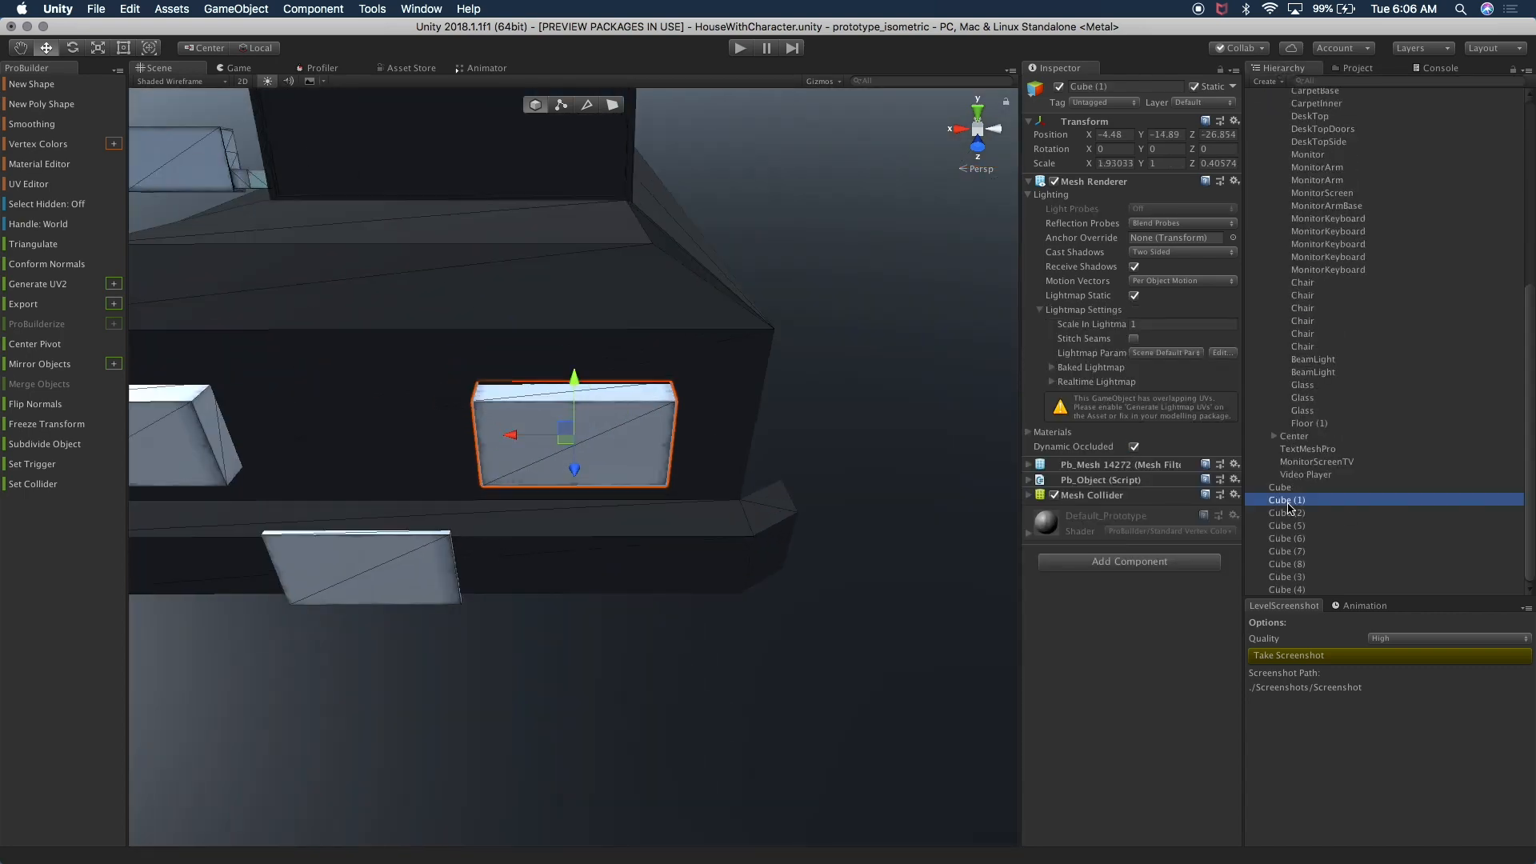
key(a)
right_drag(560, 372, 772, 306)
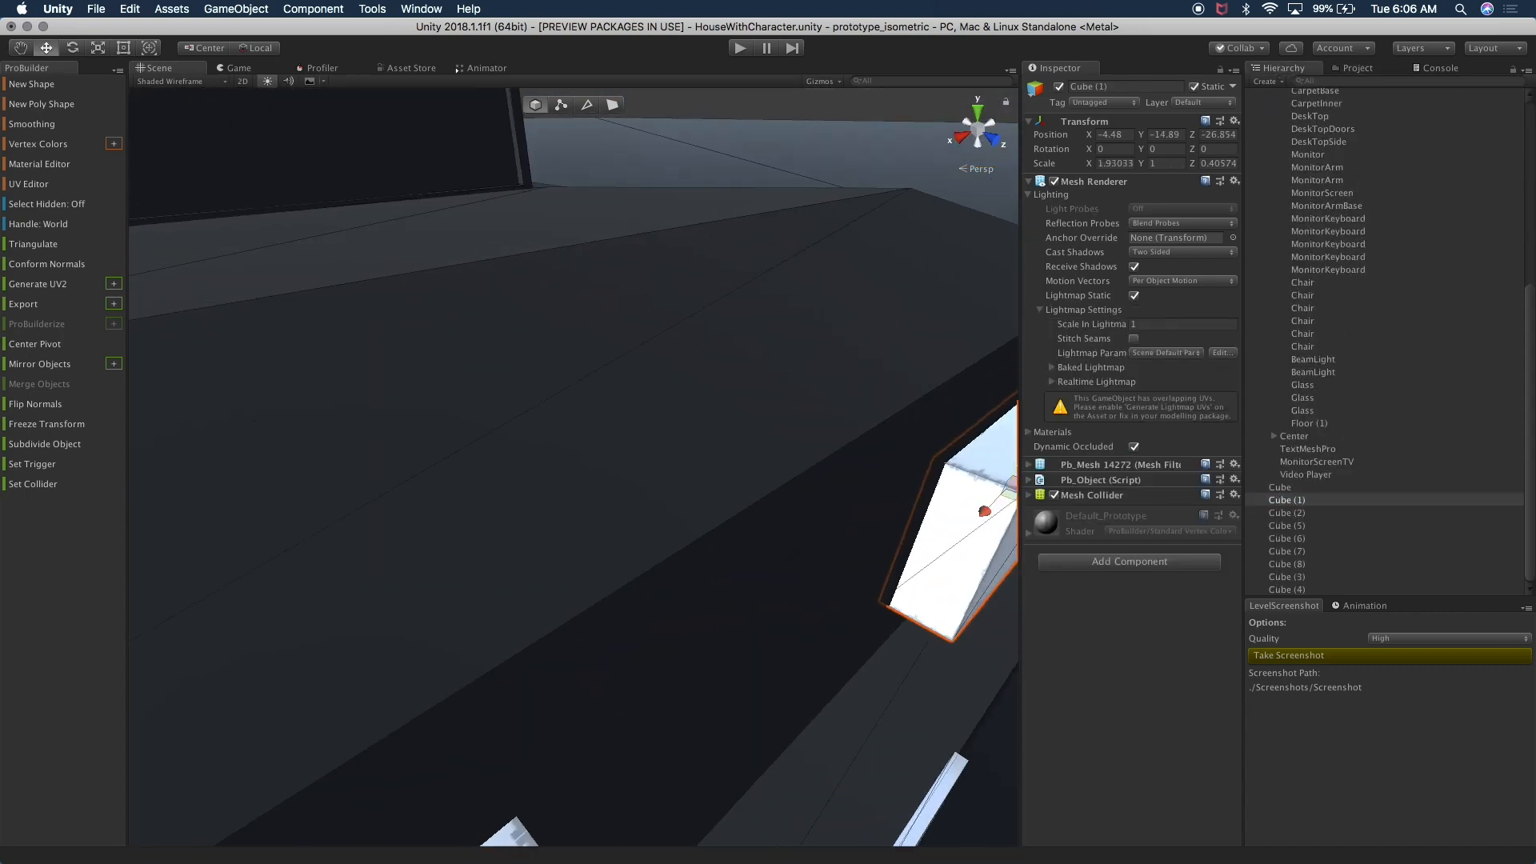
scroll(456, 387, down, 10)
scroll(432, 387, up, 1)
click(412, 385)
key(f)
middle_drag(552, 456, 440, 465)
Select the vertices around the middle of the mirror arm and scale them narrower along Z, seen from above
click(568, 104)
alt+drag(648, 411, 587, 343)
scroll(531, 480, up, 10)
scroll(528, 469, down, 6)
alt+drag(528, 470, 520, 509)
drag(447, 427, 416, 643)
alt+drag(320, 622, 836, 496)
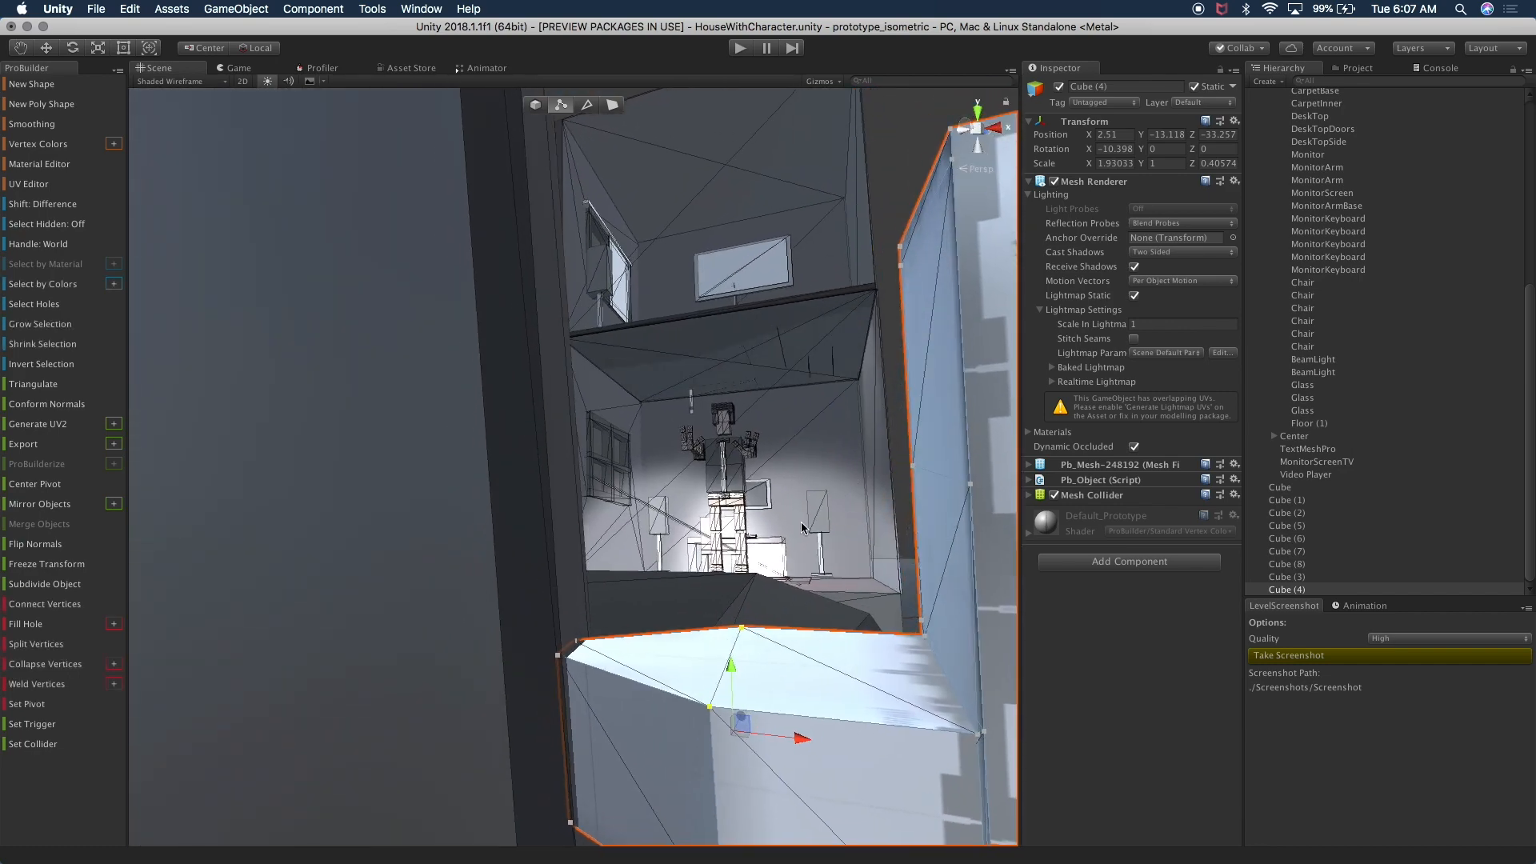
alt+drag(763, 652, 775, 570)
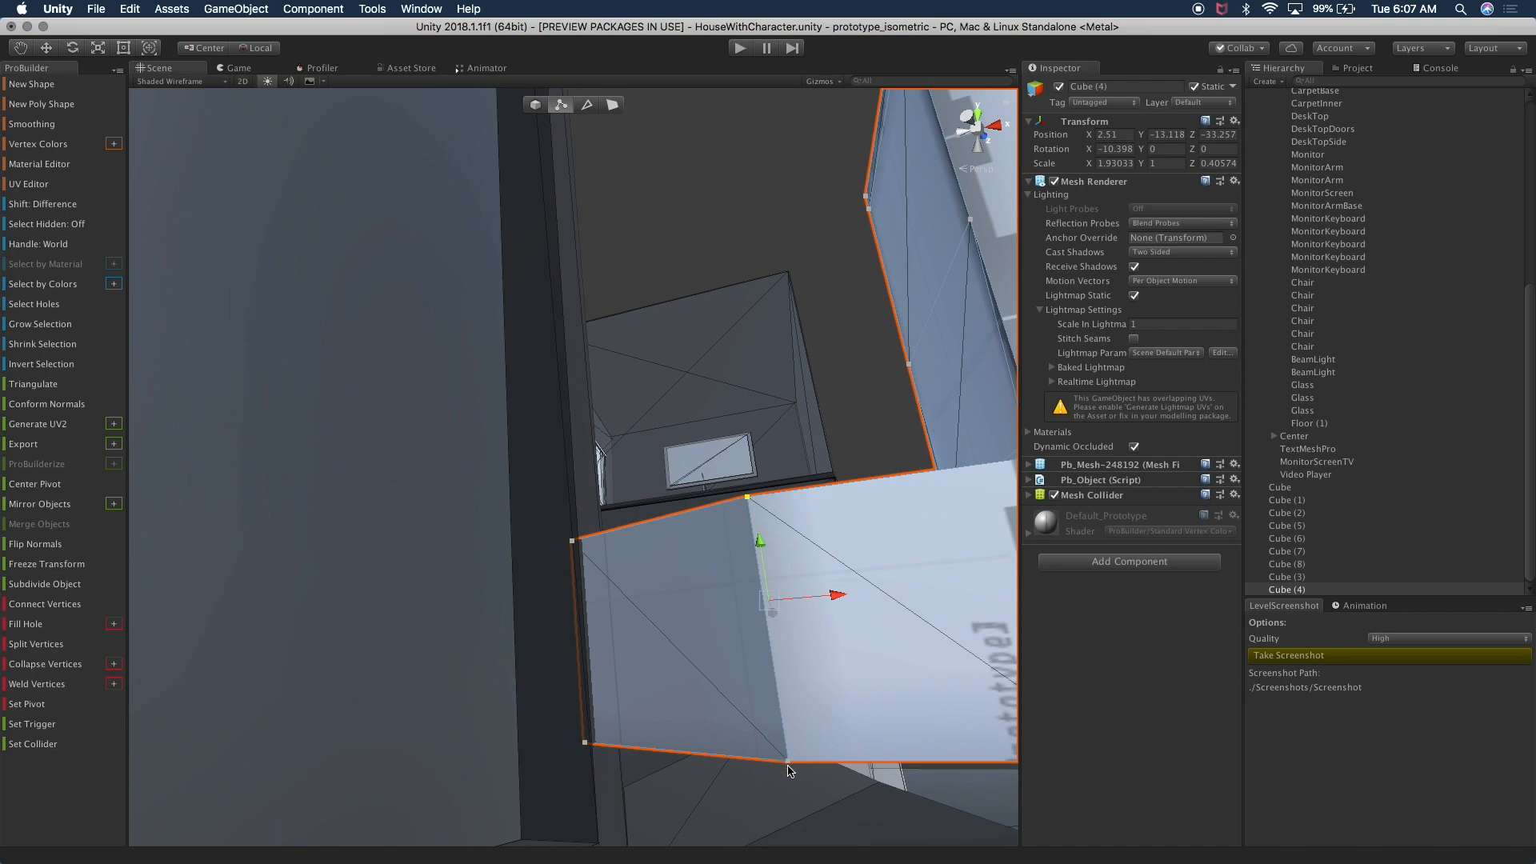
alt+drag(811, 751, 781, 778)
alt+drag(820, 639, 751, 497)
alt+drag(664, 393, 627, 169)
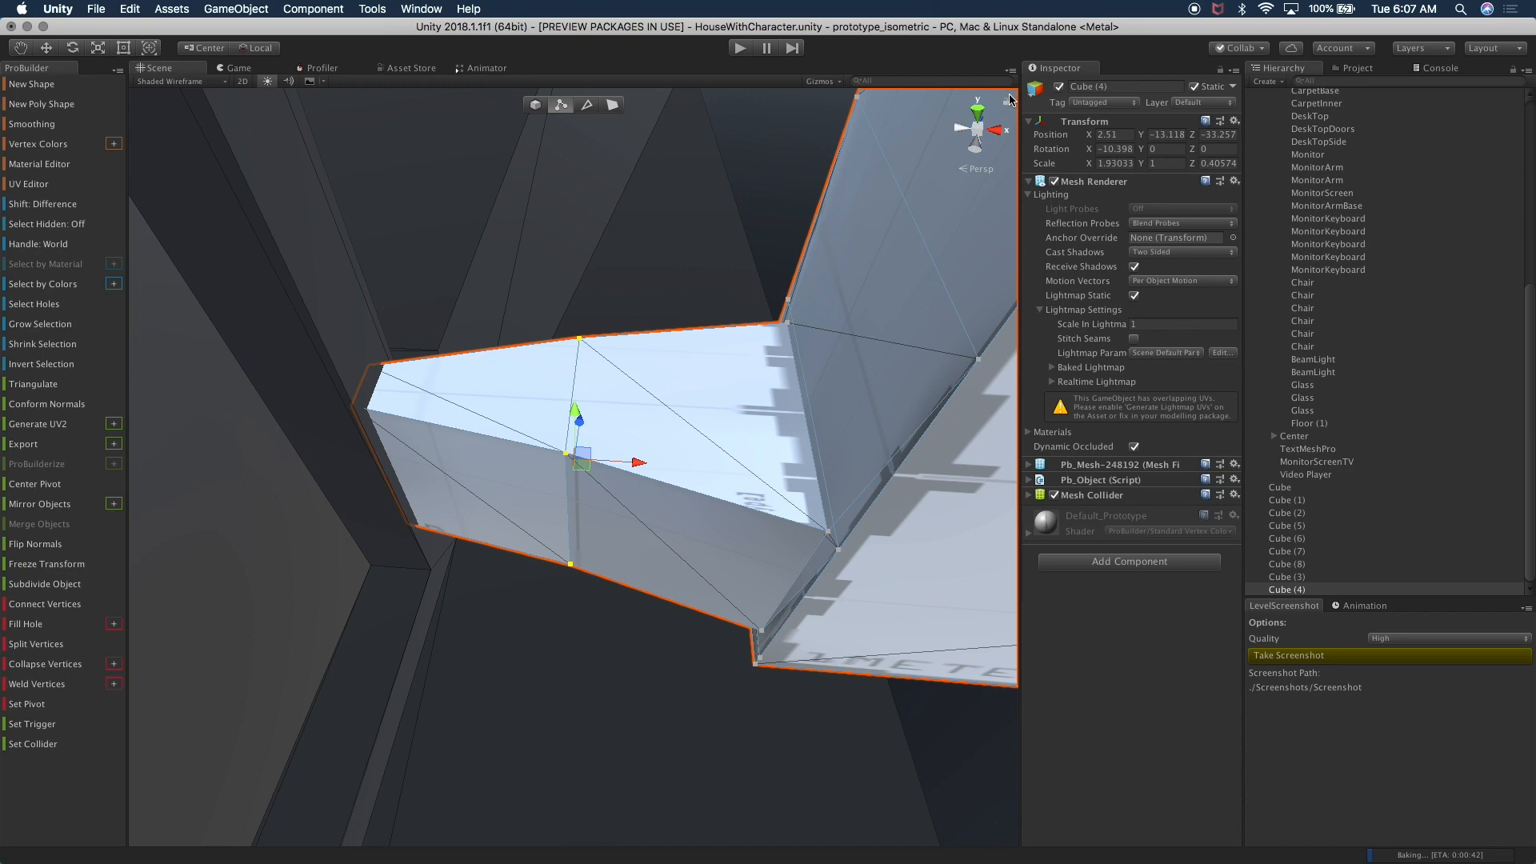
click(976, 110)
drag(576, 392, 574, 432)
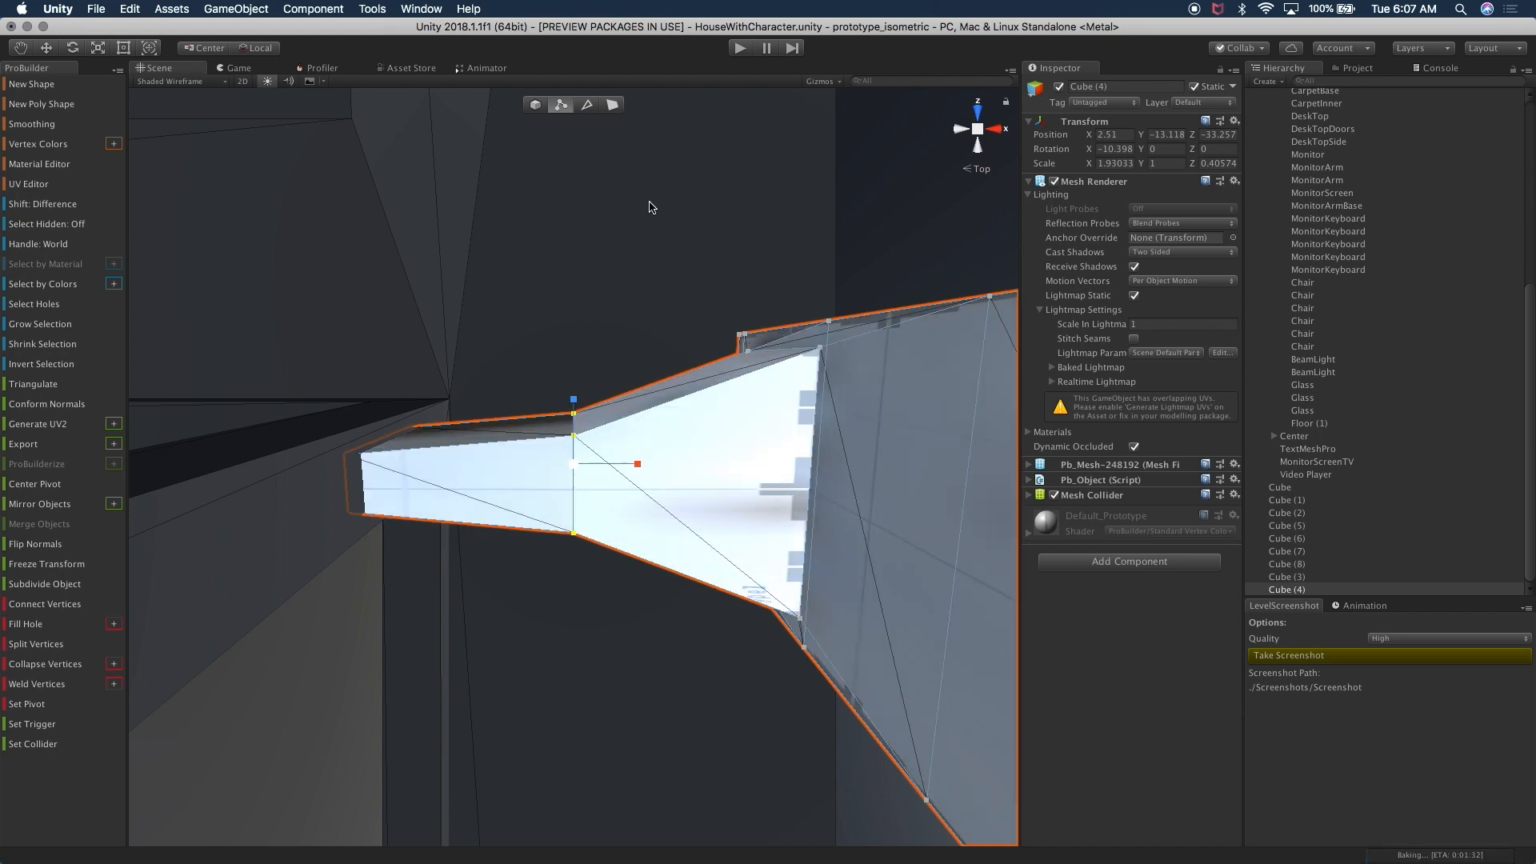
Try adjusting the edge ring where the arm joins the mirror housing, and undo the last change
click(588, 105)
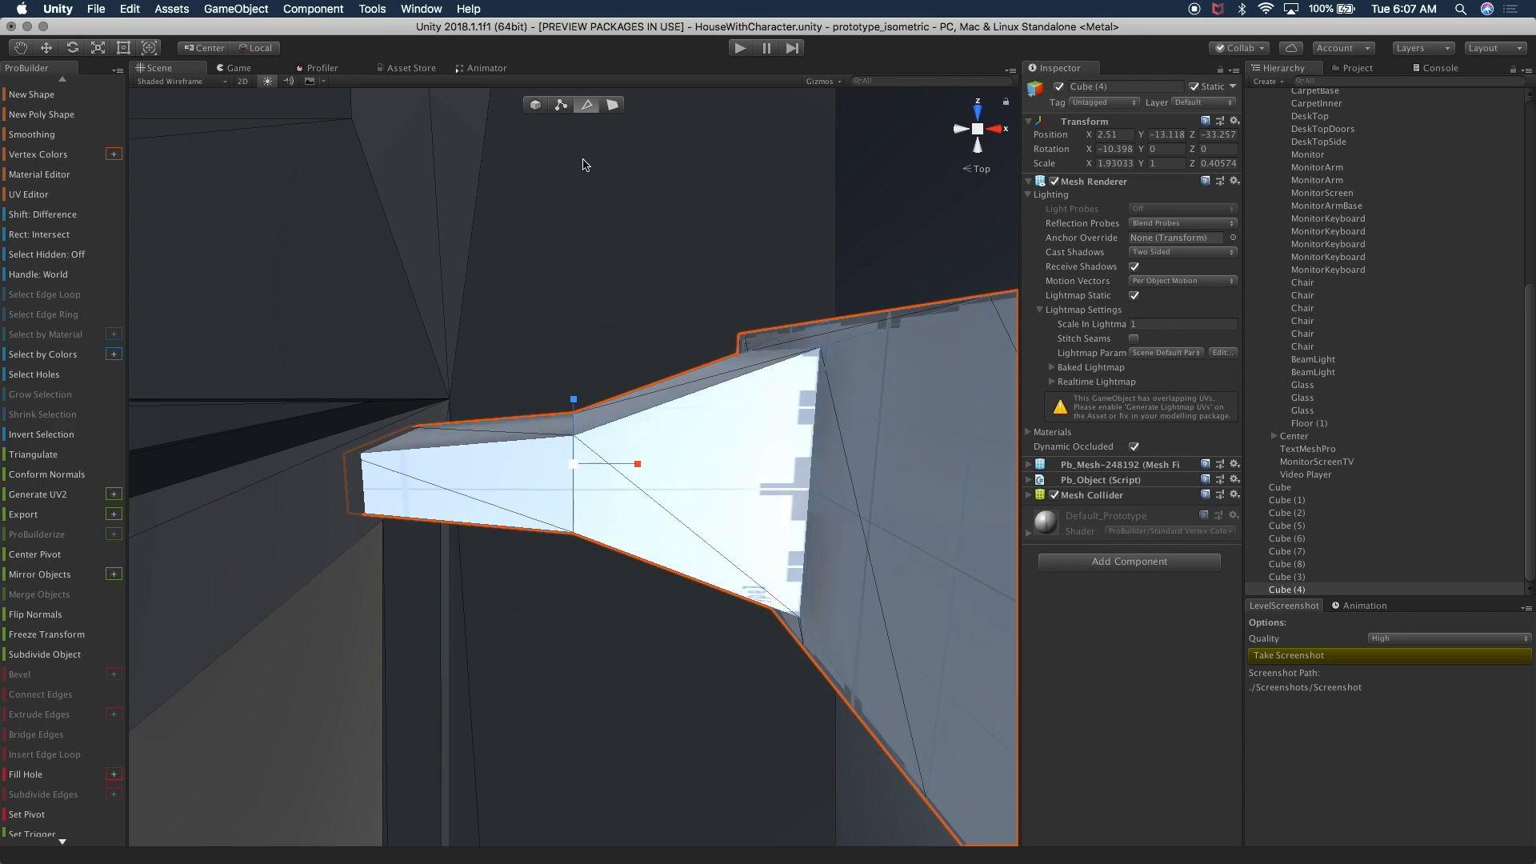
click(810, 489)
alt+drag(811, 489, 788, 600)
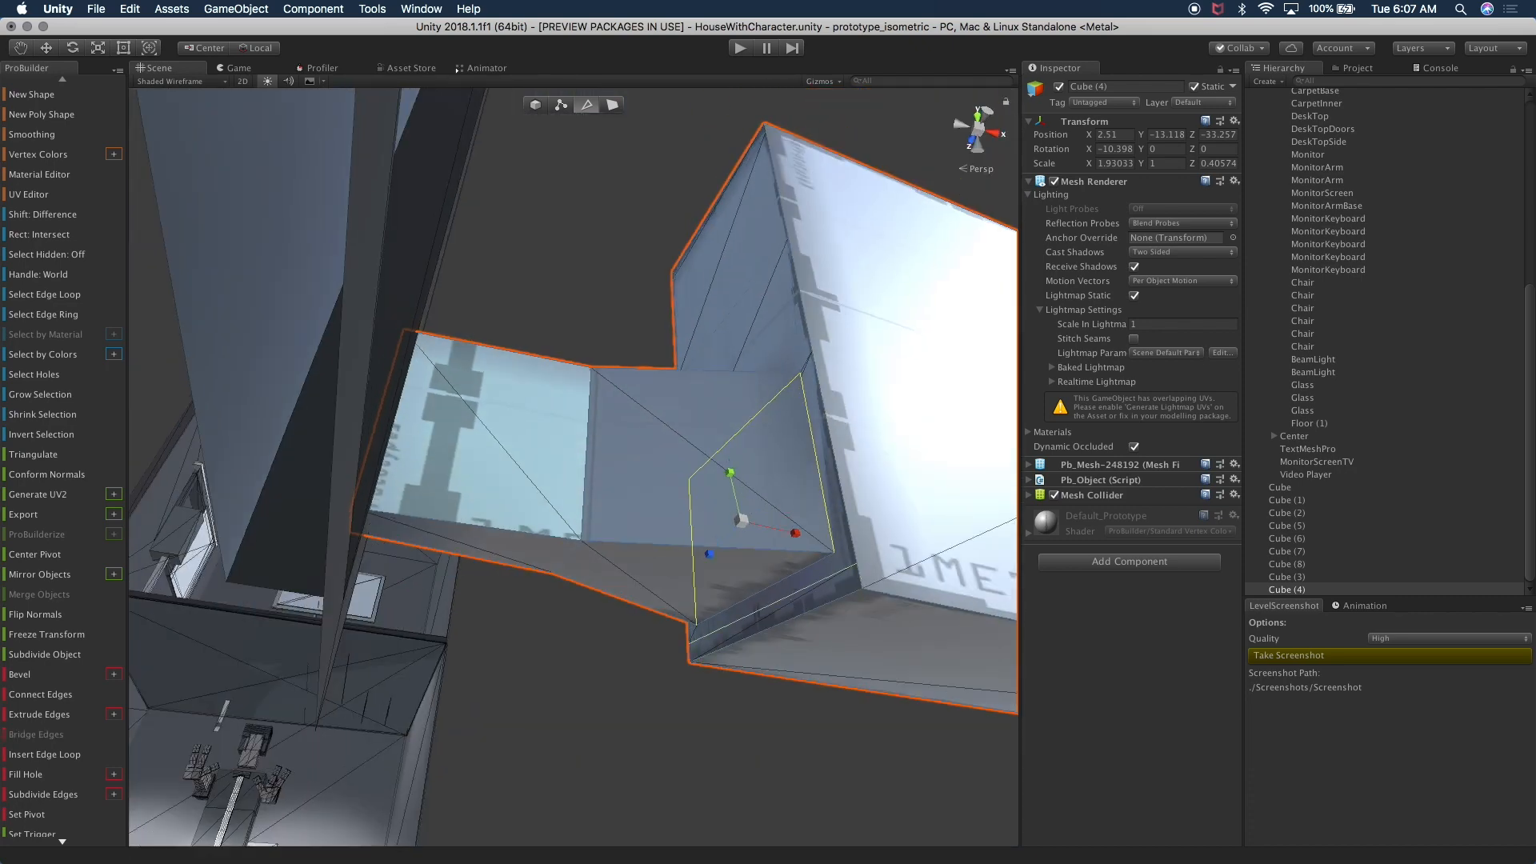
key(super+z)
alt+drag(835, 502, 693, 439)
alt+drag(651, 336, 650, 366)
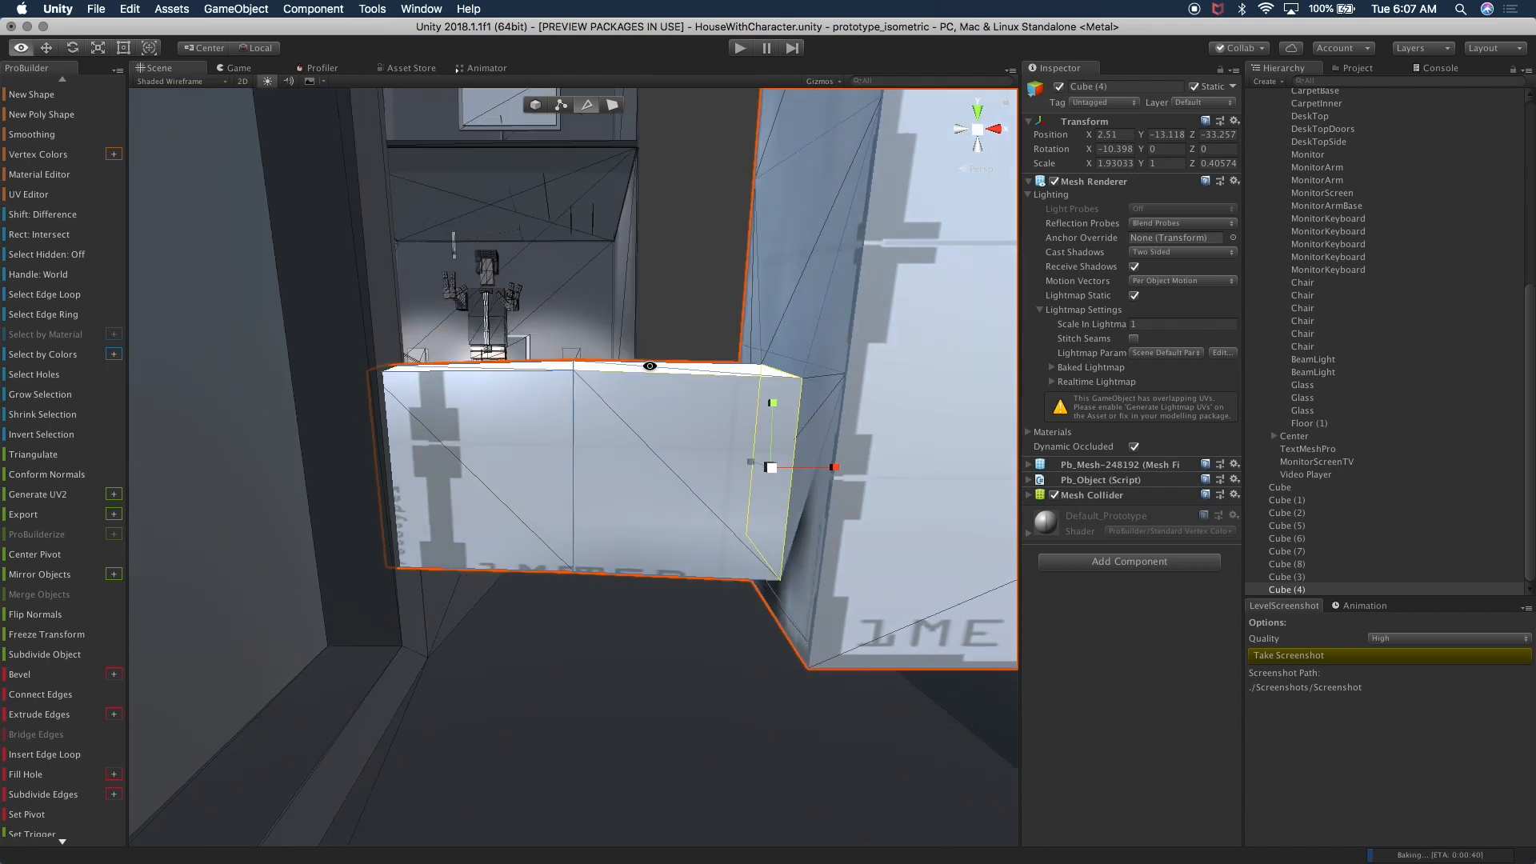
Lower the upper middle vertices of the mirror arm slightly and check the arm against the car body
click(561, 105)
click(573, 365)
drag(575, 299, 575, 306)
alt+drag(562, 408, 629, 614)
scroll(623, 391, down, 10)
alt+drag(747, 483, 525, 363)
alt+drag(426, 384, 464, 354)
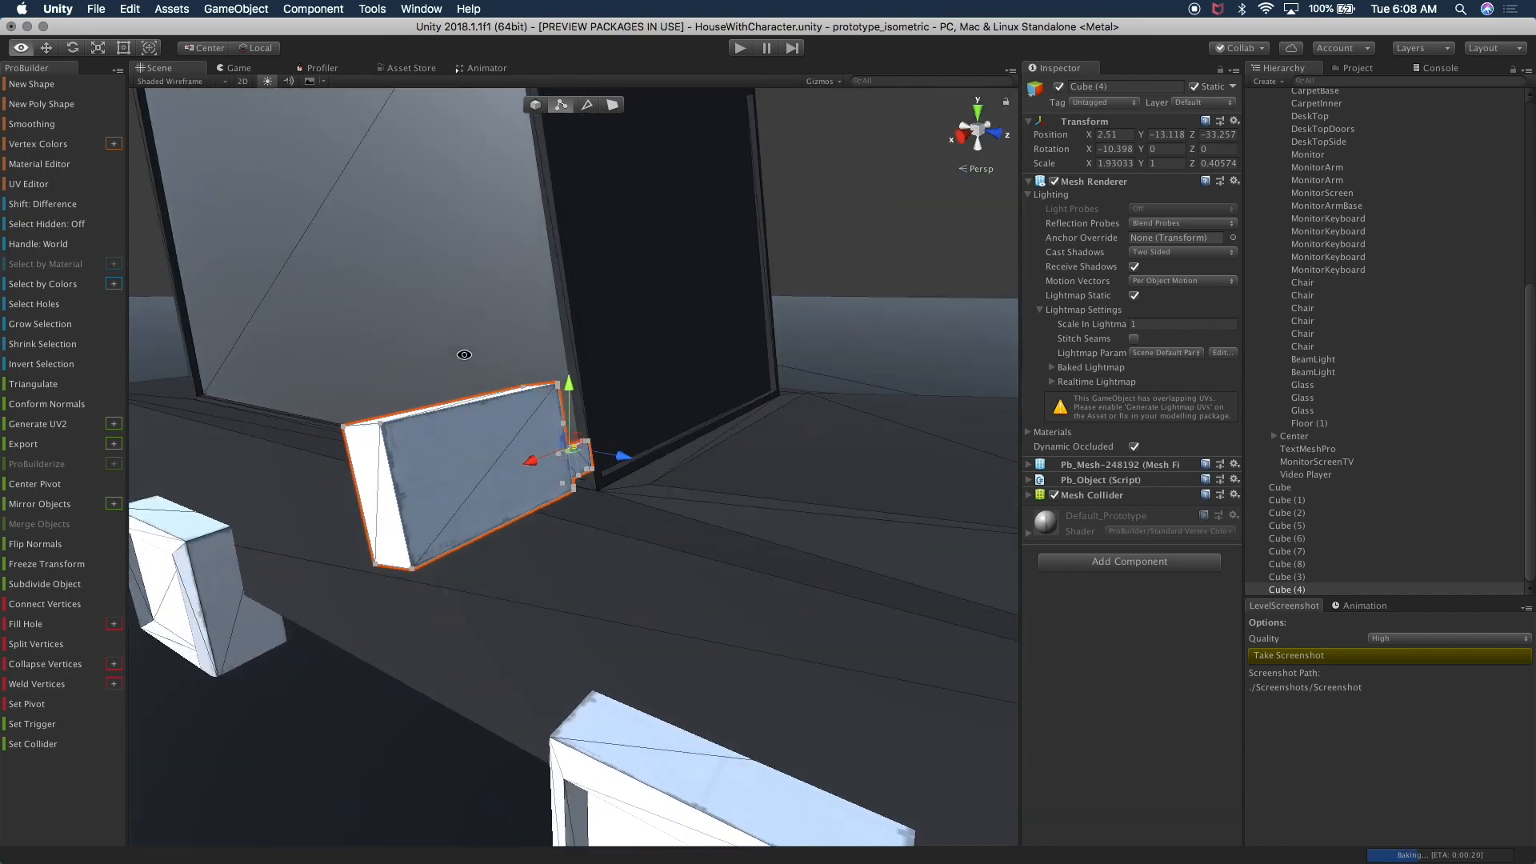
Select the edges at the mirror housing's outer end and shift them slightly along Z to angle the mirror
click(587, 105)
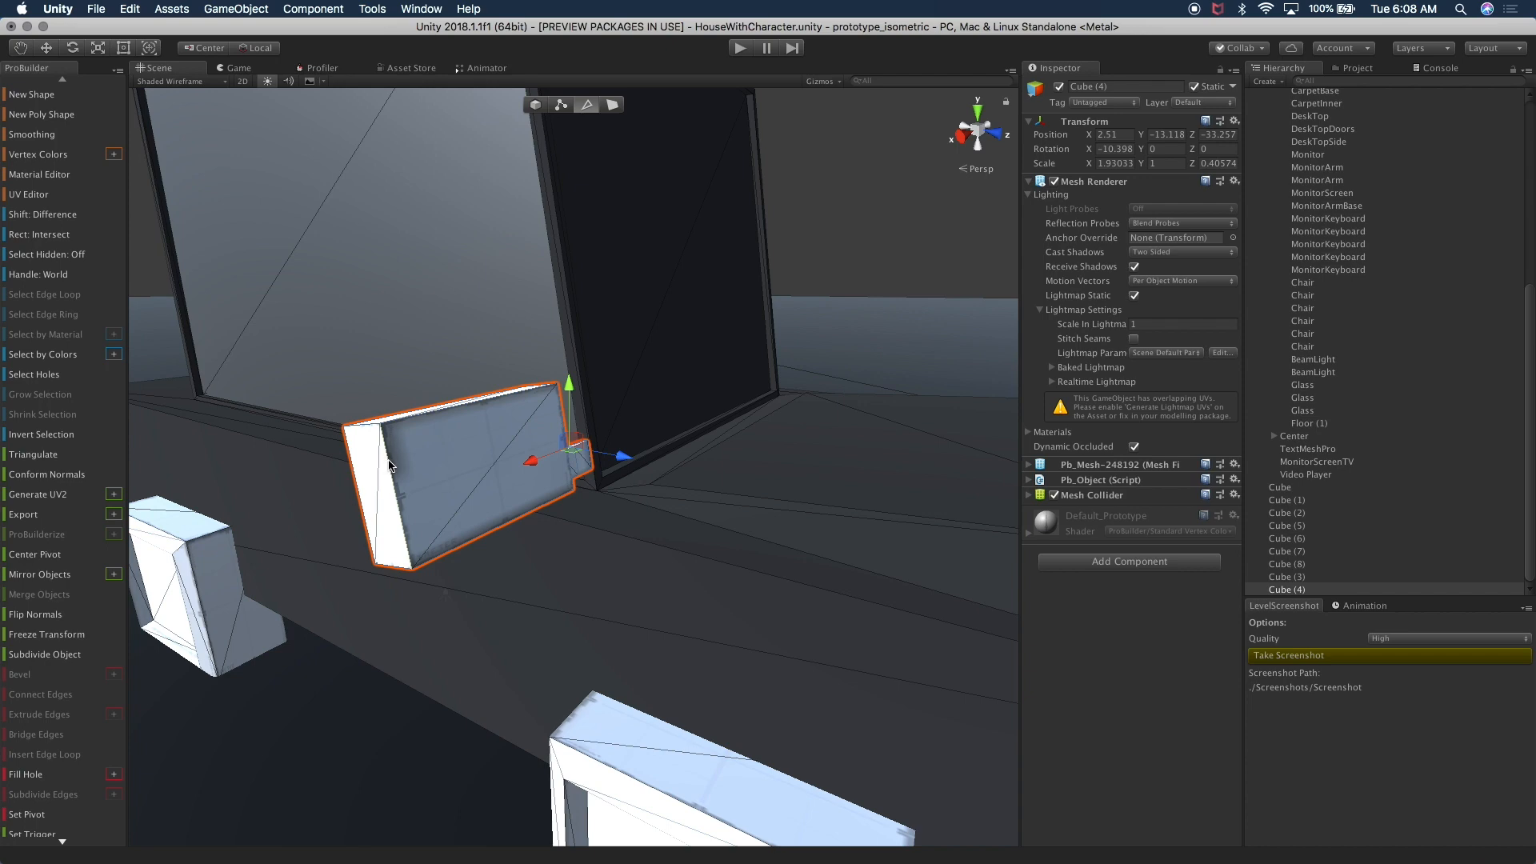
alt+drag(464, 474, 456, 615)
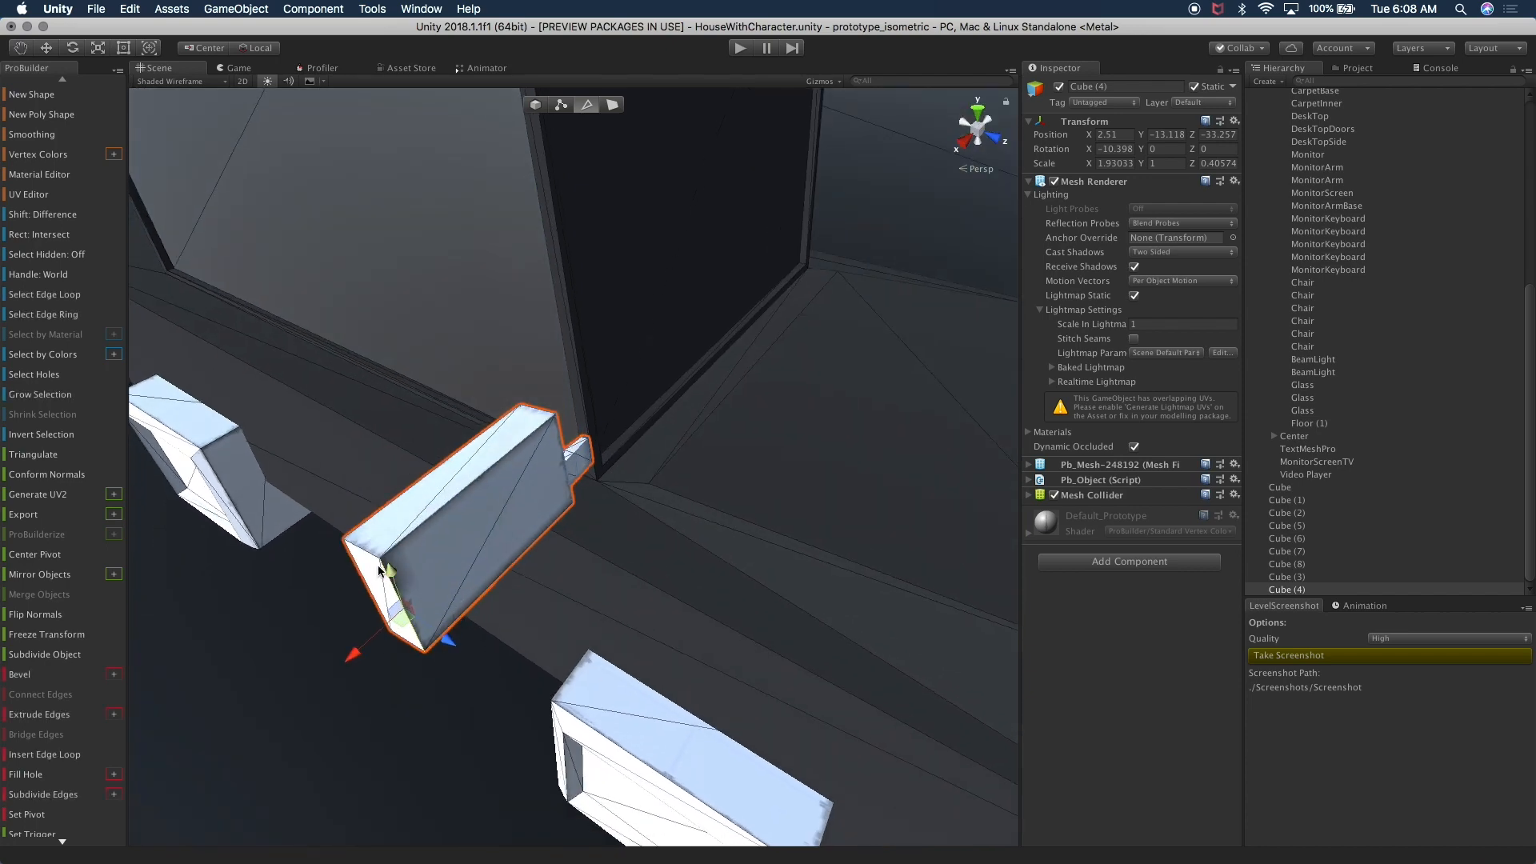
click(356, 574)
alt+drag(450, 553, 460, 592)
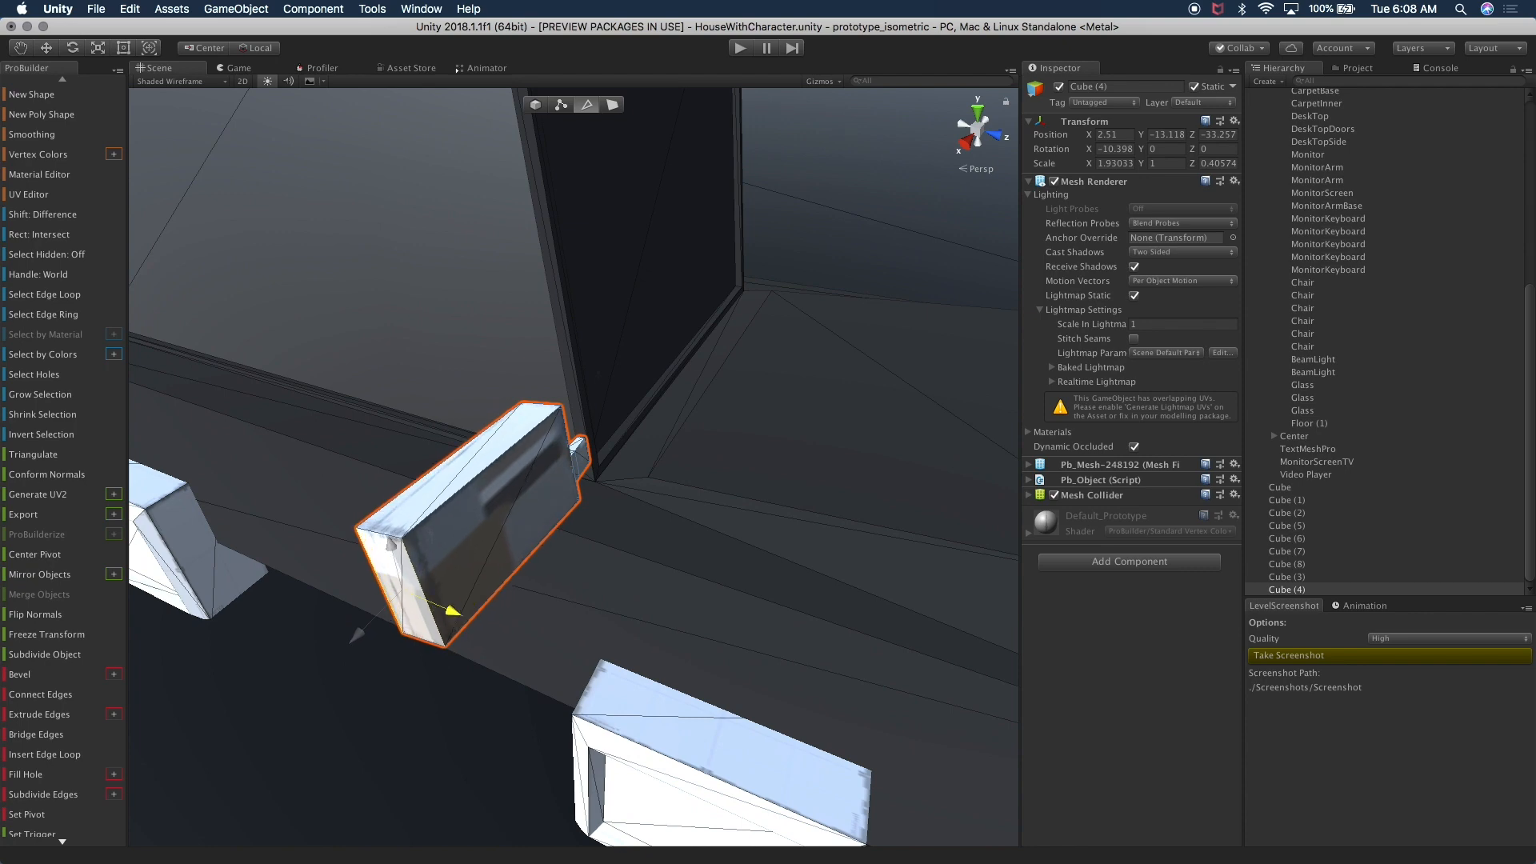
alt+drag(455, 547, 623, 507)
drag(653, 569, 645, 572)
key(e)
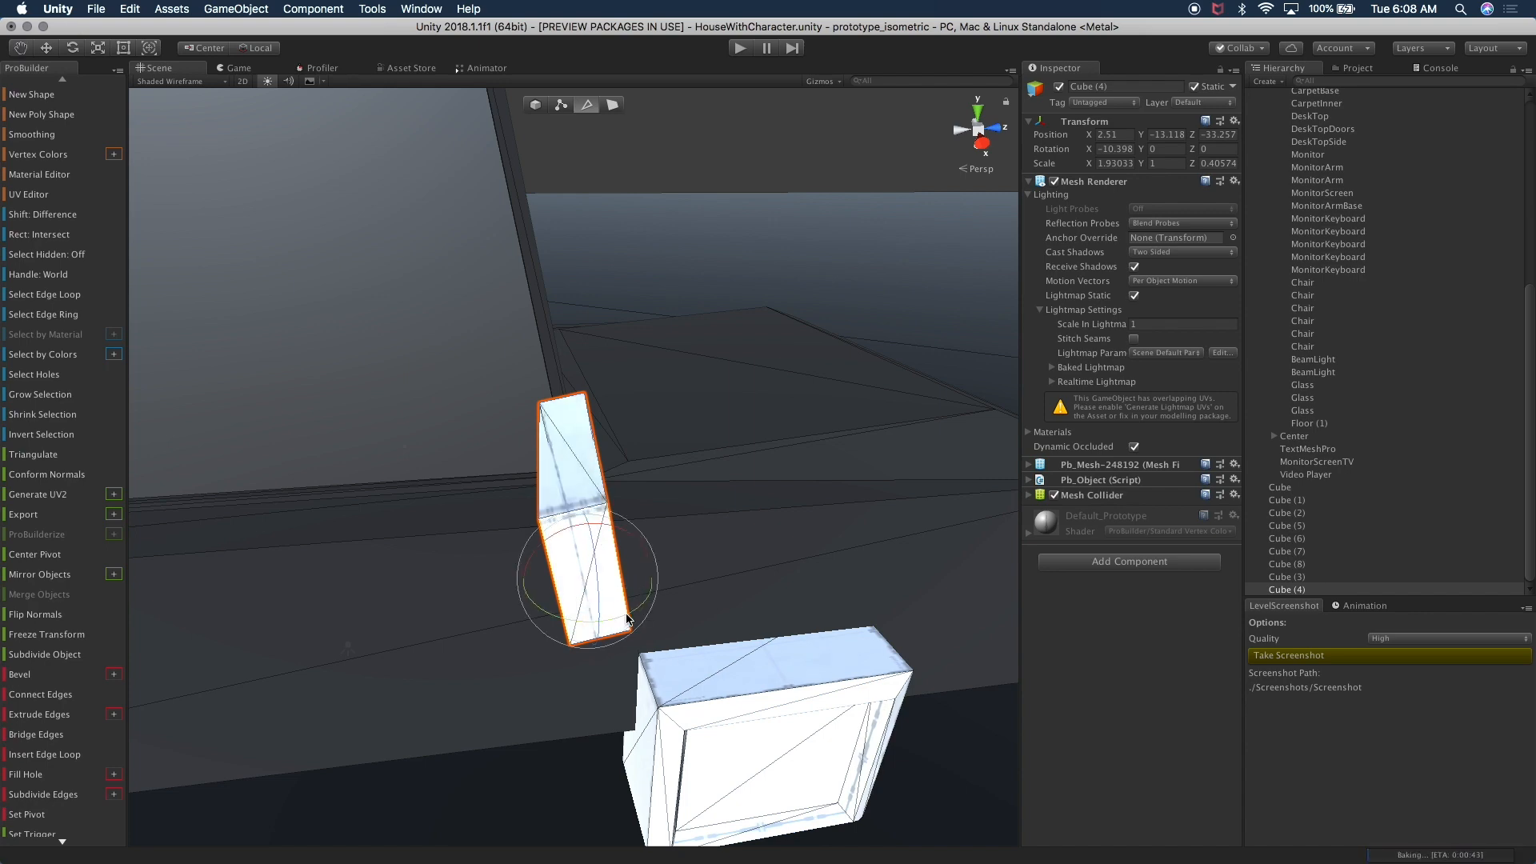
alt+drag(724, 401, 320, 383)
mouse_move(547, 417)
alt+mouse_down()
mouse_move(518, 317)
mouse_move(532, 410)
alt+mouse_up()
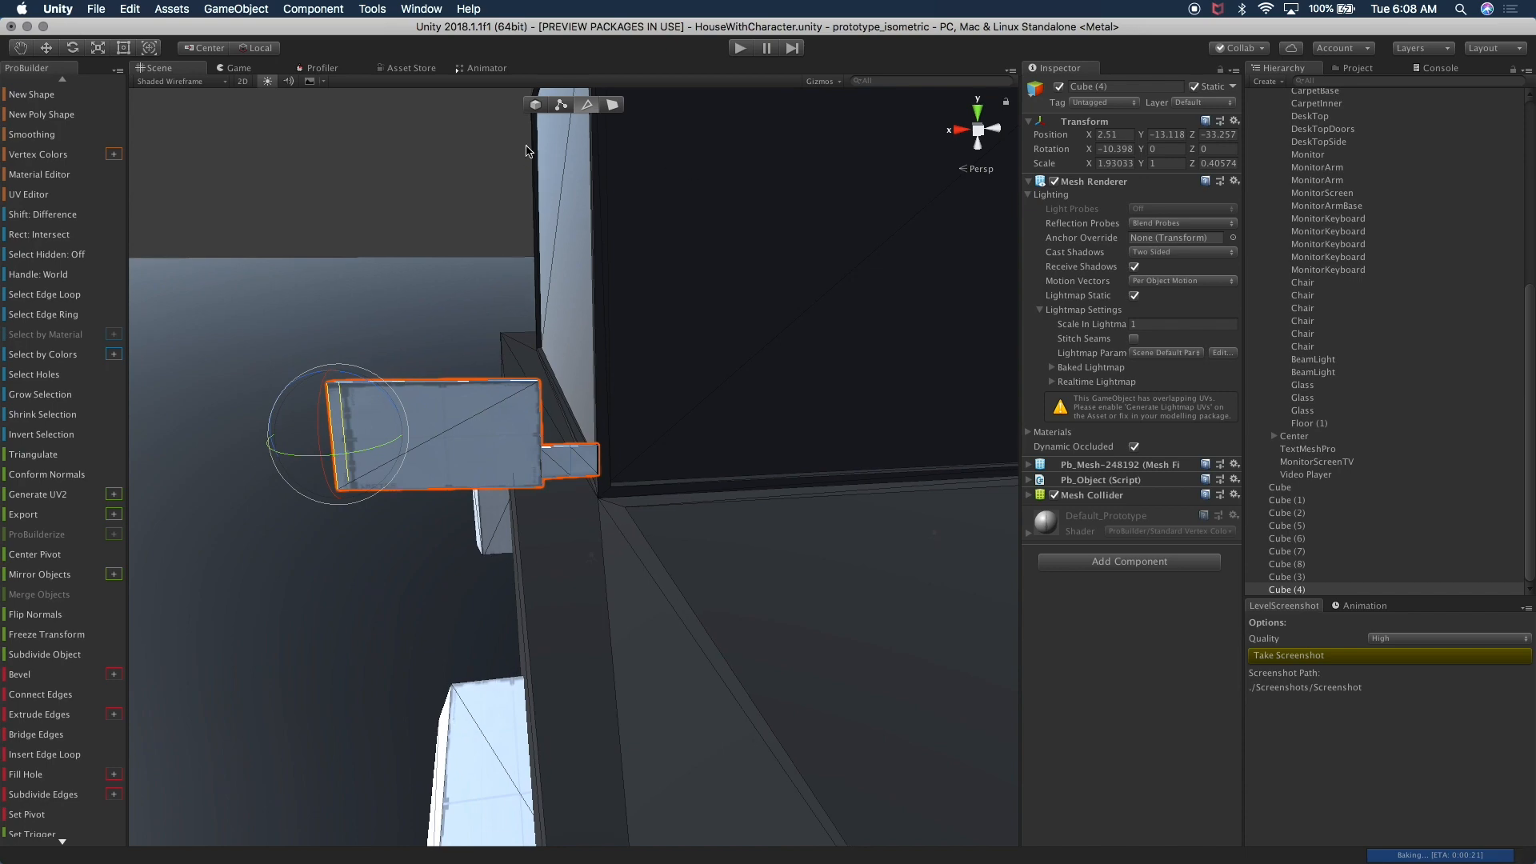
Return to whole-object editing, reselect the side mirror and examine its fit from the front of the car
double_click(459, 252)
scroll(555, 339, down, 10)
mouse_move(729, 408)
alt+mouse_down()
mouse_move(388, 413)
mouse_move(741, 406)
alt+mouse_up()
scroll(717, 444, down, 8)
alt+drag(272, 504, 439, 507)
alt+drag(582, 504, 493, 491)
click(474, 474)
click(467, 471)
alt+drag(596, 452, 514, 521)
scroll(654, 533, up, 3)
scroll(655, 533, up, 5)
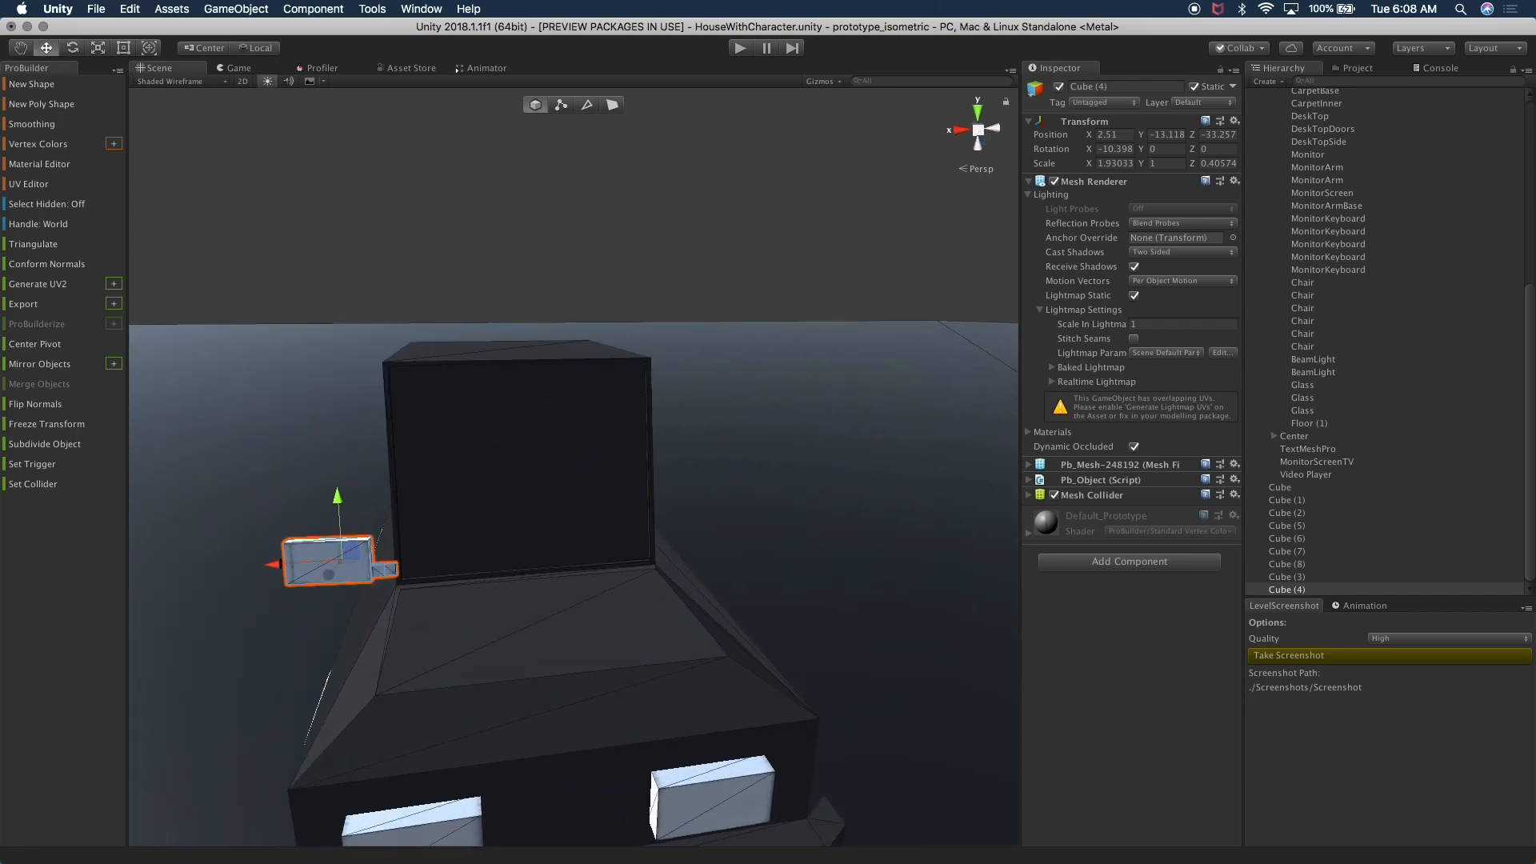
Duplicate the side mirror to the opposite side of the car and flip the copy with an X scale of -1.9303
key(super+d)
drag(280, 564, 672, 534)
key(r)
key(f)
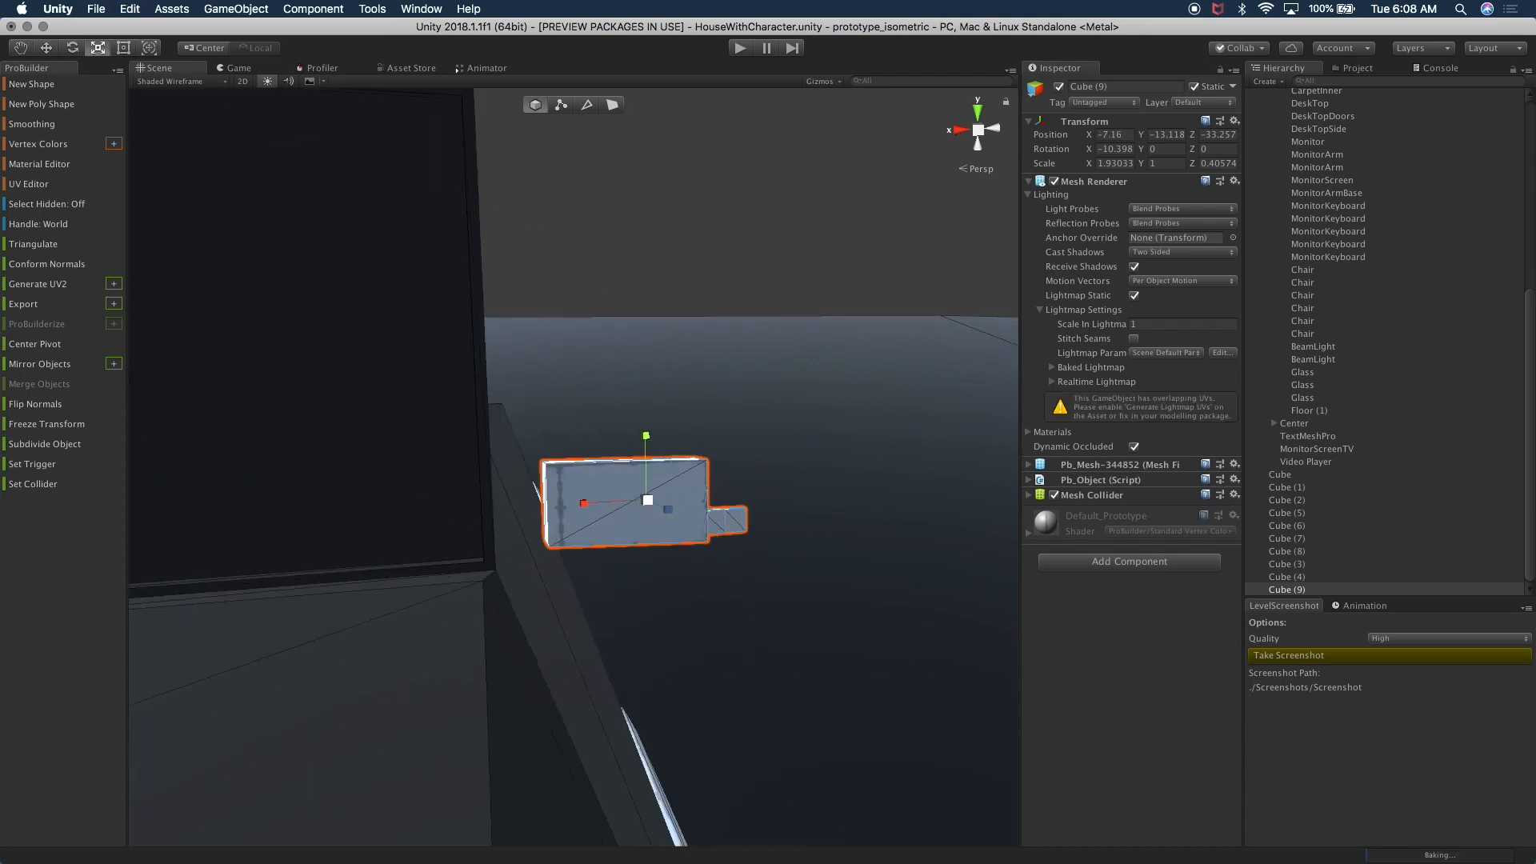
scroll(676, 554, down, 5)
middle_drag(672, 556, 729, 561)
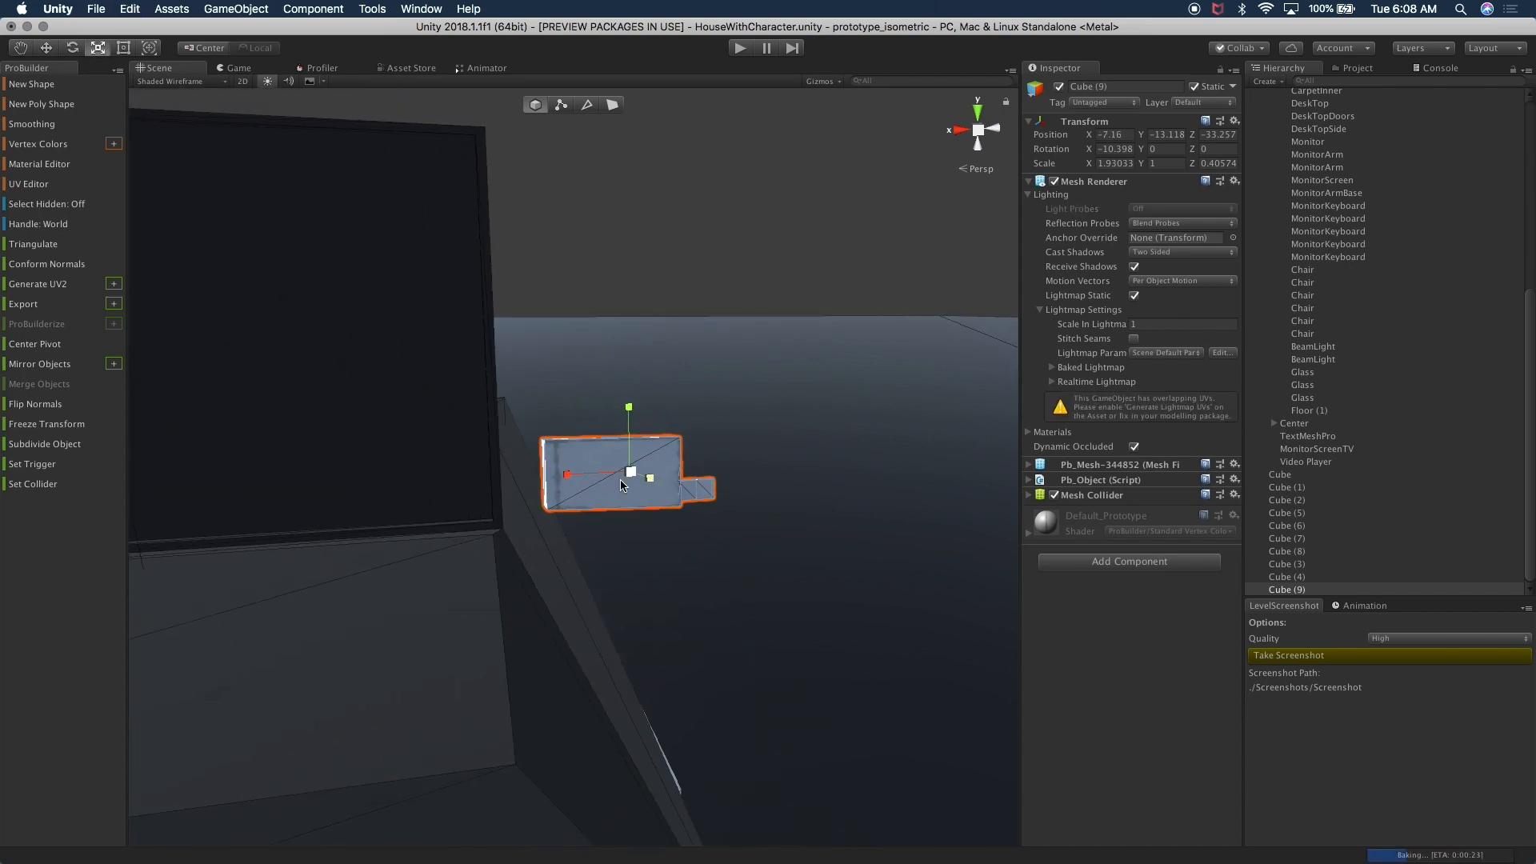
drag(567, 480, 710, 481)
key(super+z)
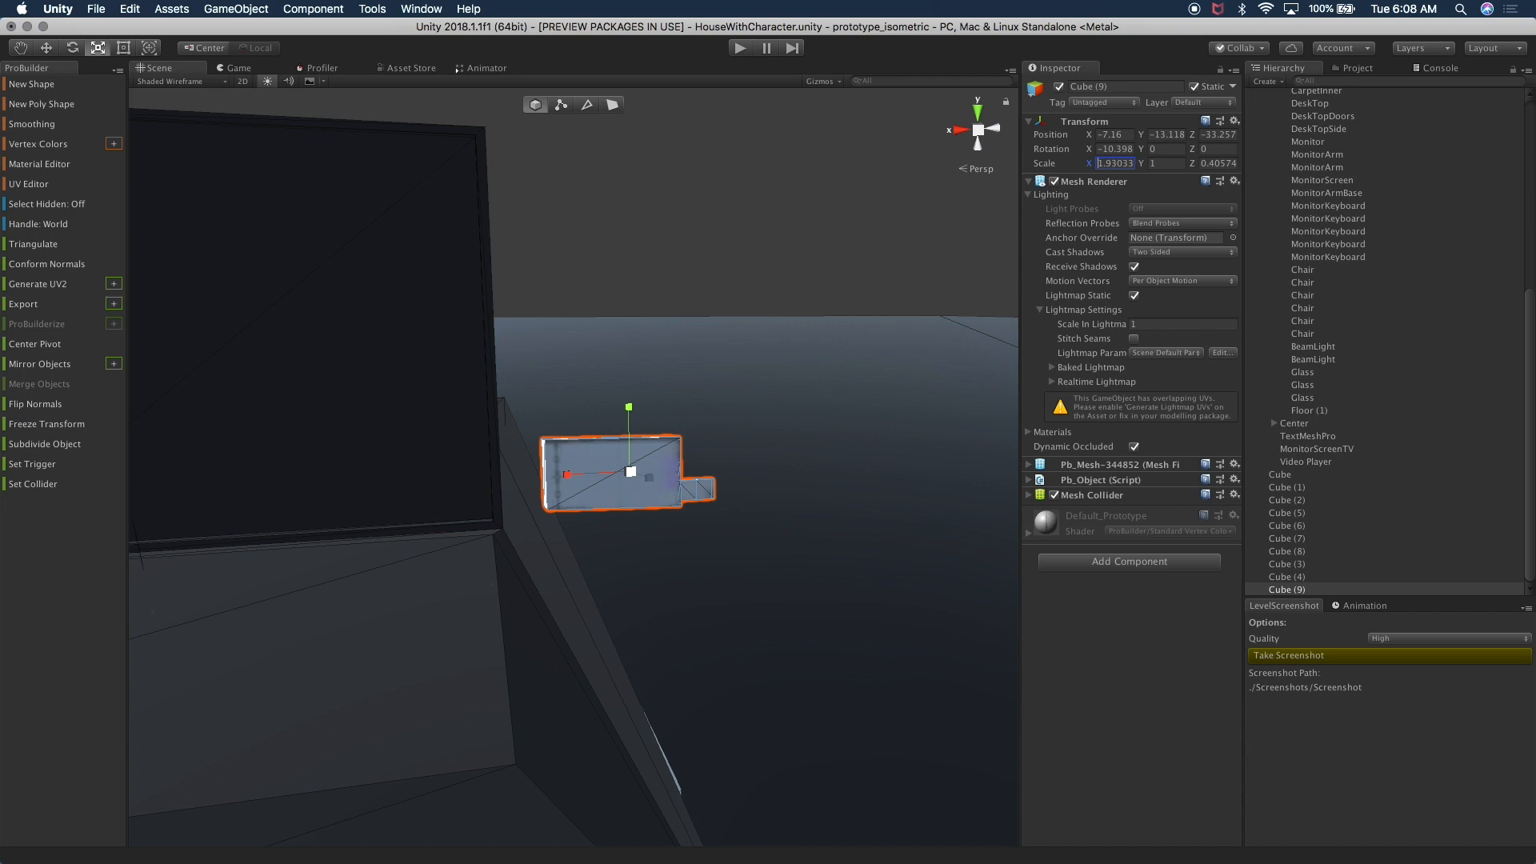
text(-)
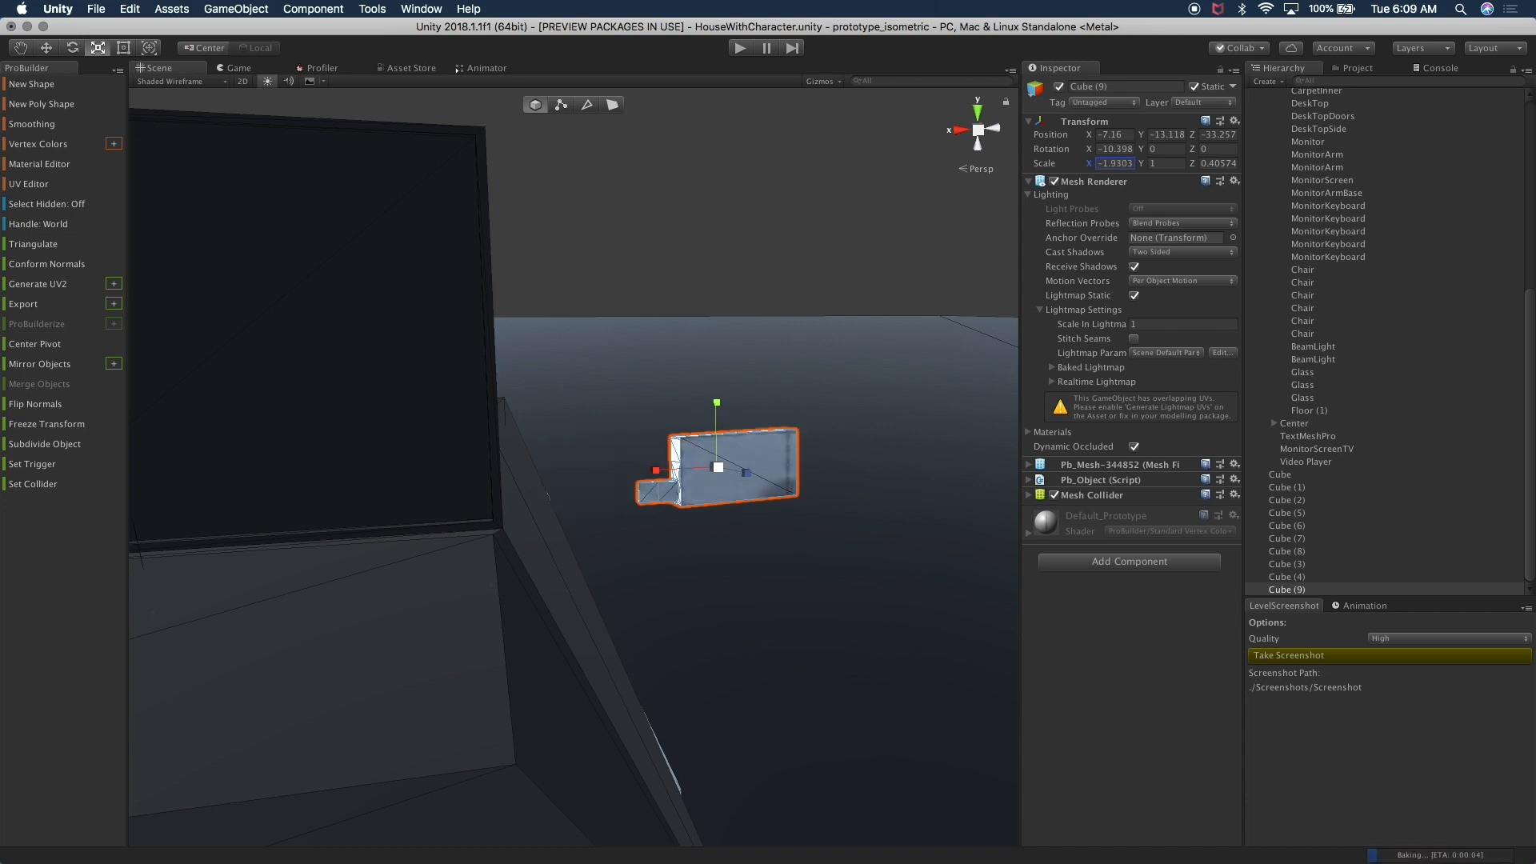
Move the flipped mirror towards the cabin to X -5.11 so its arm meets the windshield corner
text(w)
drag(655, 469, 522, 474)
alt+drag(703, 384, 267, 457)
alt+drag(466, 442, 592, 360)
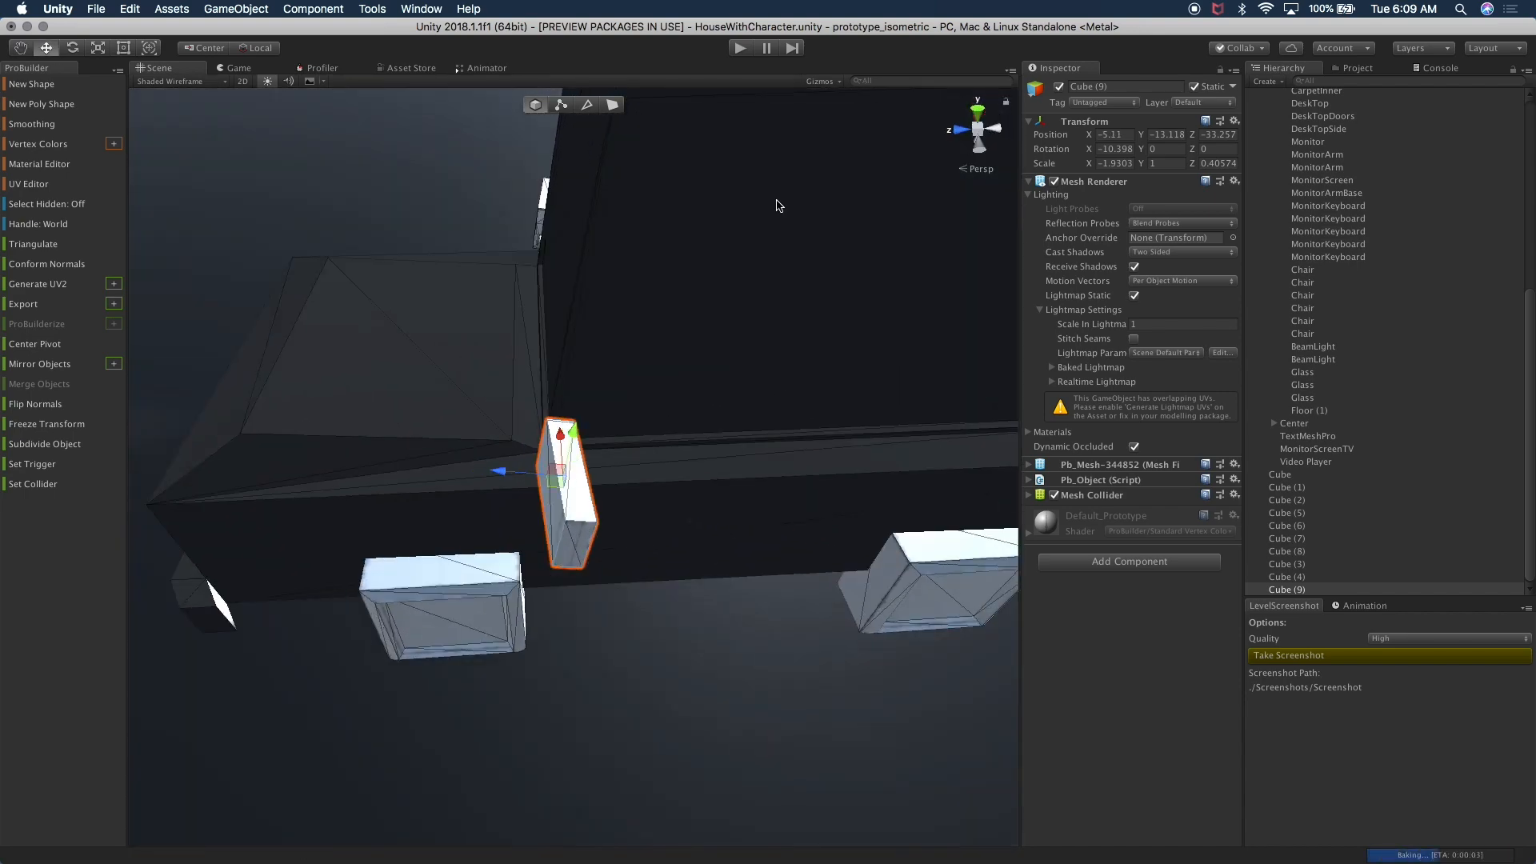
Compare both mirrors from above and nudge the copied mirror to Y -13.115 and Z -33.241
click(976, 112)
middle_drag(785, 371, 483, 236)
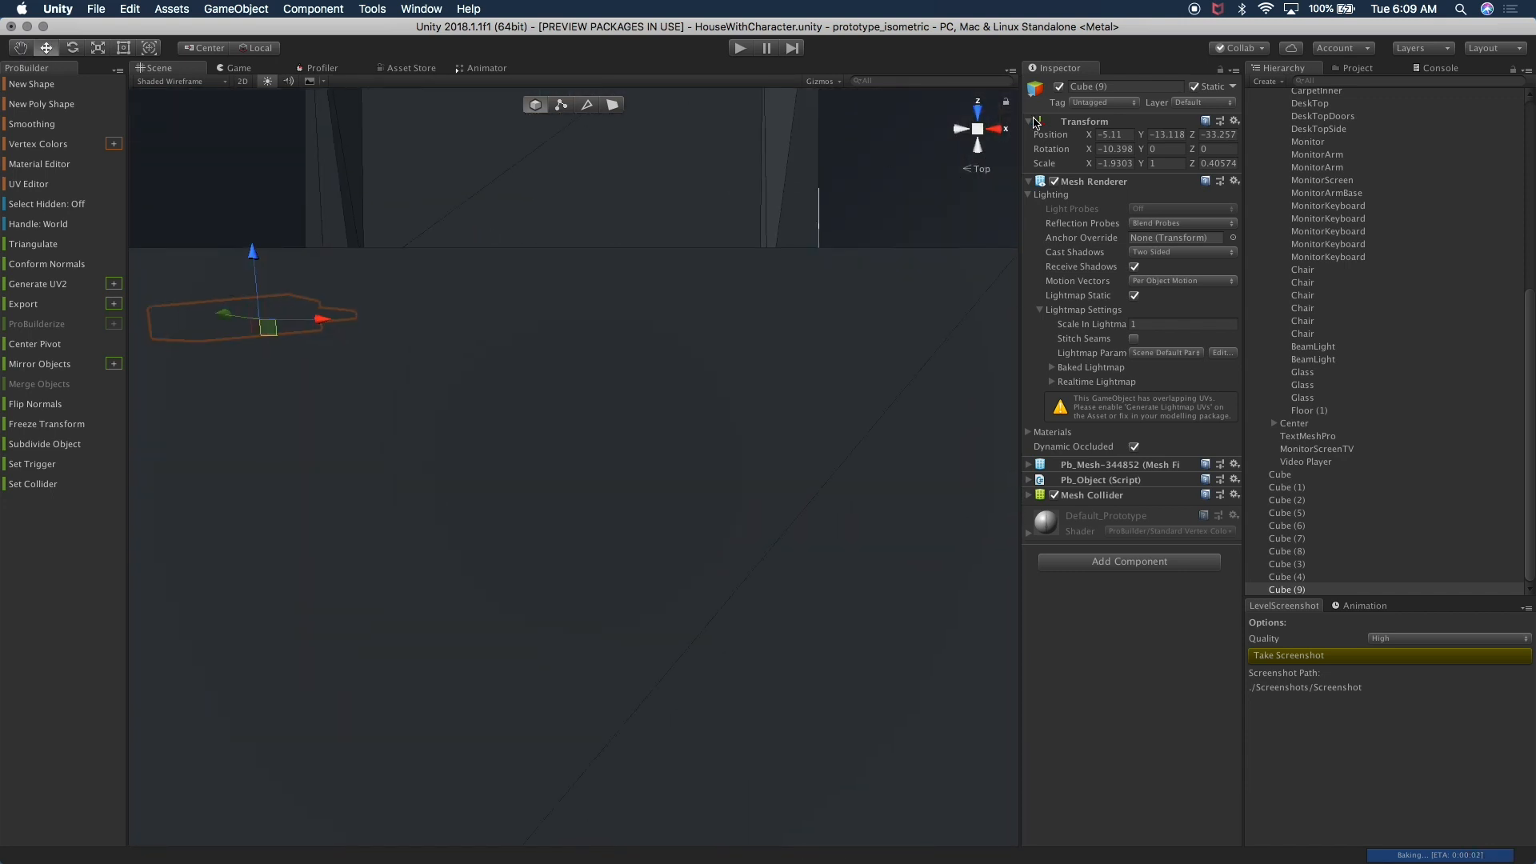
click(976, 129)
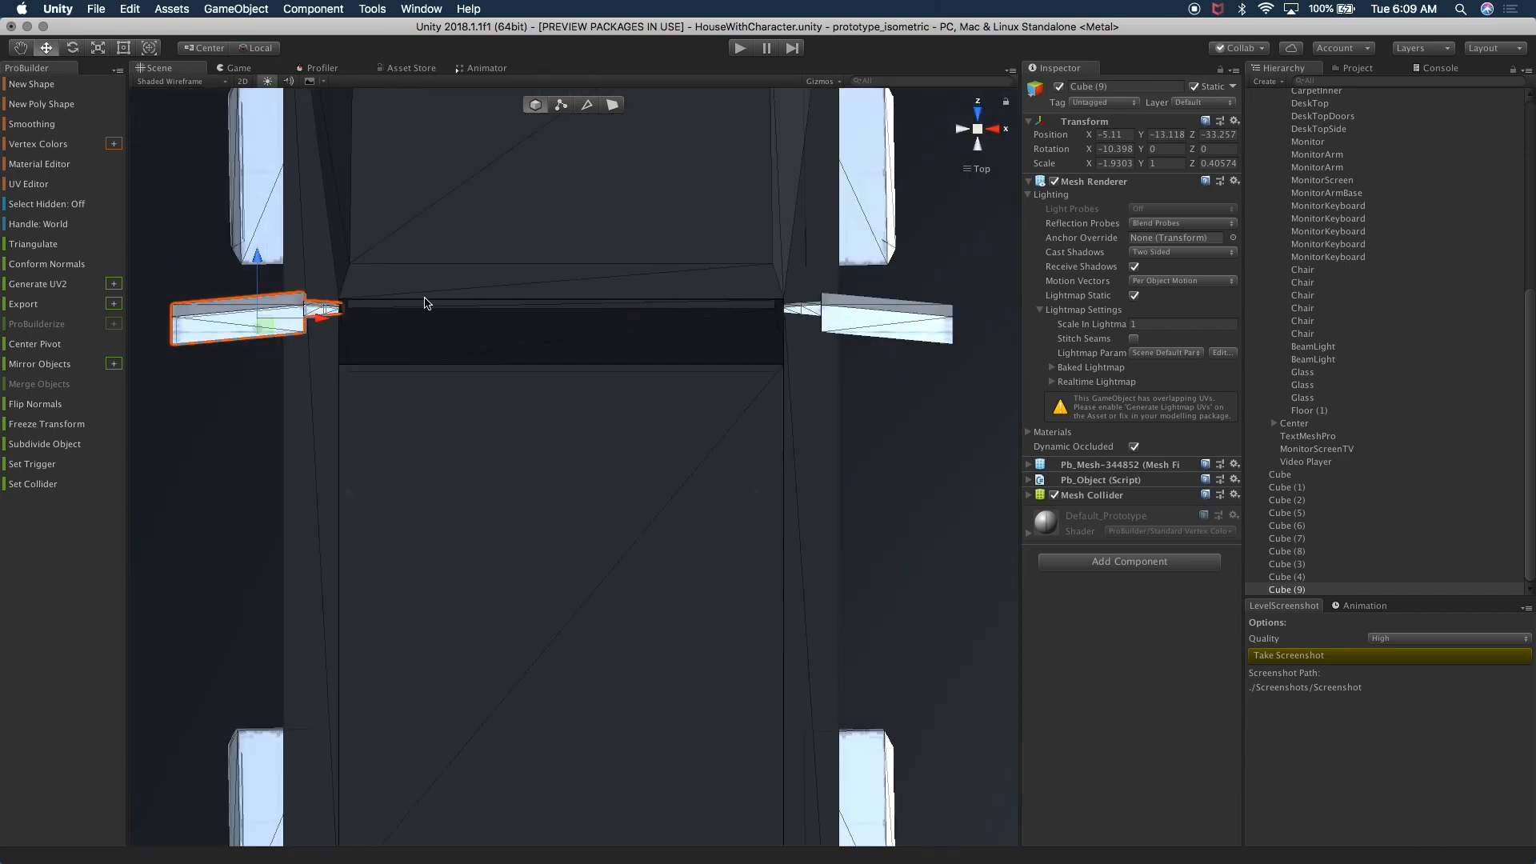
middle_drag(387, 299, 531, 380)
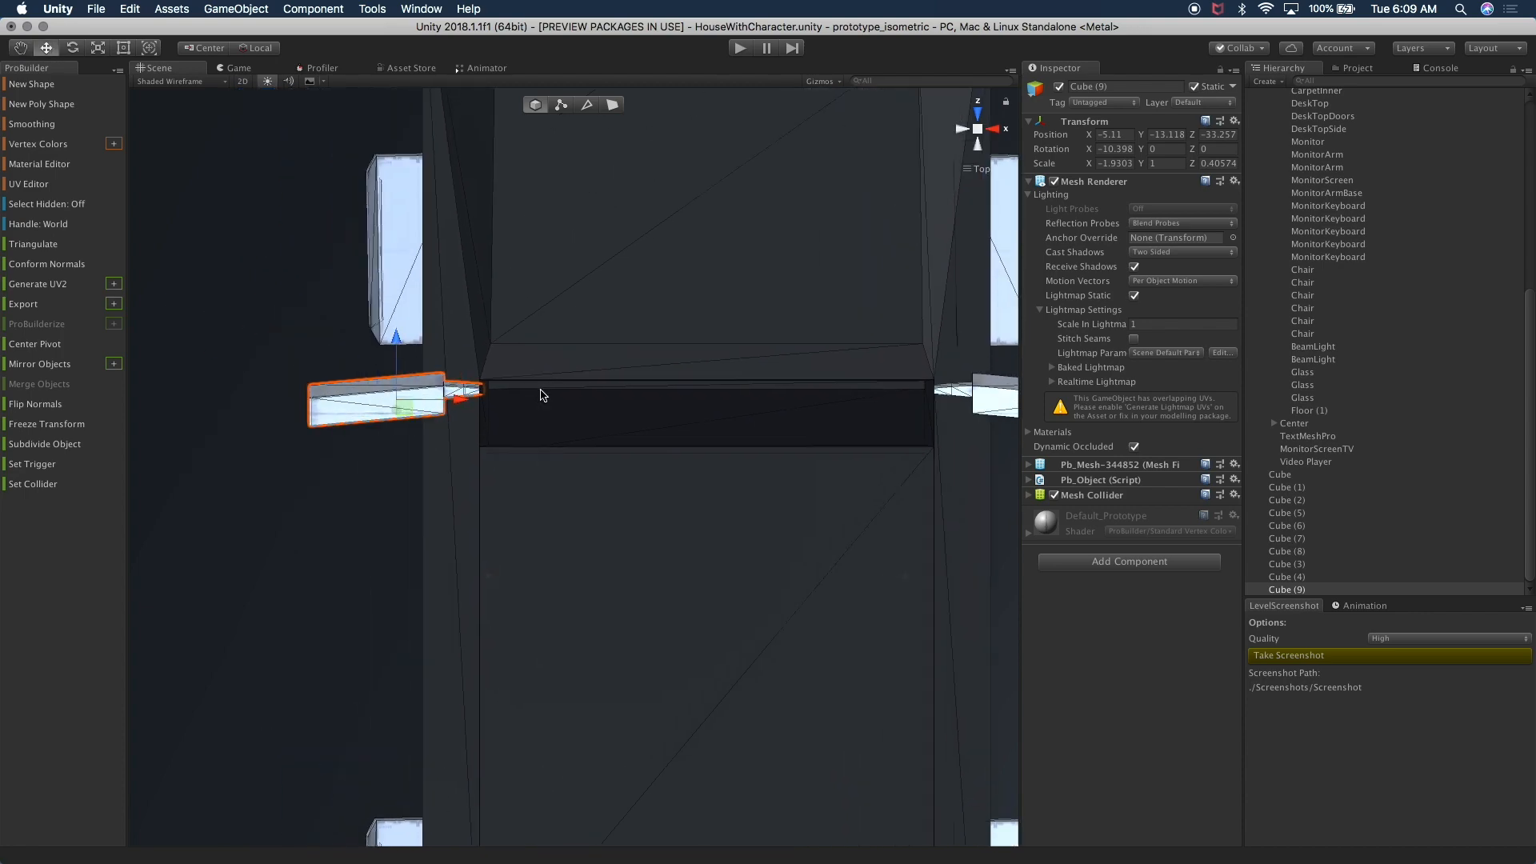
scroll(540, 391, up, 5)
middle_drag(422, 352, 594, 426)
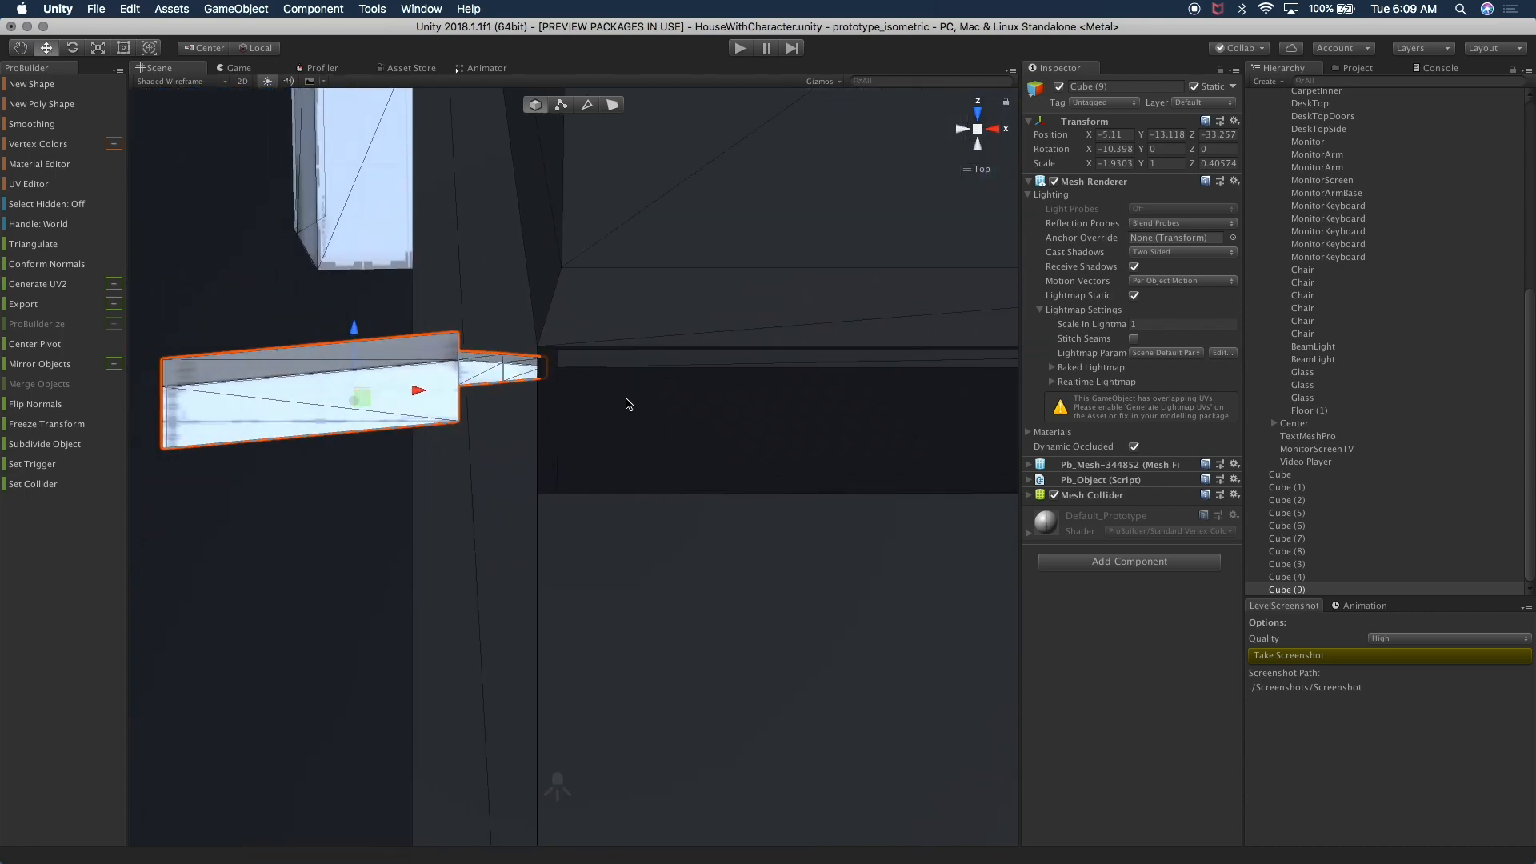
alt+drag(752, 473, 445, 569)
drag(314, 475, 316, 470)
scroll(508, 586, down, 8)
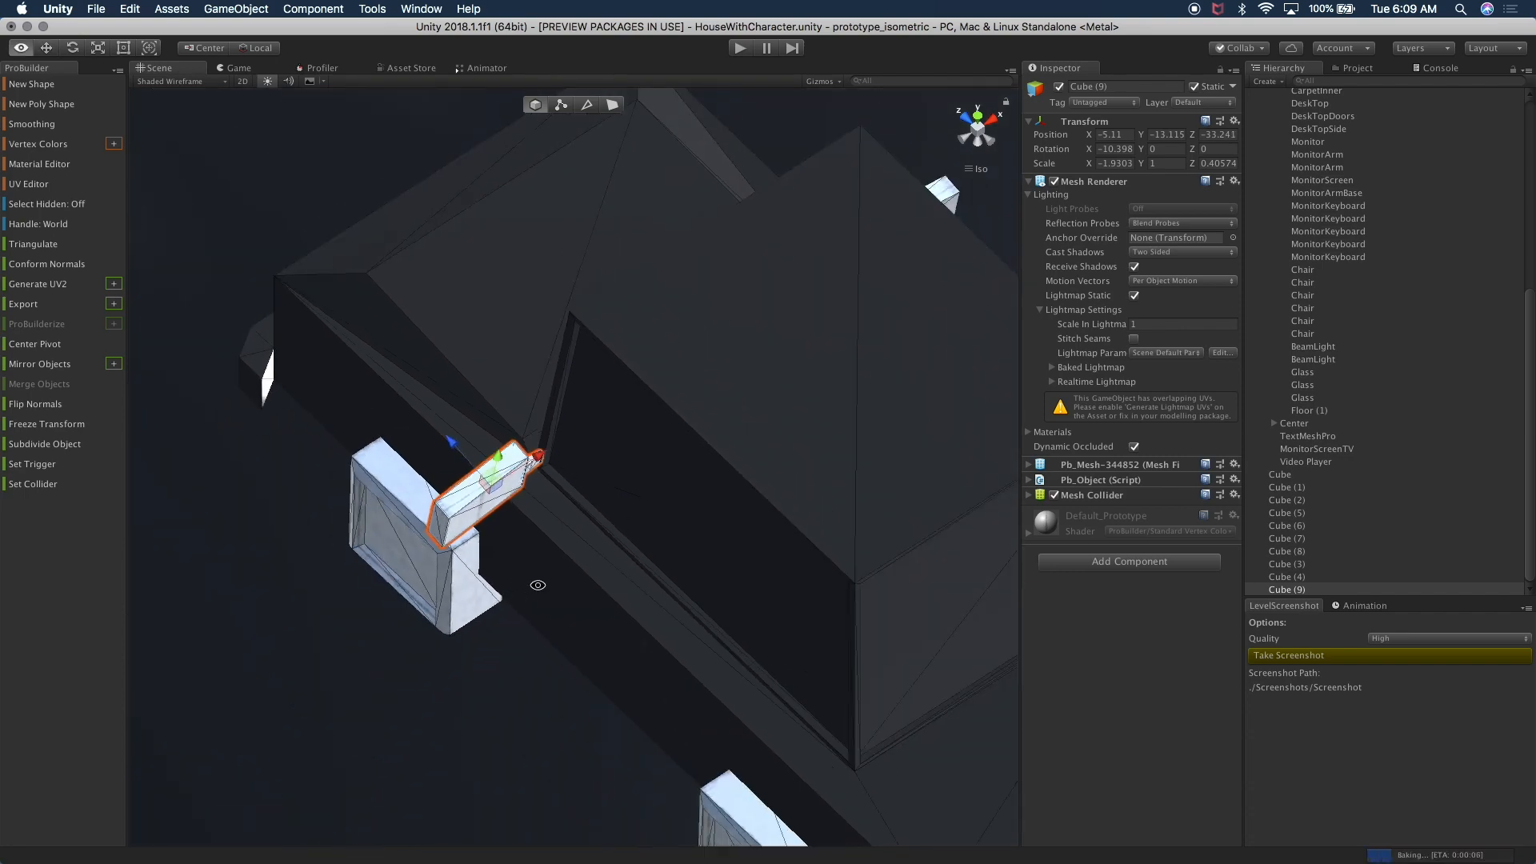
Examine both side mirrors around the car from above, the side and the front, and clear the selection
alt+drag(521, 582, 381, 565)
scroll(752, 514, down, 4)
middle_drag(759, 514, 642, 516)
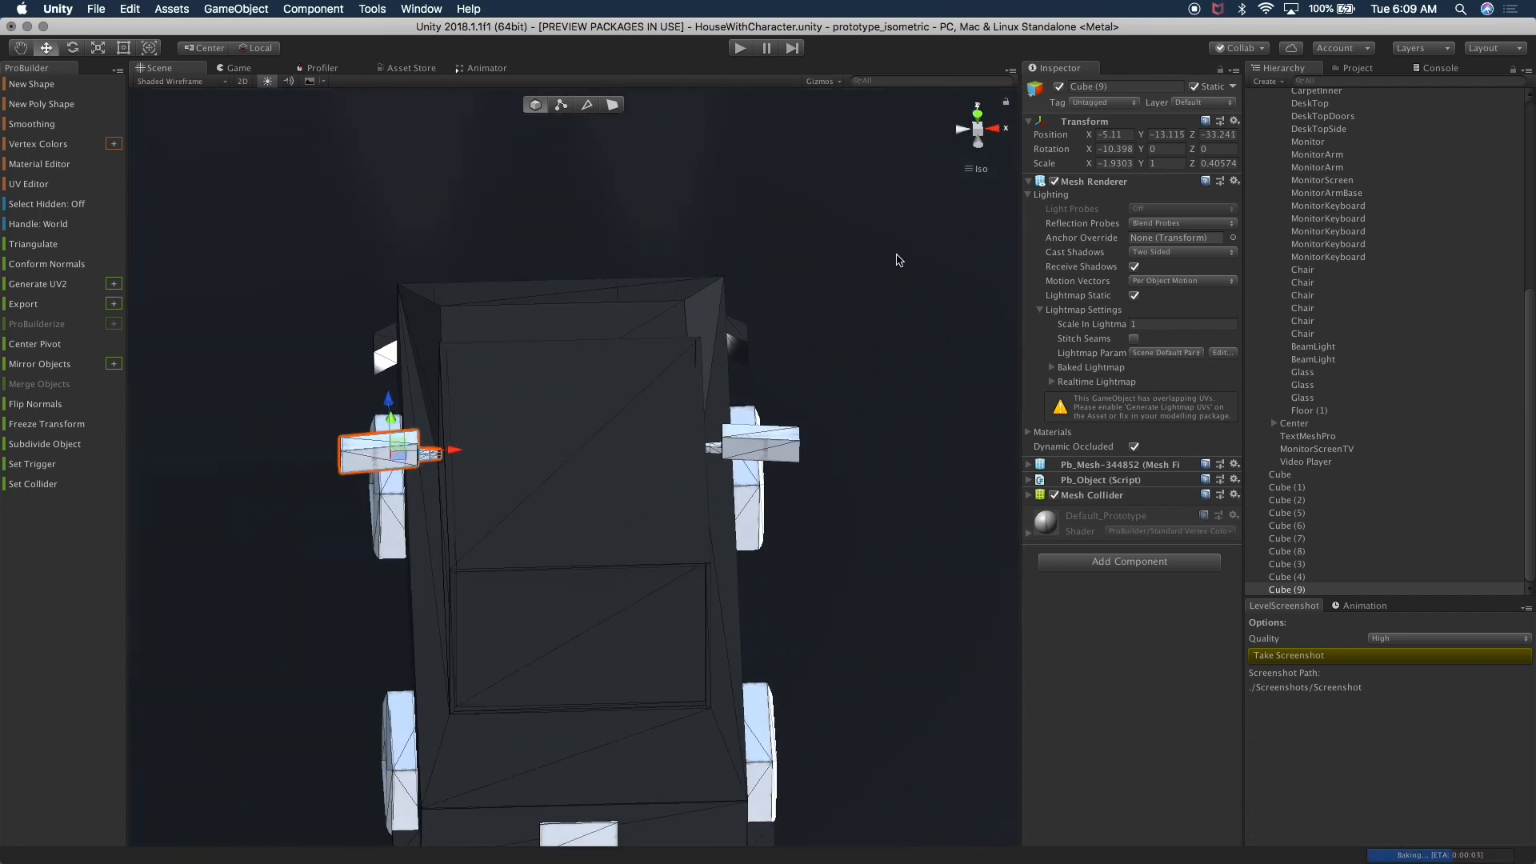
alt+drag(483, 440, 898, 280)
alt+drag(596, 435, 789, 411)
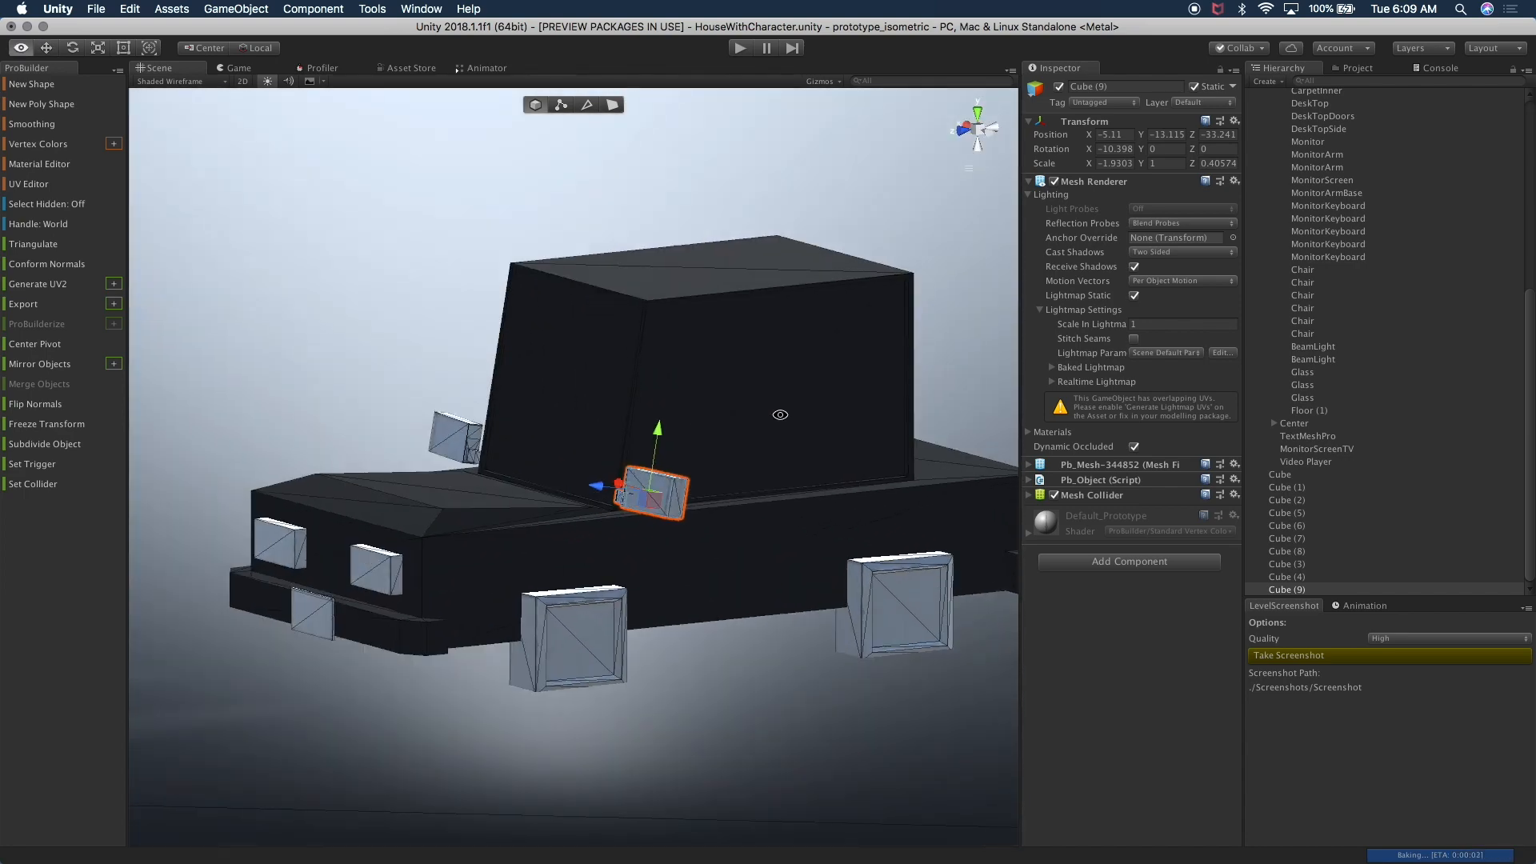
alt+drag(731, 316, 943, 304)
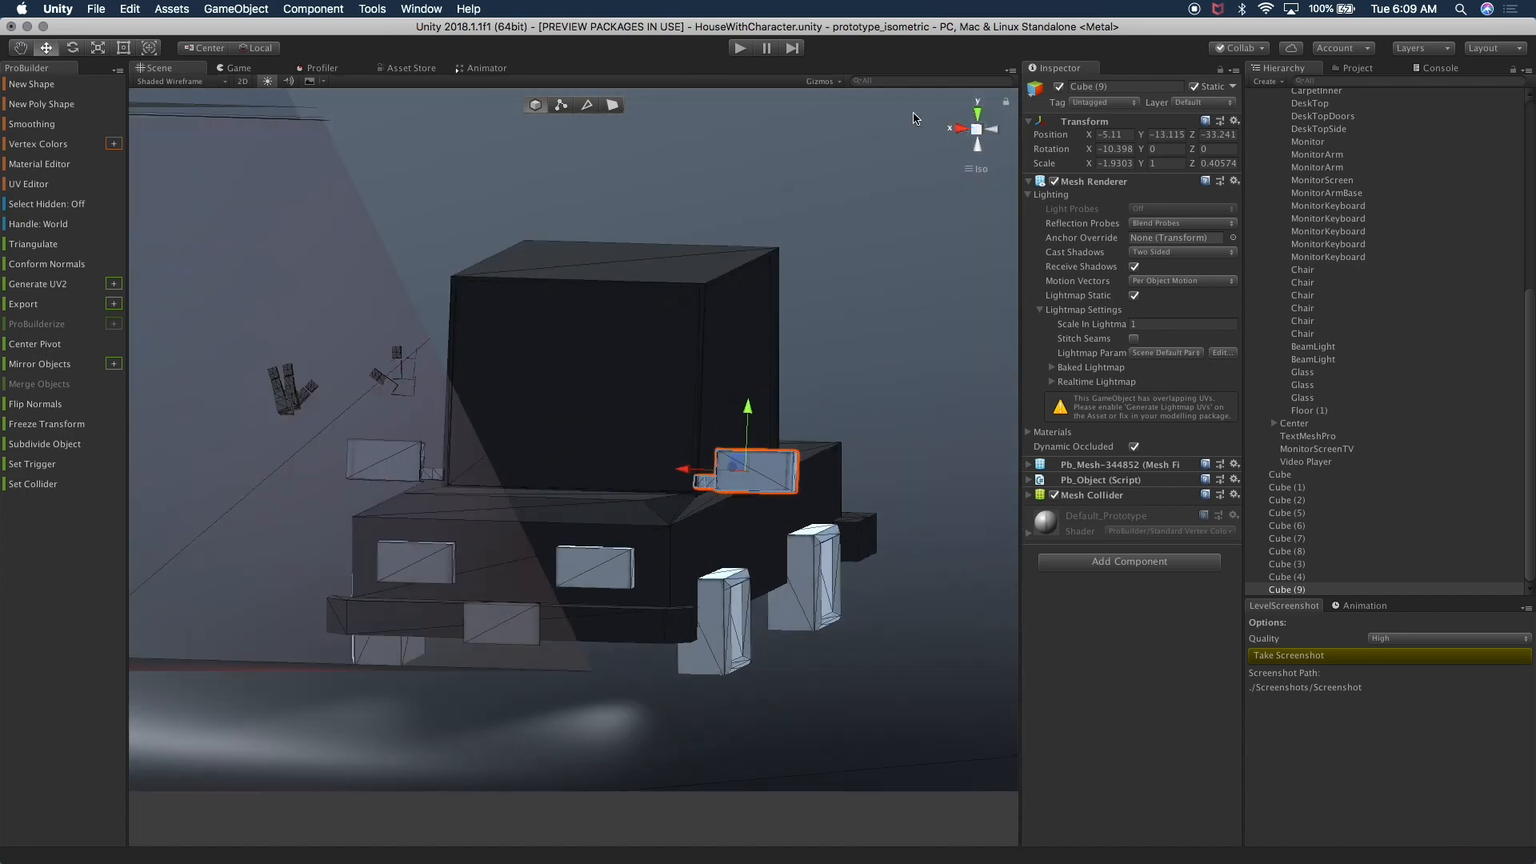
click(974, 132)
alt+drag(709, 371, 672, 460)
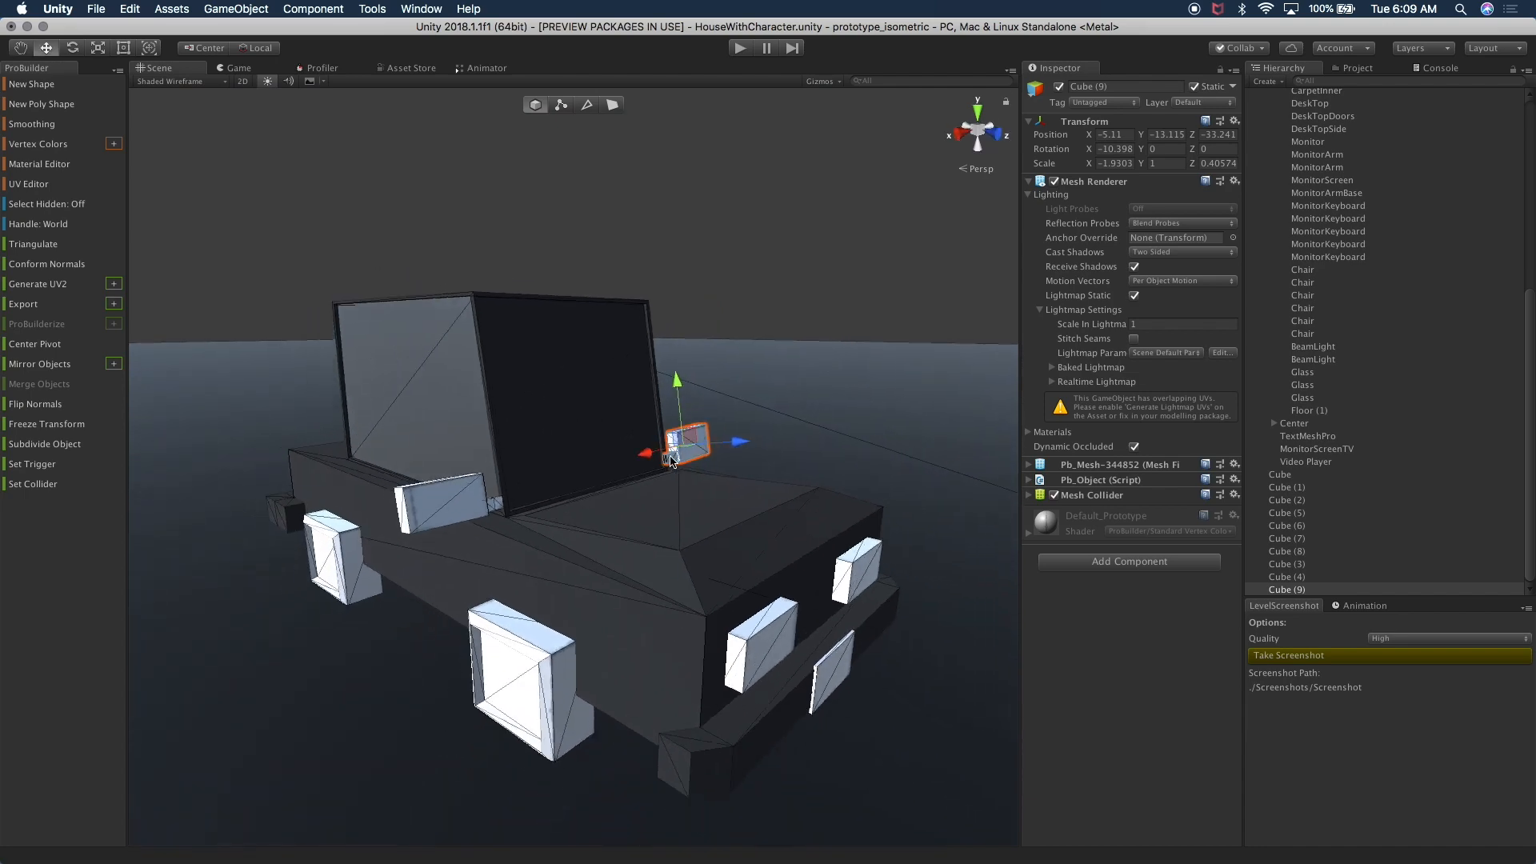
scroll(672, 460, down, 5)
click(750, 230)
scroll(773, 288, down, 2)
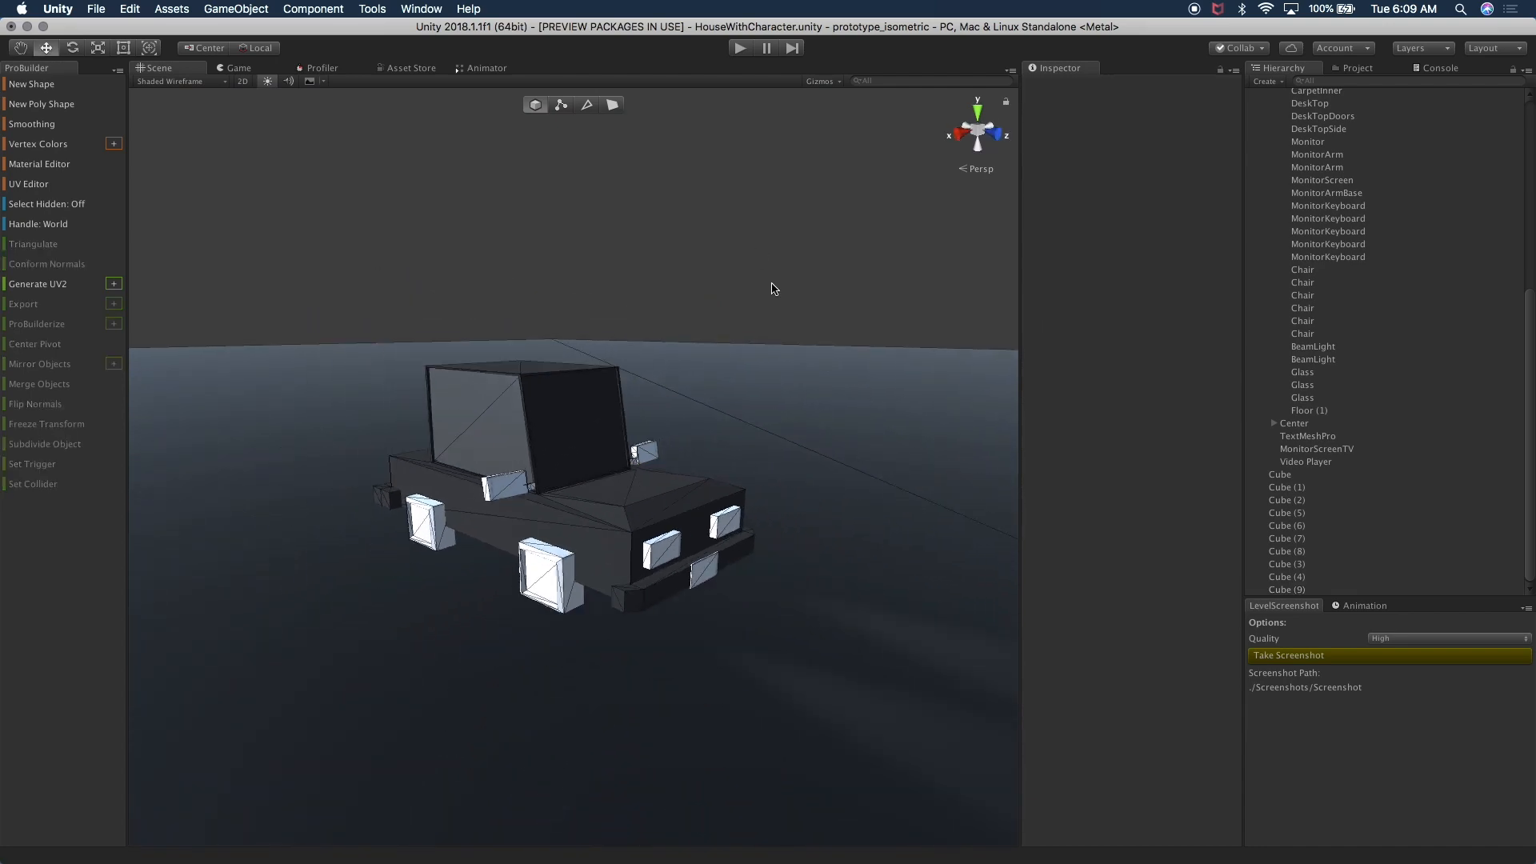
Check the car beside the house in the game camera view, and return to the scene to view its front
click(233, 69)
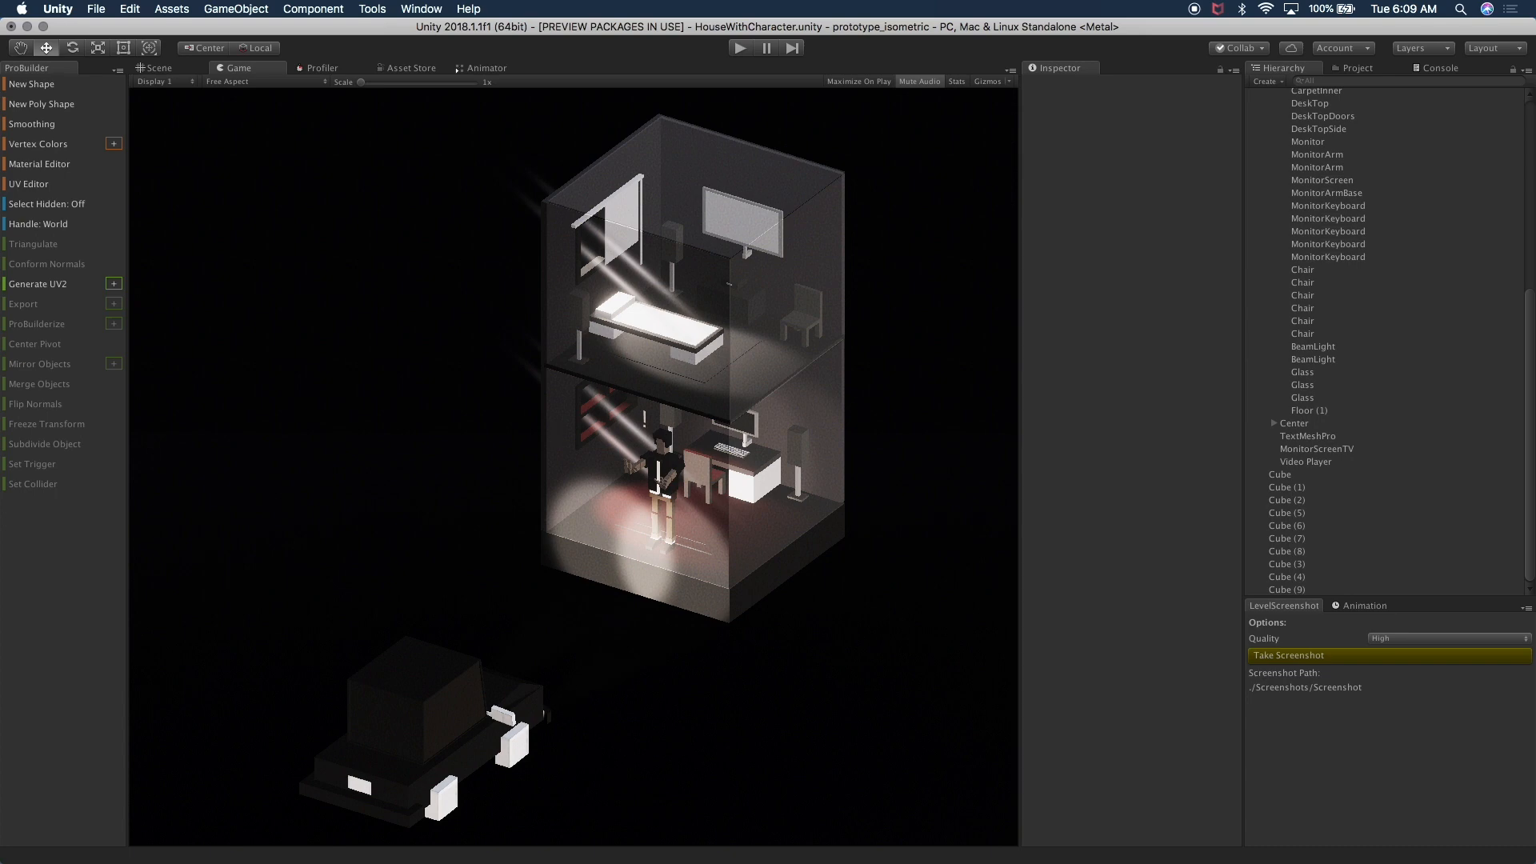
click(159, 68)
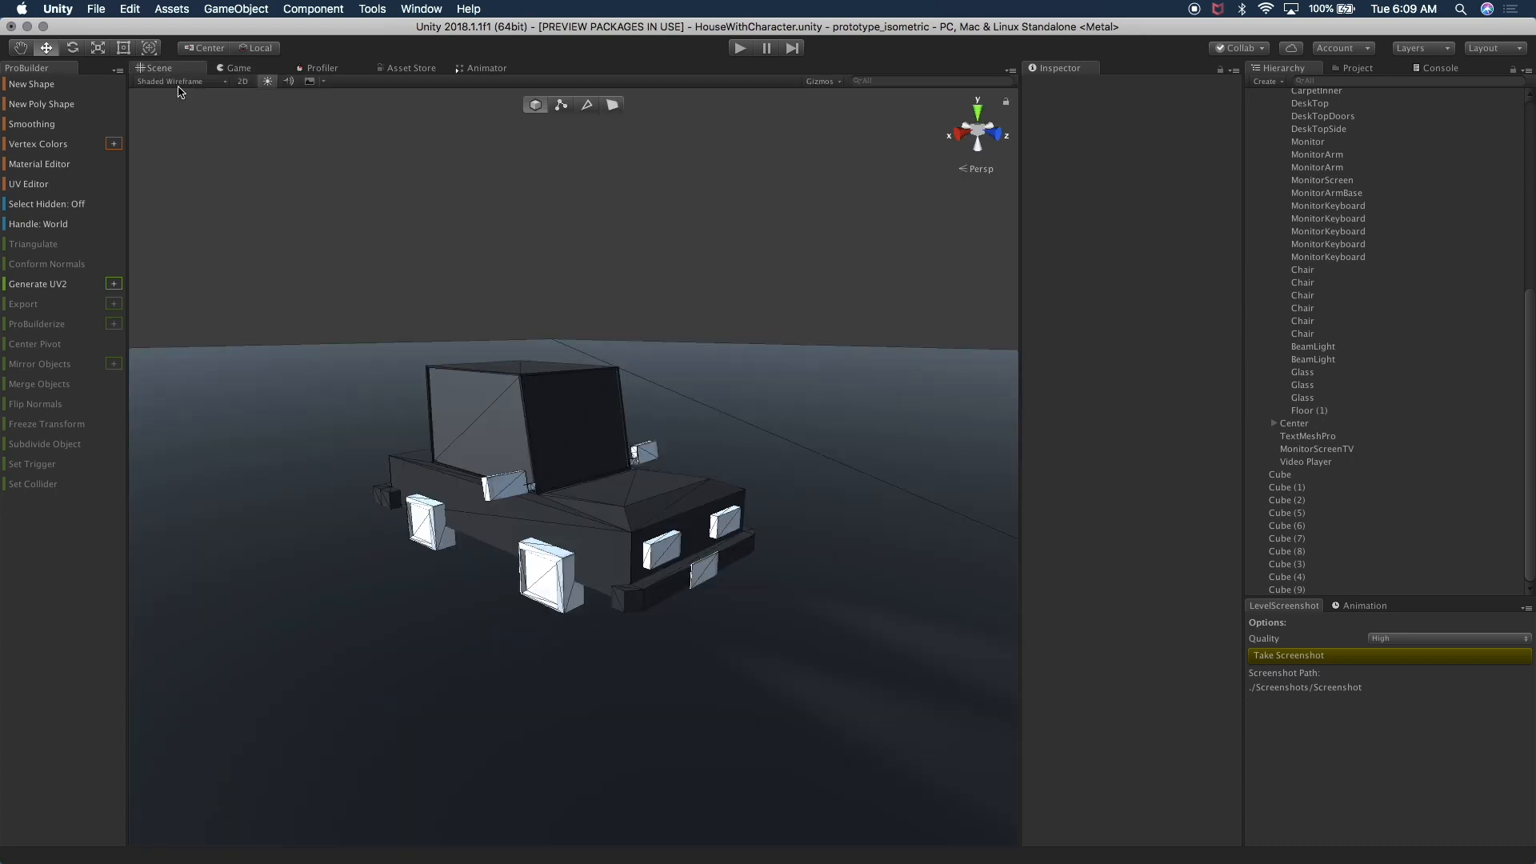
alt+drag(706, 455, 608, 460)
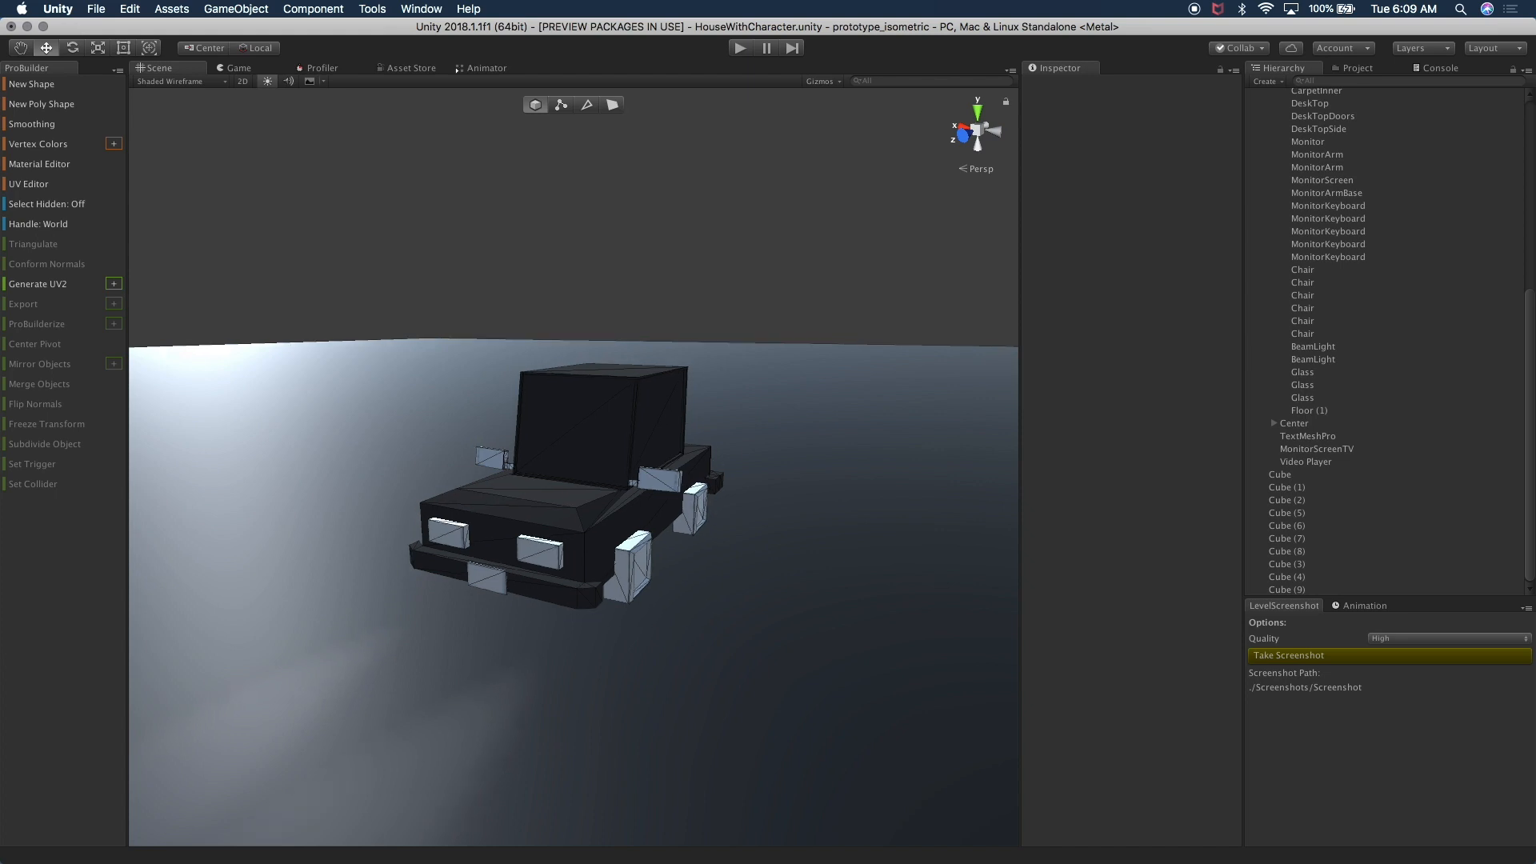